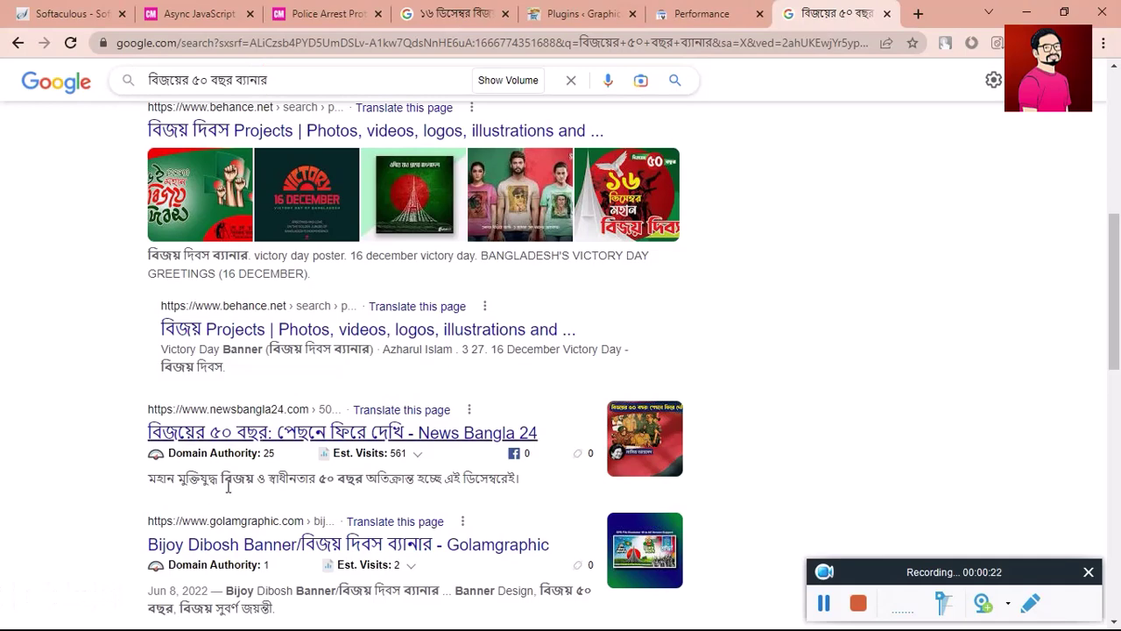
- Switch from the Google search results to the Search Console page with the property type selection open
{"action": "mouse_move", "coordinate": [1116, 277]}
{"action": "left_mouse_down"}
{"action": "mouse_move", "coordinate": [1112, 340]}
{"action": "mouse_move", "coordinate": [1109, 248]}
{"action": "mouse_move", "coordinate": [1109, 388]}
{"action": "mouse_move", "coordinate": [1111, 171]}
{"action": "left_mouse_up"}
{"action": "left_click", "coordinate": [687, 9]}
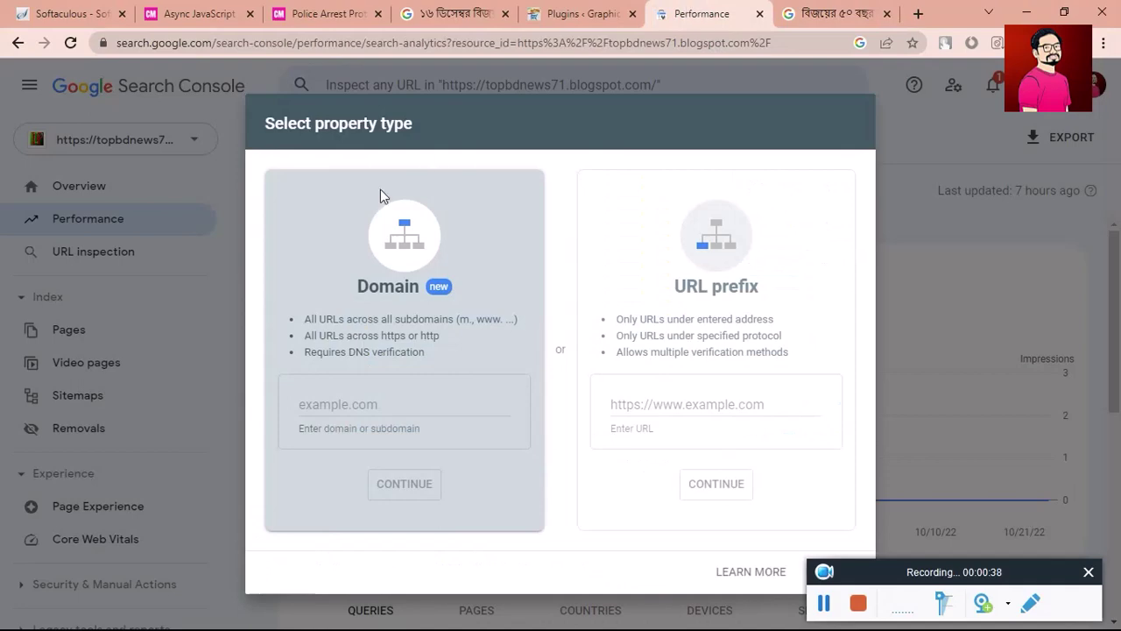
{"action": "left_click", "coordinate": [846, 10]}
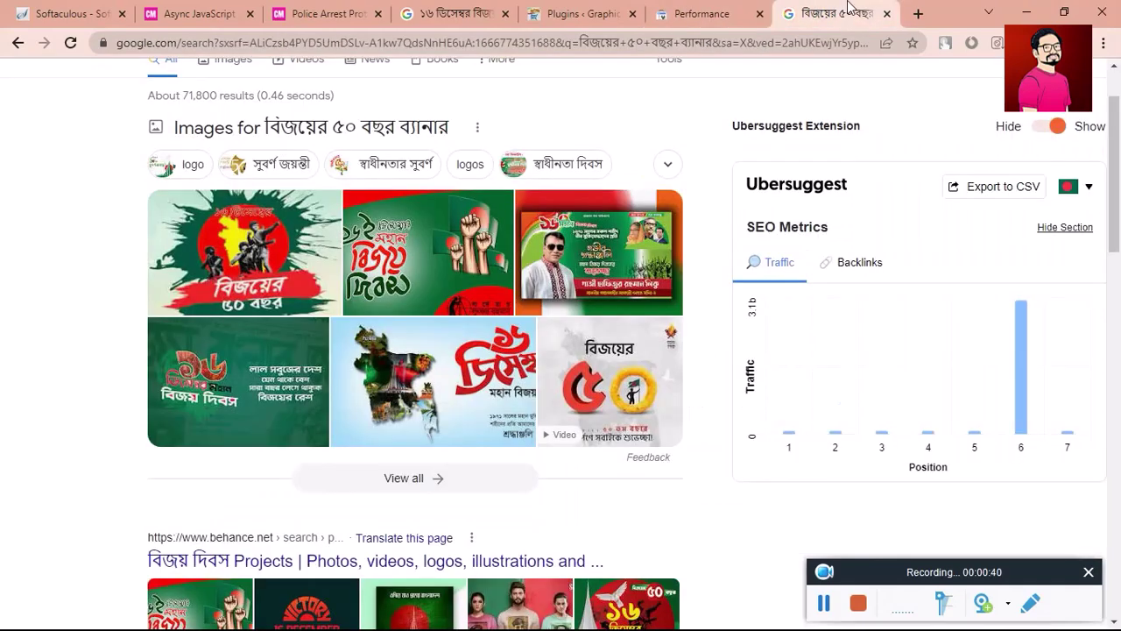
{"action": "left_click", "coordinate": [717, 7]}
{"action": "left_click", "coordinate": [552, 157]}
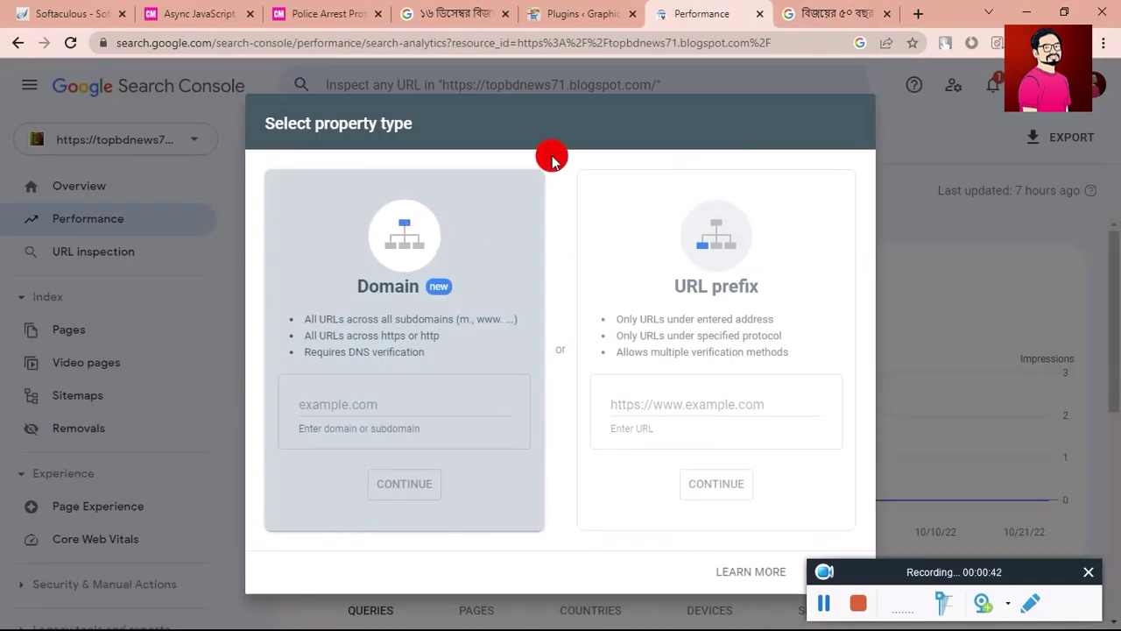
{"action": "left_click", "coordinate": [823, 11]}
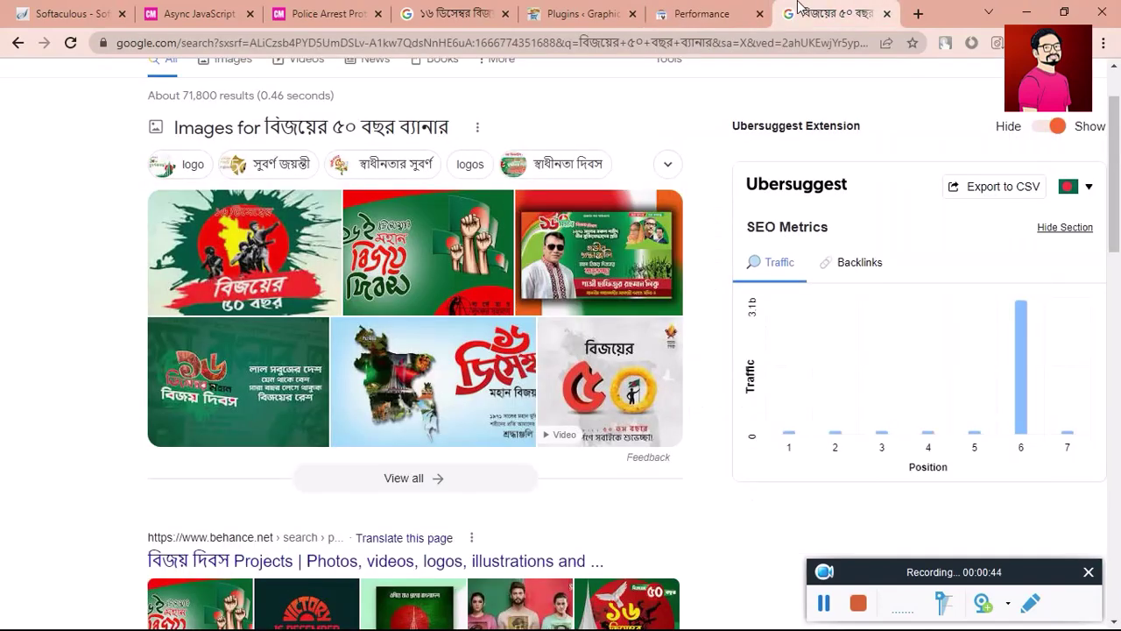
{"action": "left_click", "coordinate": [705, 11]}
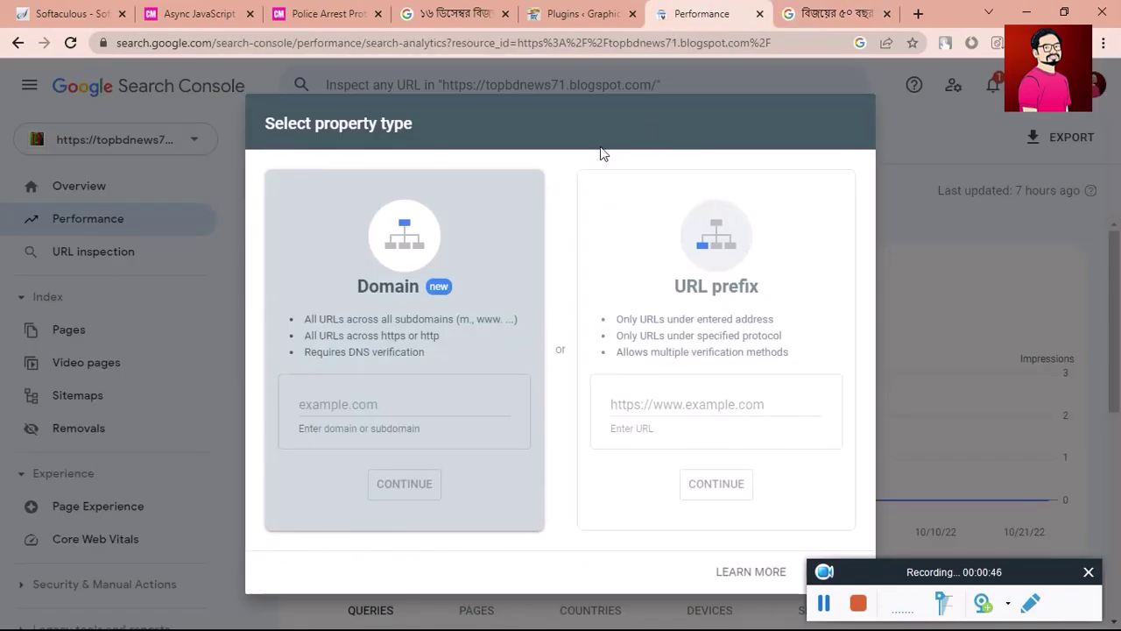
{"action": "triple_click", "coordinate": [586, 178]}
{"action": "left_click", "coordinate": [576, 161]}
- Compare the Domain and URL prefix property types, including their listed requirements and address fields
{"action": "left_click_drag", "start_coordinate": [307, 323], "coordinate": [426, 351]}
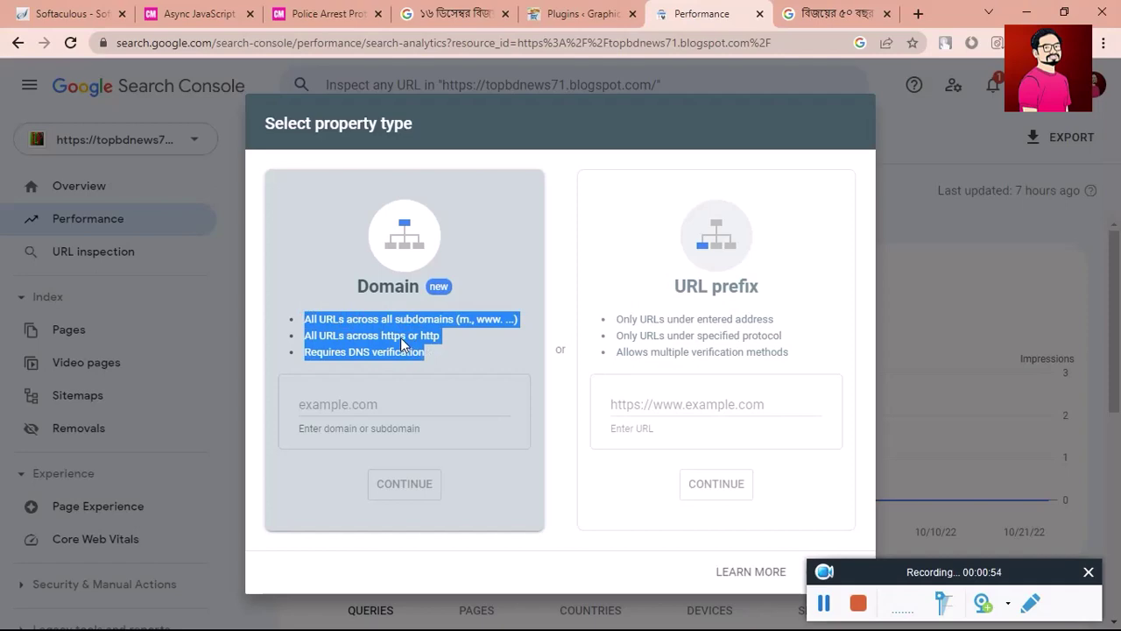
{"action": "double_click", "coordinate": [401, 339]}
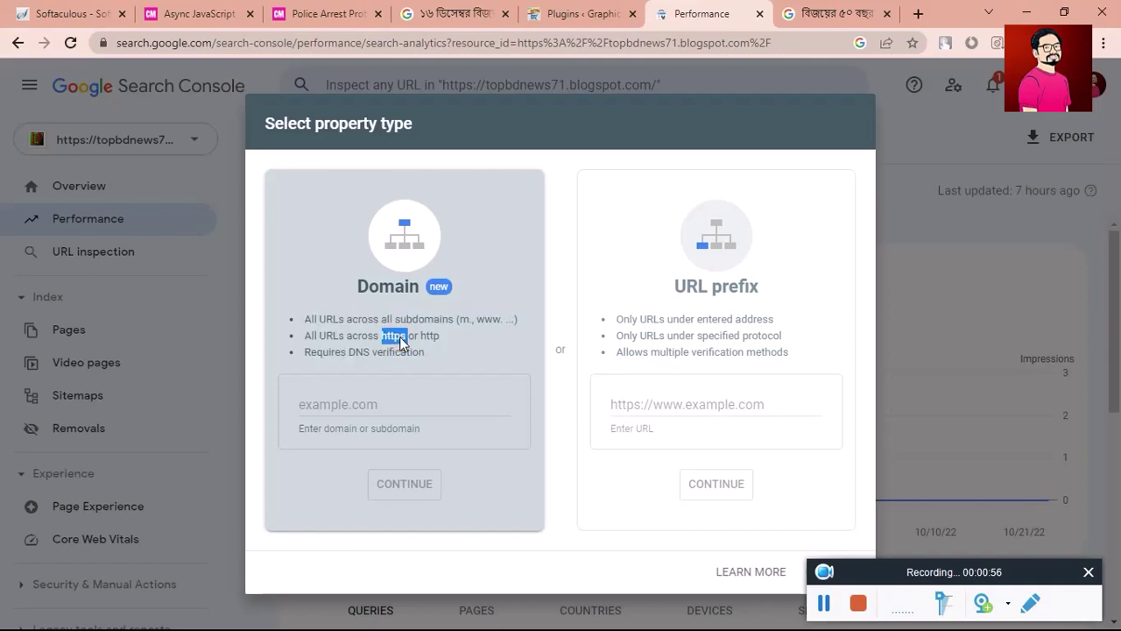
{"action": "left_click", "coordinate": [847, 12]}
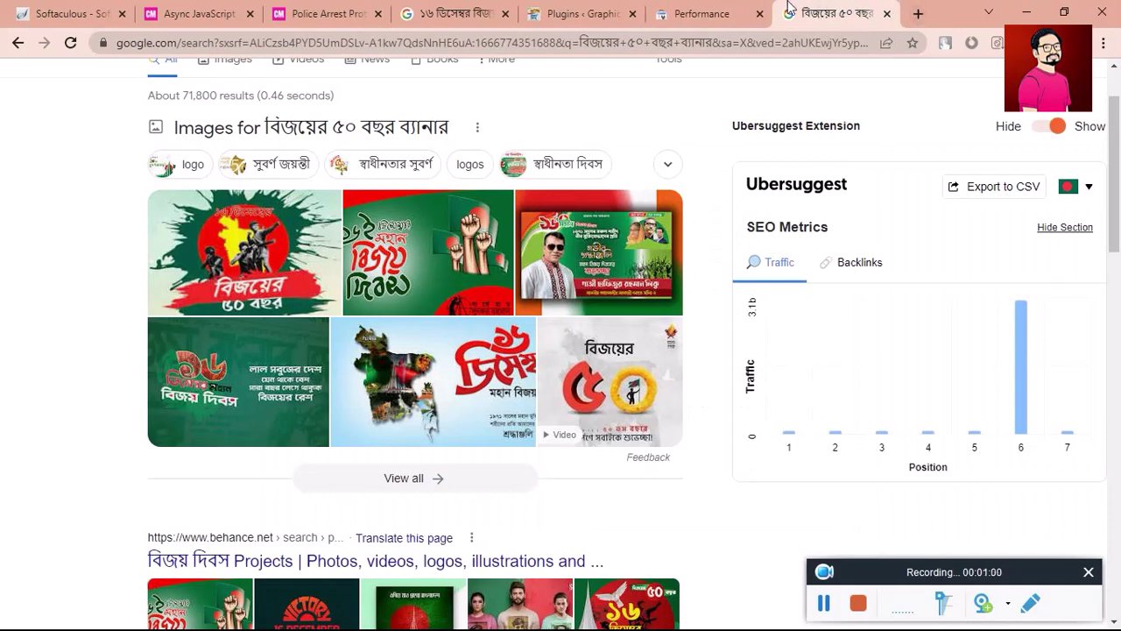
{"action": "left_click", "coordinate": [714, 13]}
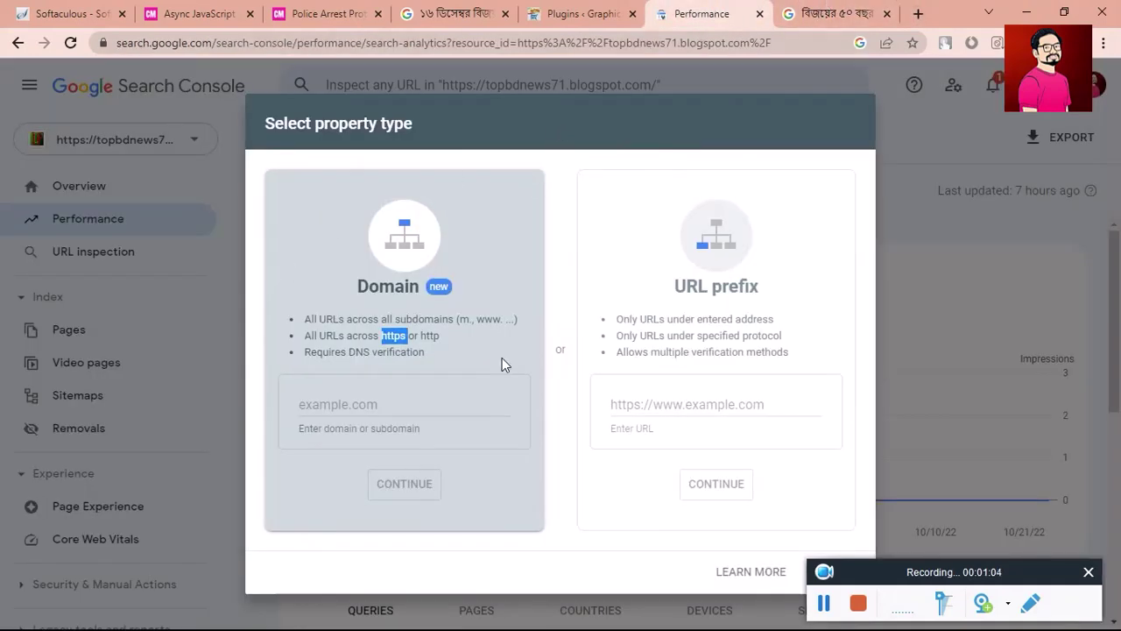
{"action": "left_click", "coordinate": [382, 343]}
{"action": "left_click", "coordinate": [353, 284]}
{"action": "left_click_drag", "start_coordinate": [668, 287], "coordinate": [763, 300]}
{"action": "left_click", "coordinate": [755, 296]}
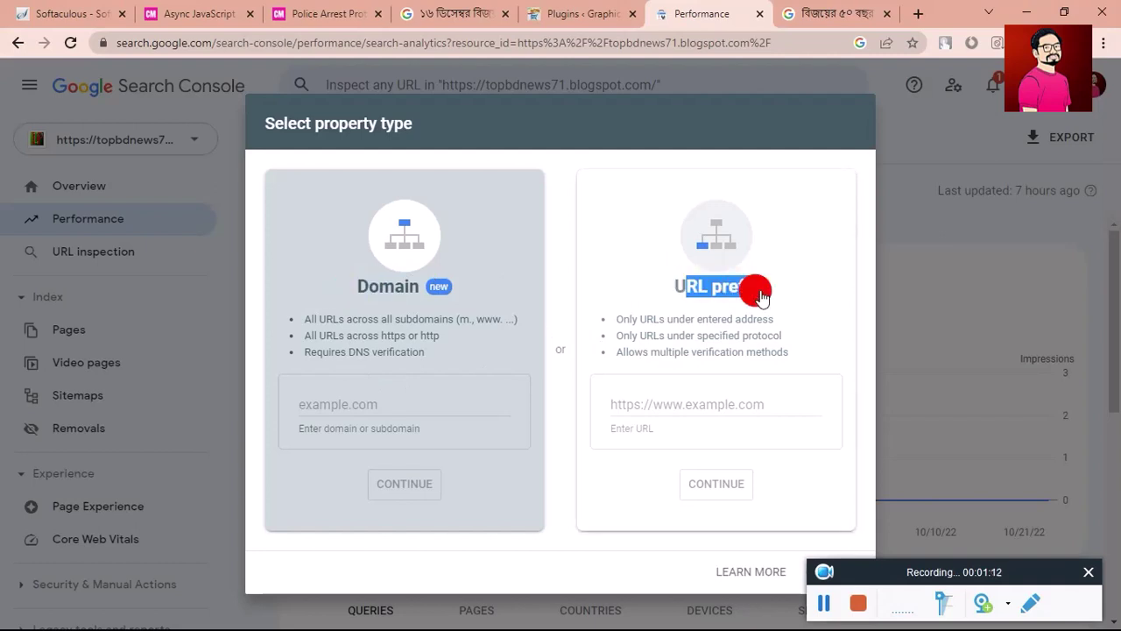
{"action": "left_click", "coordinate": [356, 397]}
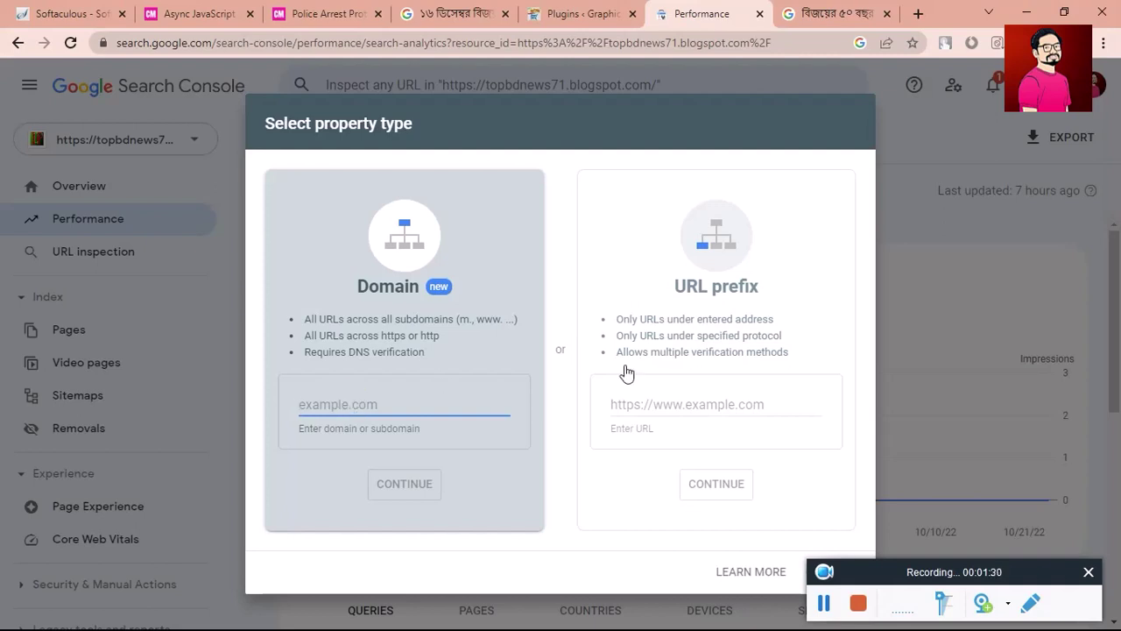
{"action": "left_click", "coordinate": [673, 403]}
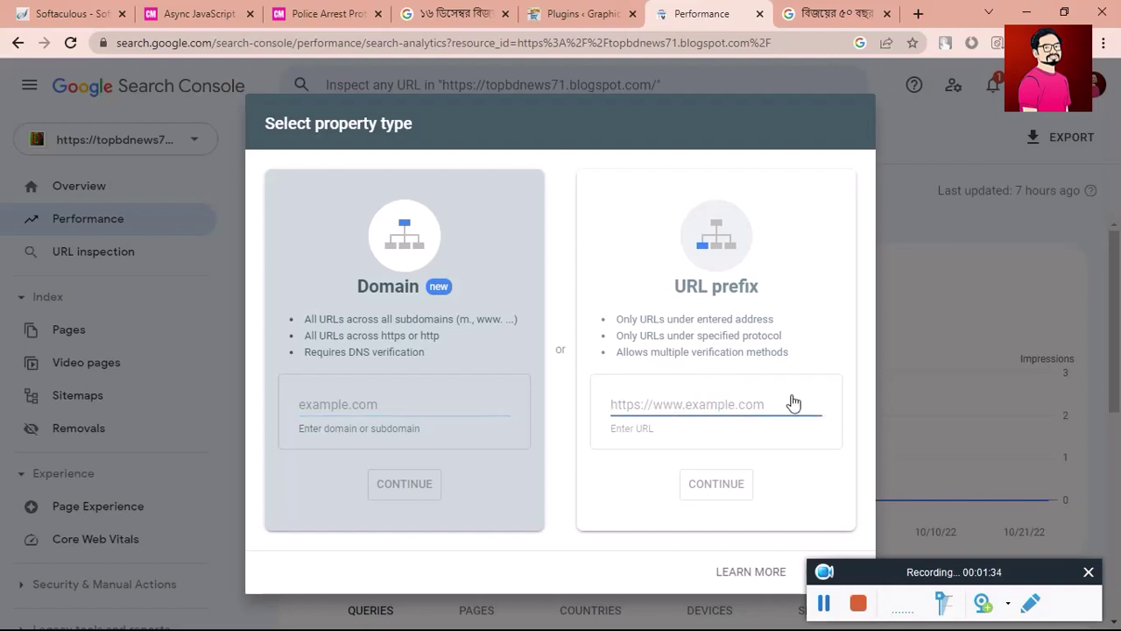
{"action": "left_click", "coordinate": [673, 403]}
{"action": "left_click", "coordinate": [369, 404]}
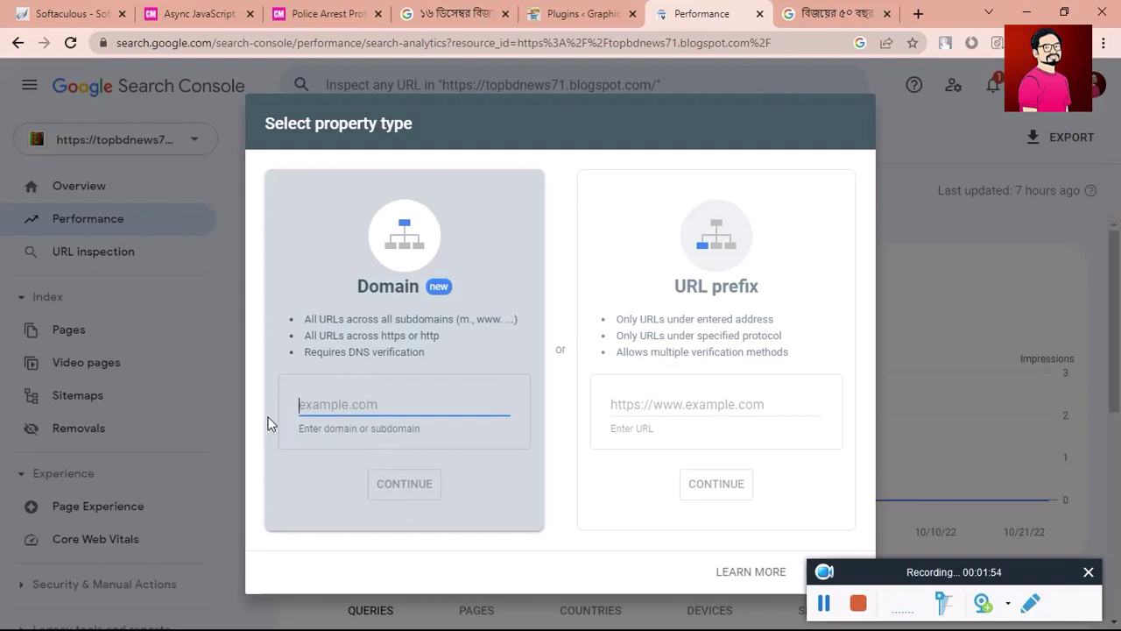
{"action": "left_click", "coordinate": [324, 13]}
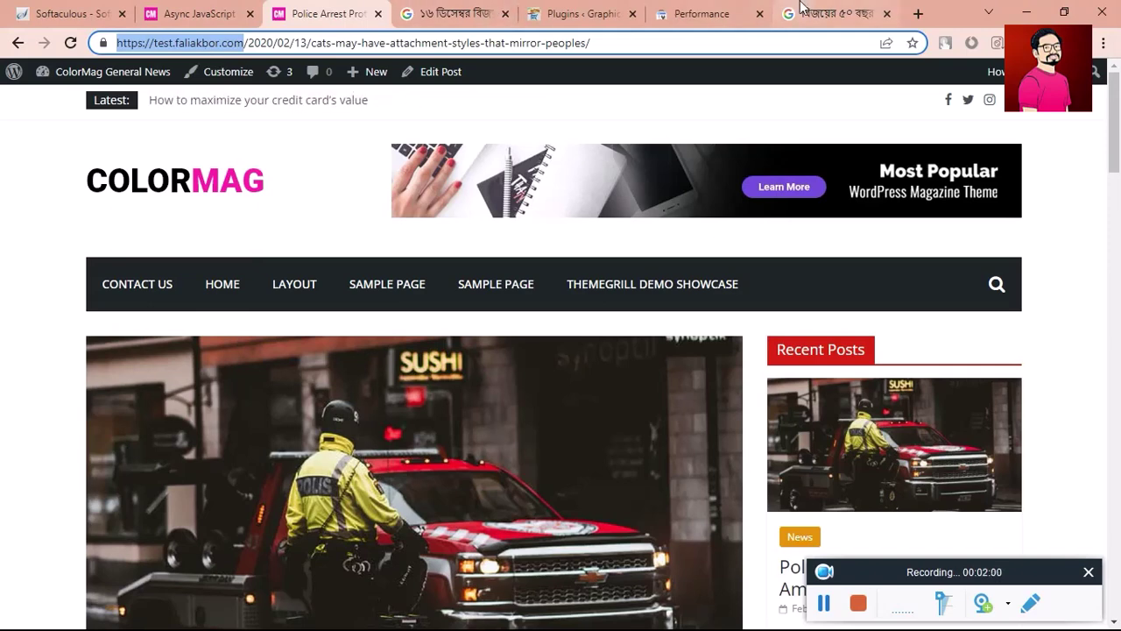
{"action": "left_click", "coordinate": [679, 15]}
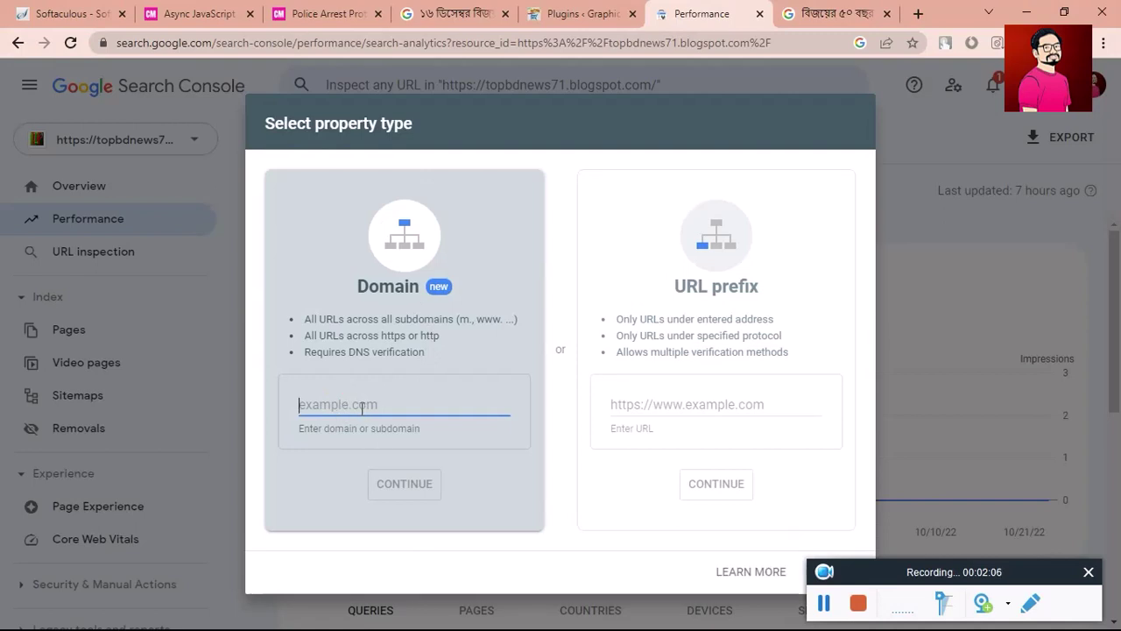
{"action": "type", "text": "https://test.faliakbor.com/"}
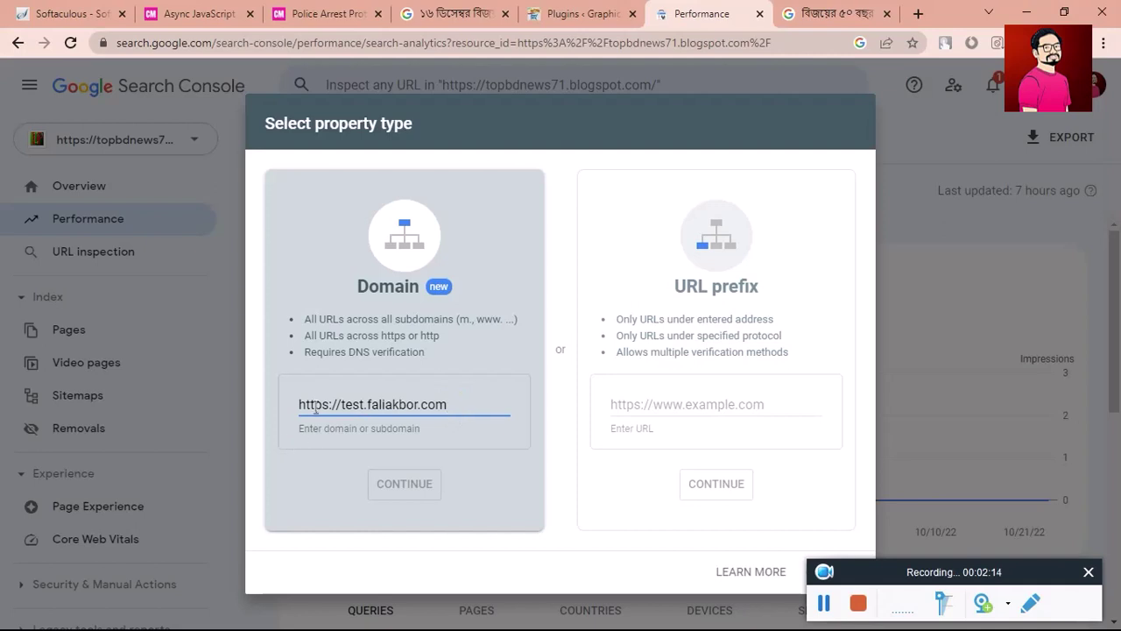
{"action": "left_click_drag", "start_coordinate": [340, 405], "coordinate": [300, 405]}
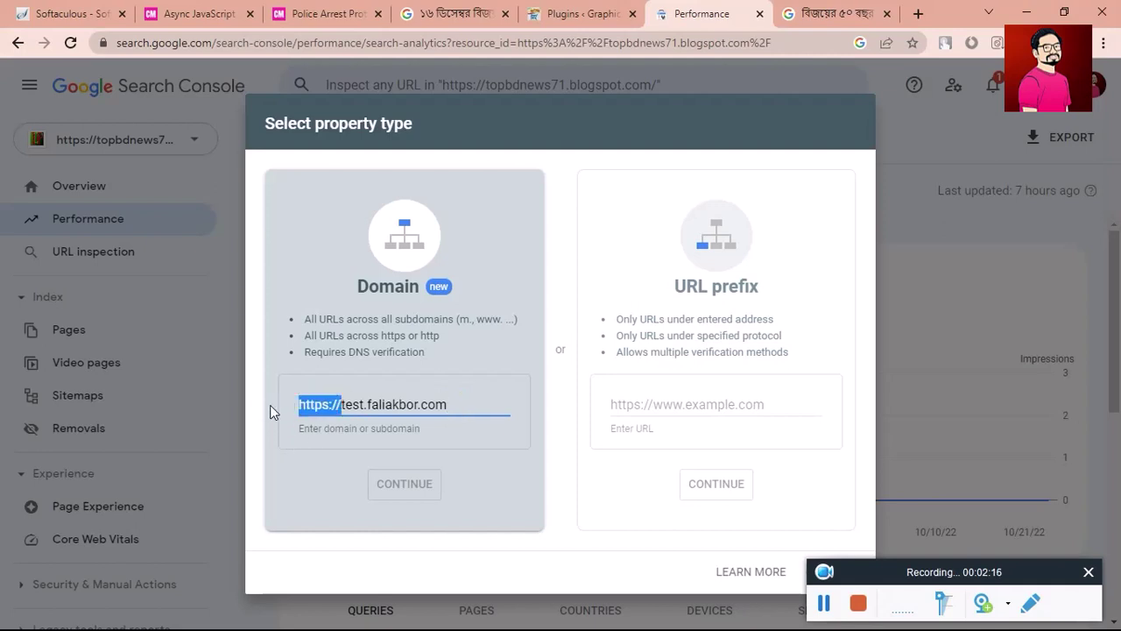
{"action": "key", "text": "BackSpace"}
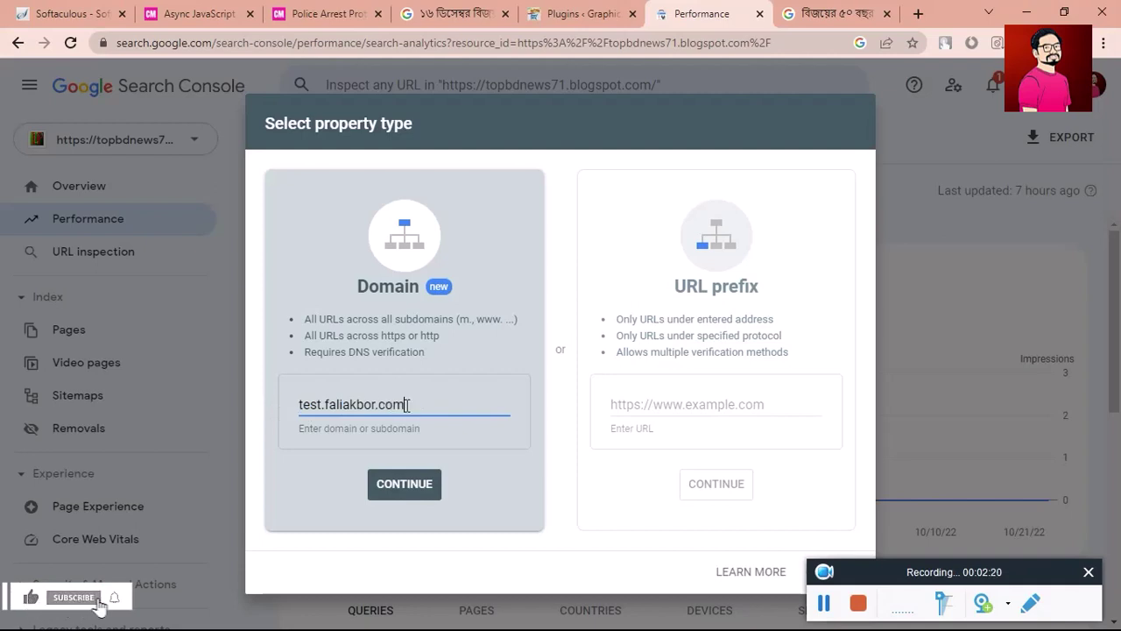
{"action": "double_click", "coordinate": [377, 404]}
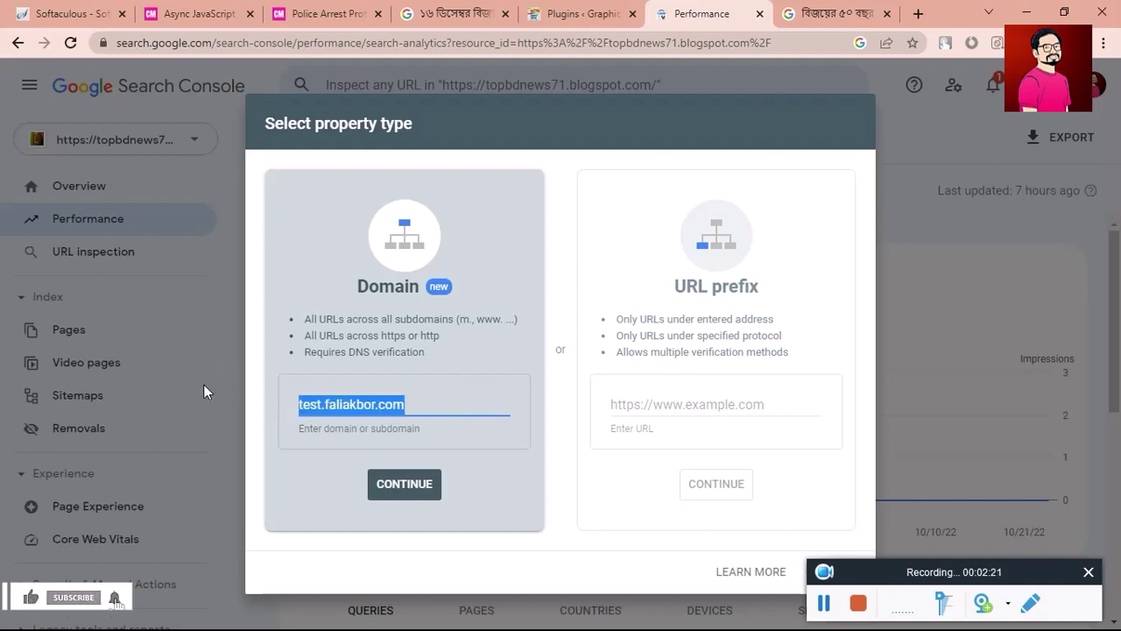
{"action": "left_click", "coordinate": [484, 401]}
{"action": "left_click", "coordinate": [293, 404]}
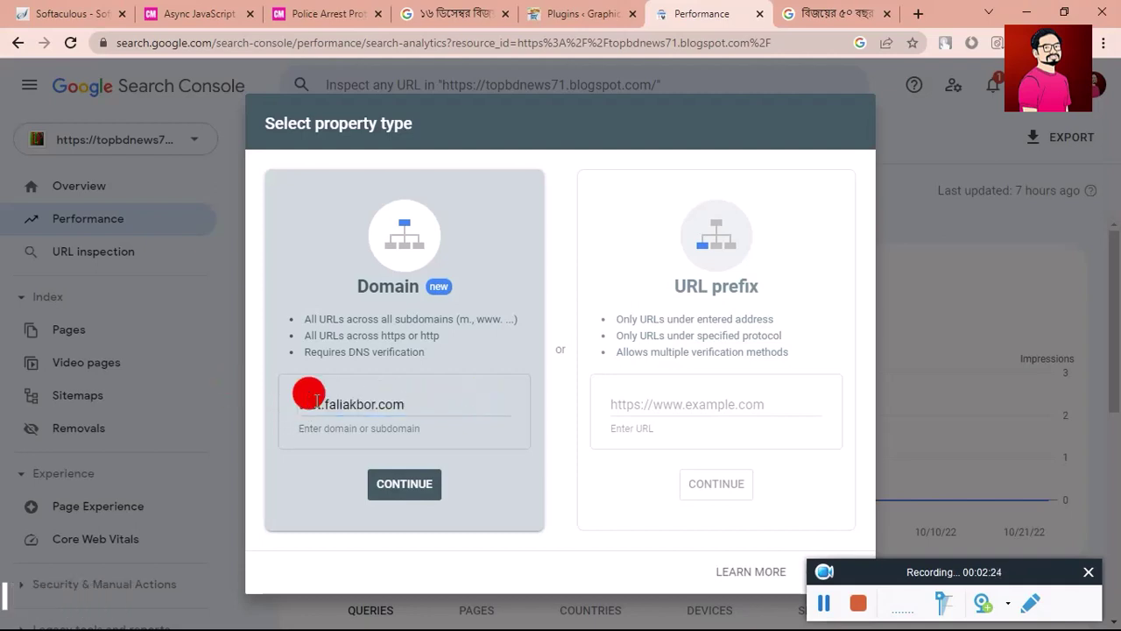
{"action": "left_click", "coordinate": [413, 480]}
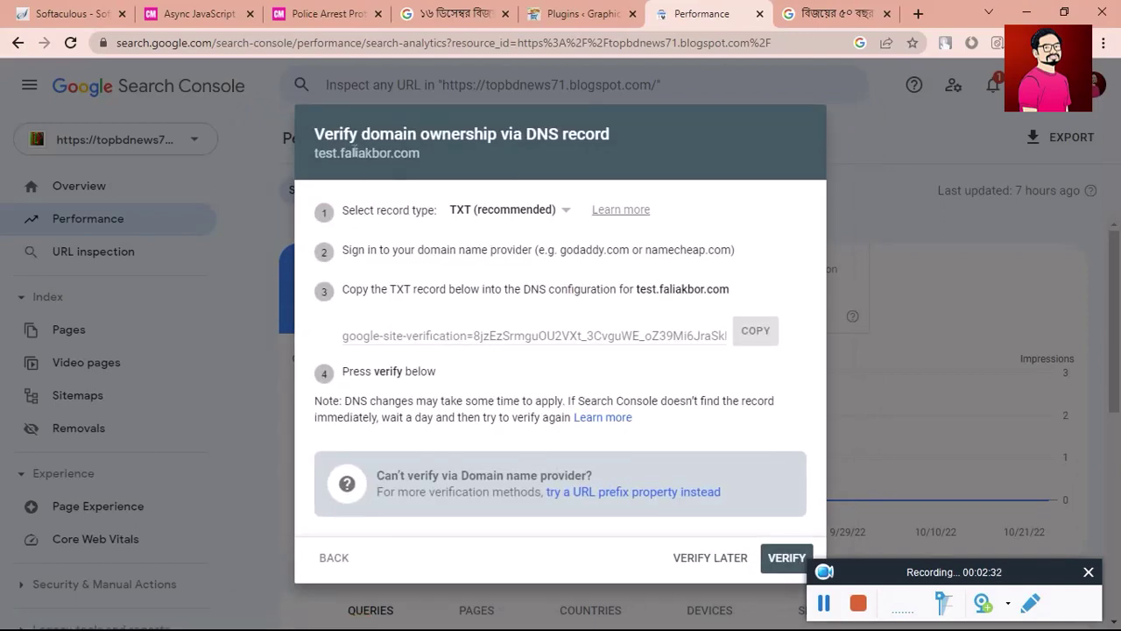
- Examine the DNS ownership verification instructions, including the record type setting and the TXT record field
{"action": "left_click_drag", "start_coordinate": [314, 134], "coordinate": [616, 147]}
{"action": "left_click", "coordinate": [596, 134]}
{"action": "left_click_drag", "start_coordinate": [1015, 566], "coordinate": [1038, 573]}
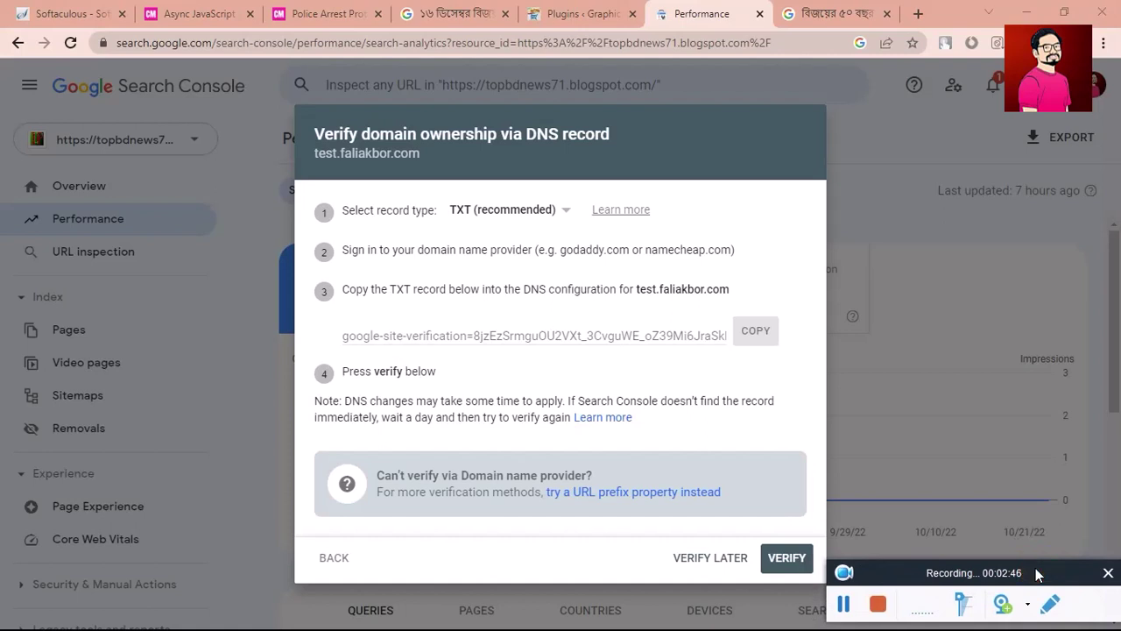
{"action": "left_click", "coordinate": [456, 338]}
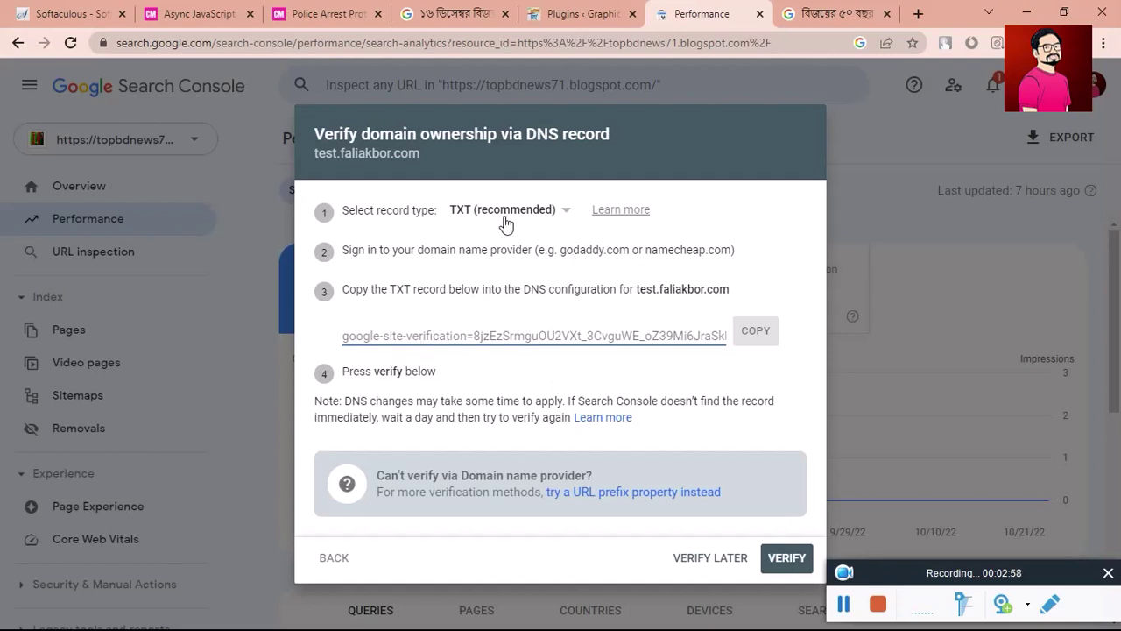
{"action": "left_click", "coordinate": [388, 207]}
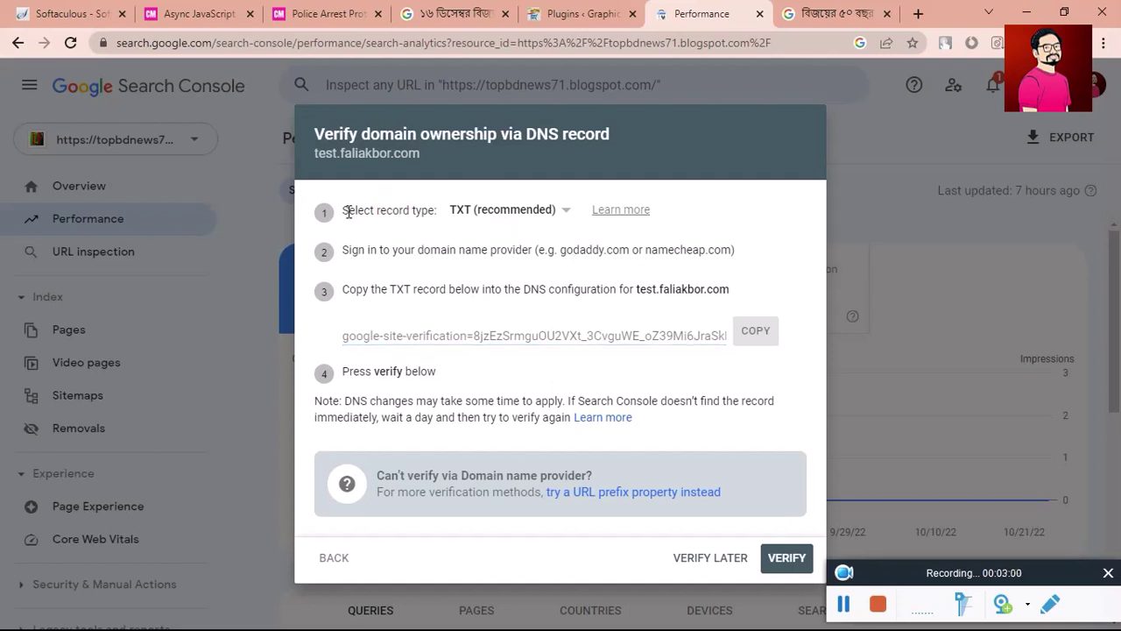
{"action": "left_click_drag", "start_coordinate": [349, 211], "coordinate": [400, 211]}
- Switch the DNS record type to CNAME to view its fields, and set it back to TXT (recommended)
{"action": "left_click", "coordinate": [548, 210]}
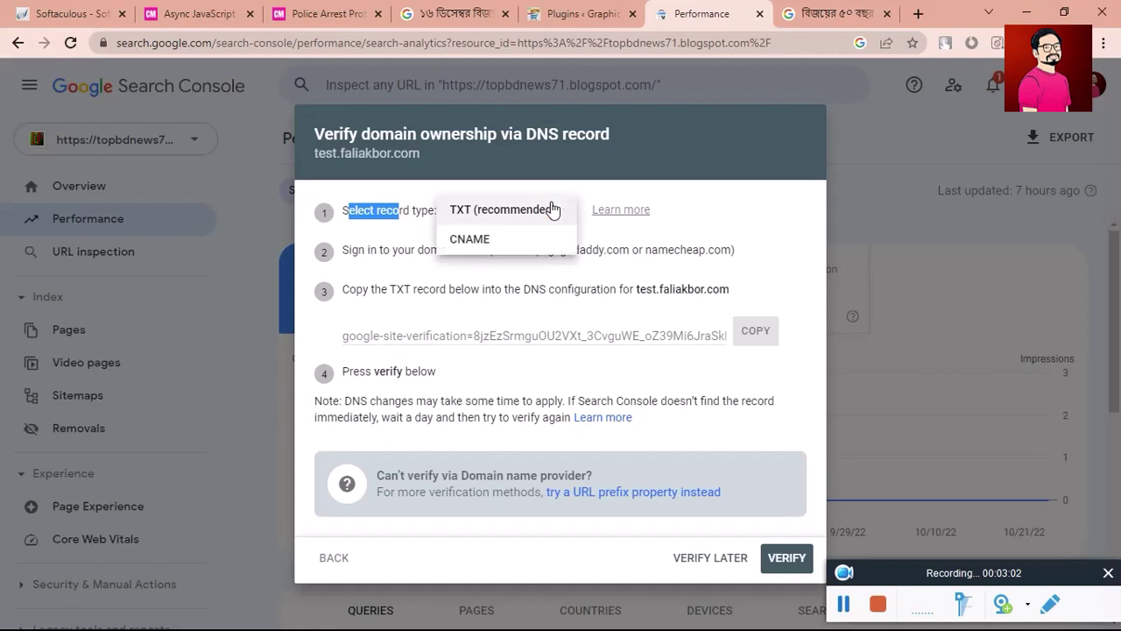
{"action": "left_click", "coordinate": [523, 243]}
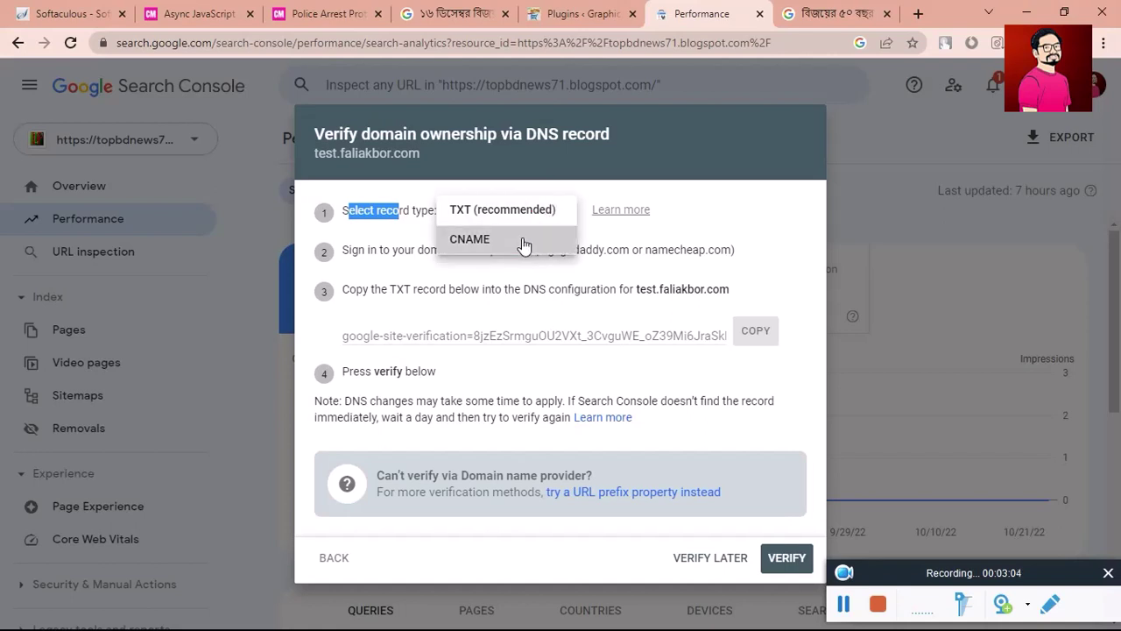
{"action": "left_click", "coordinate": [524, 199]}
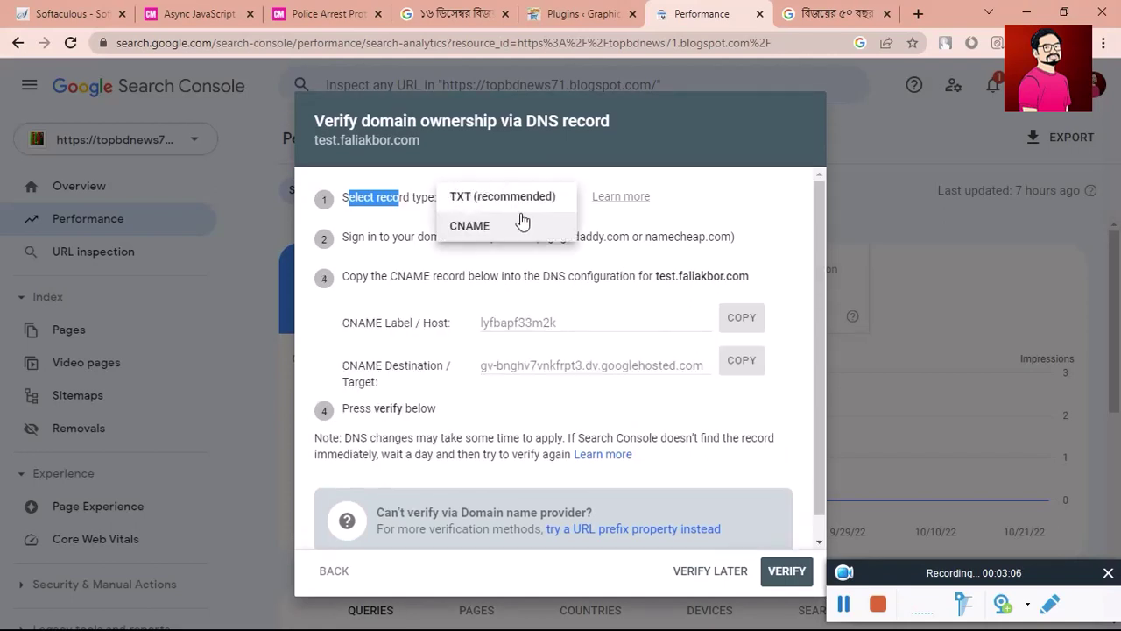
{"action": "left_click", "coordinate": [519, 200]}
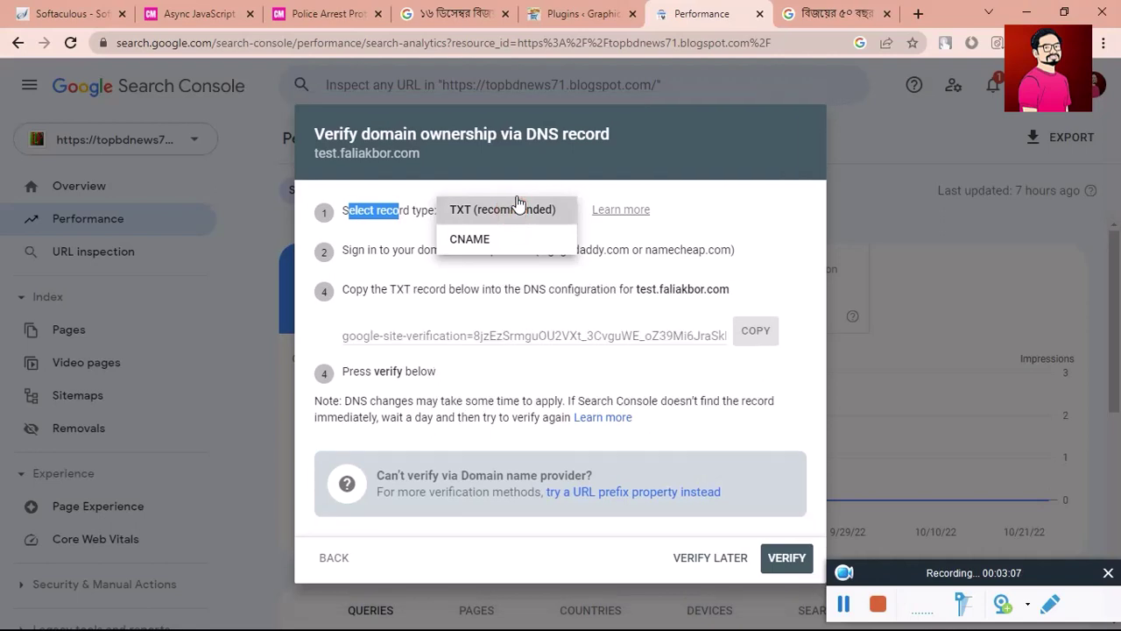
{"action": "left_click", "coordinate": [717, 219]}
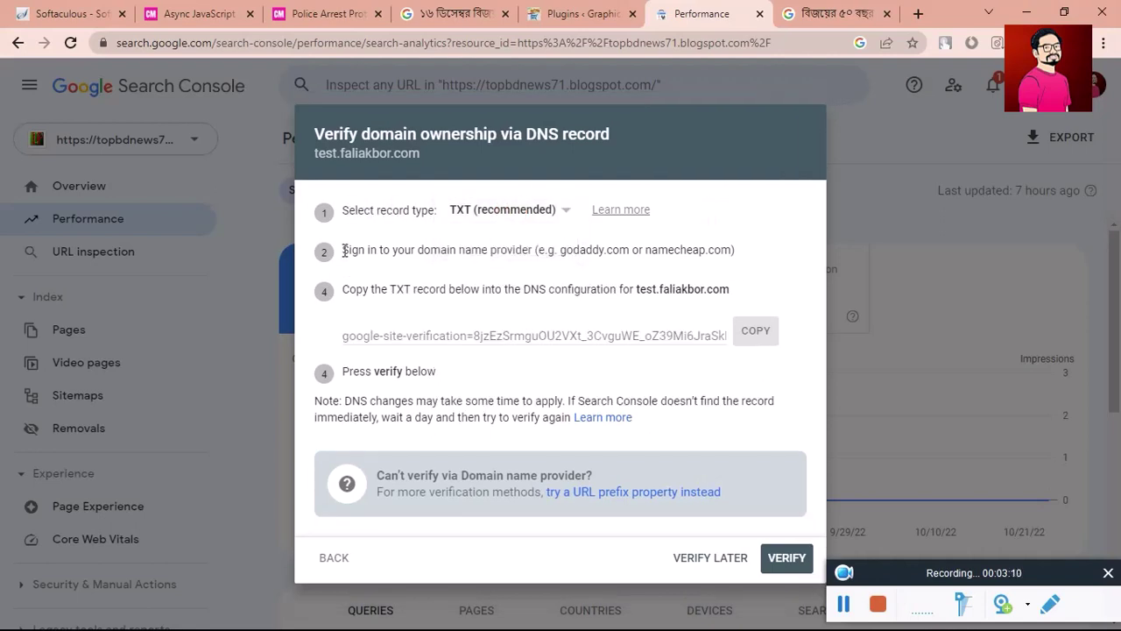
- Read the instructions on signing in to the domain name provider and adding the TXT record
{"action": "left_click_drag", "start_coordinate": [343, 248], "coordinate": [855, 253]}
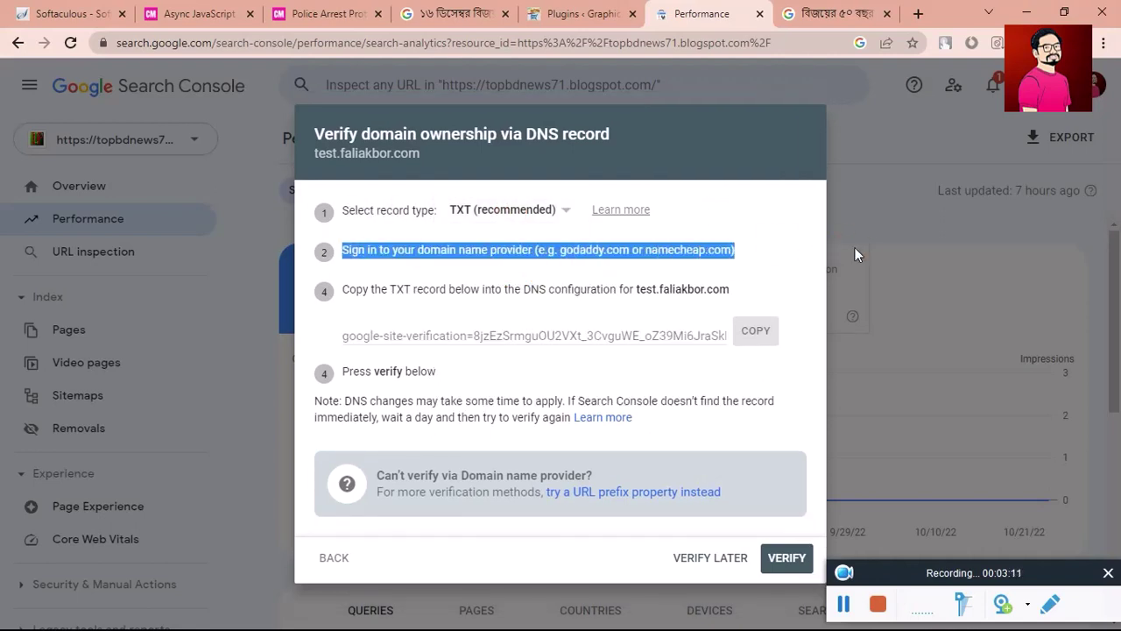
{"action": "left_click", "coordinate": [674, 237]}
{"action": "left_click", "coordinate": [467, 340]}
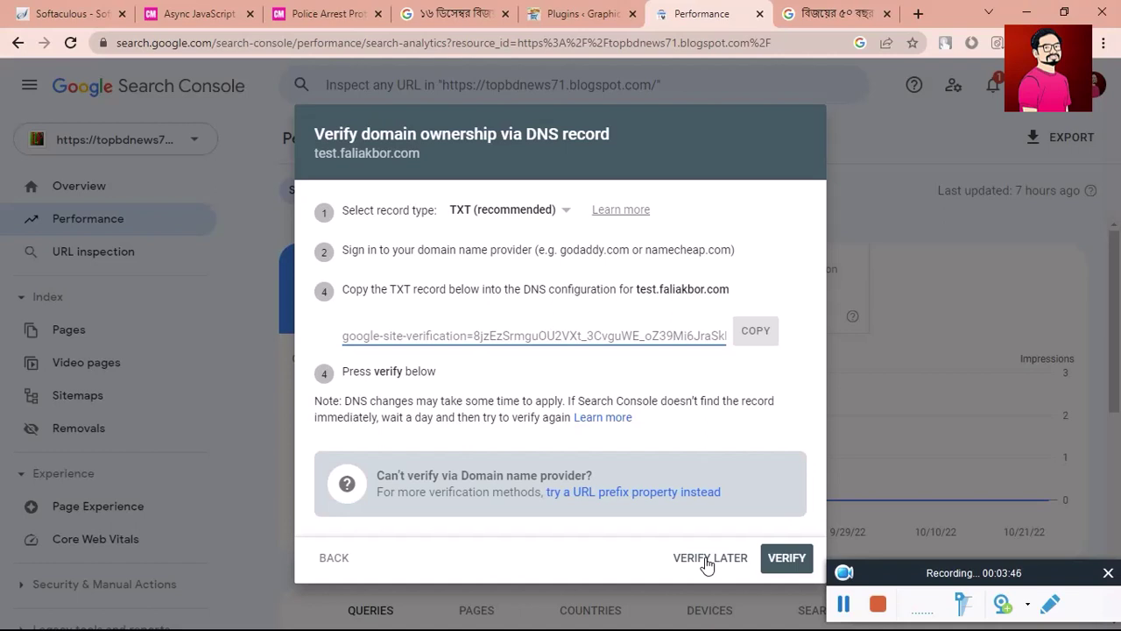
- Leave the DNS verification, cancel the property type selection, and open the list of Search Console properties
{"action": "left_click", "coordinate": [334, 558]}
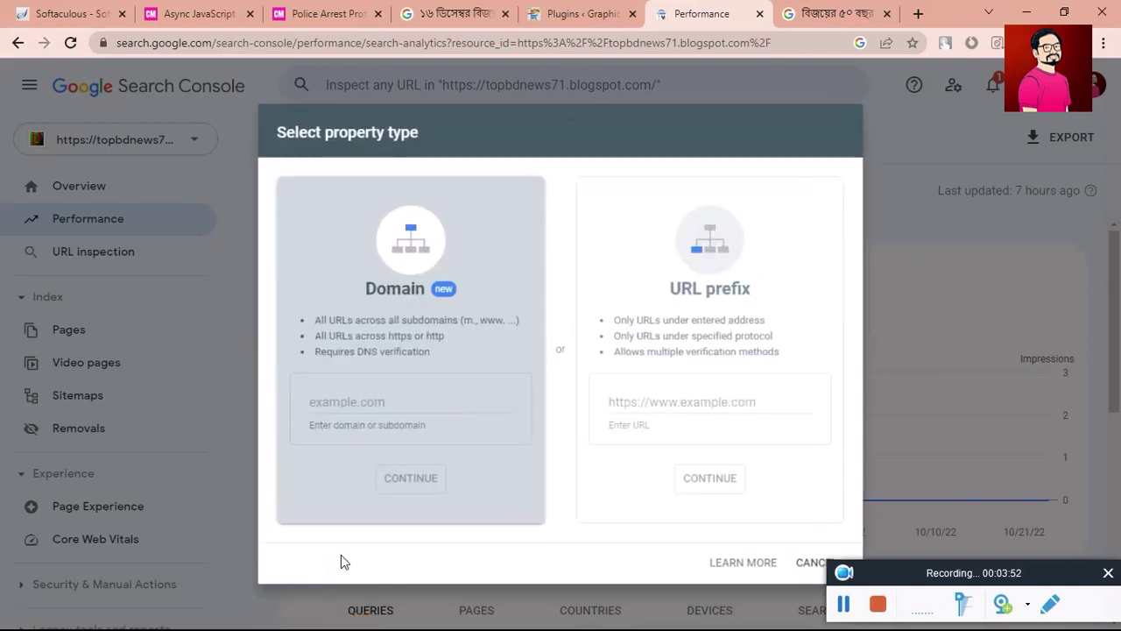
{"action": "key", "text": "Escape"}
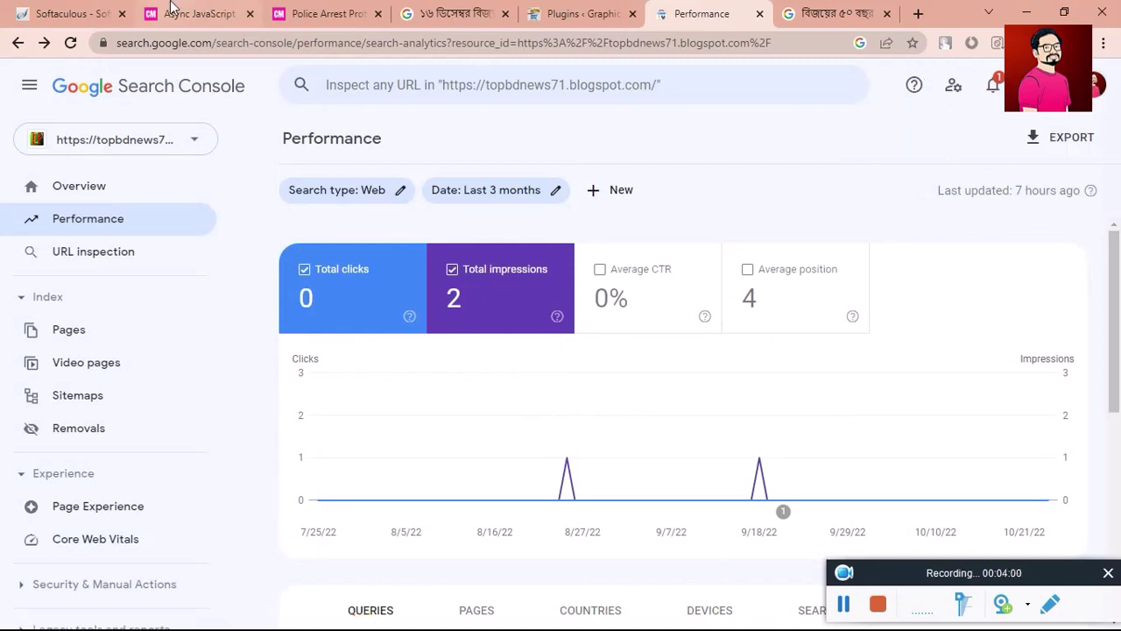
{"action": "left_click", "coordinate": [111, 145]}
{"action": "left_click", "coordinate": [226, 120]}
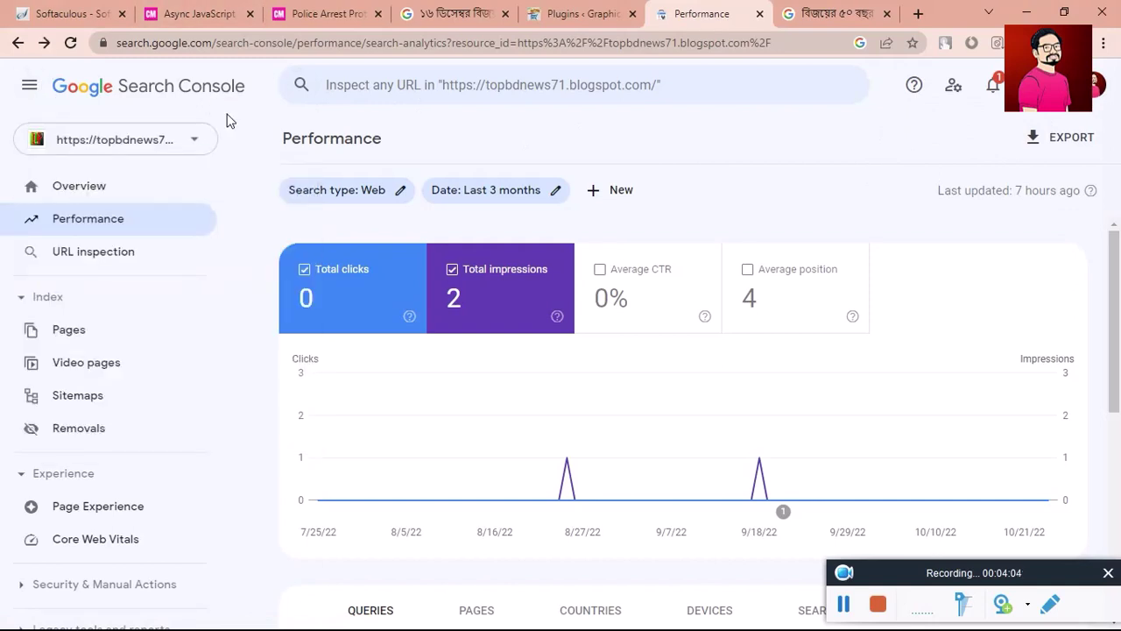
{"action": "left_click", "coordinate": [191, 140]}
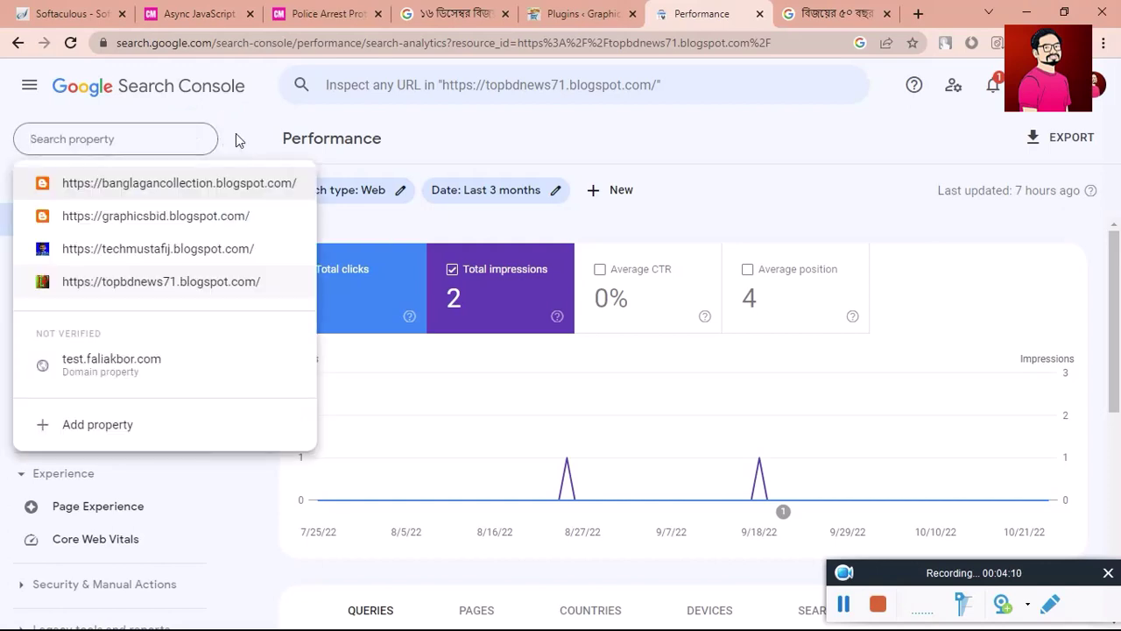
- Open the techmustafij.blogspot.com property and view its Performance report
{"action": "left_click", "coordinate": [191, 247]}
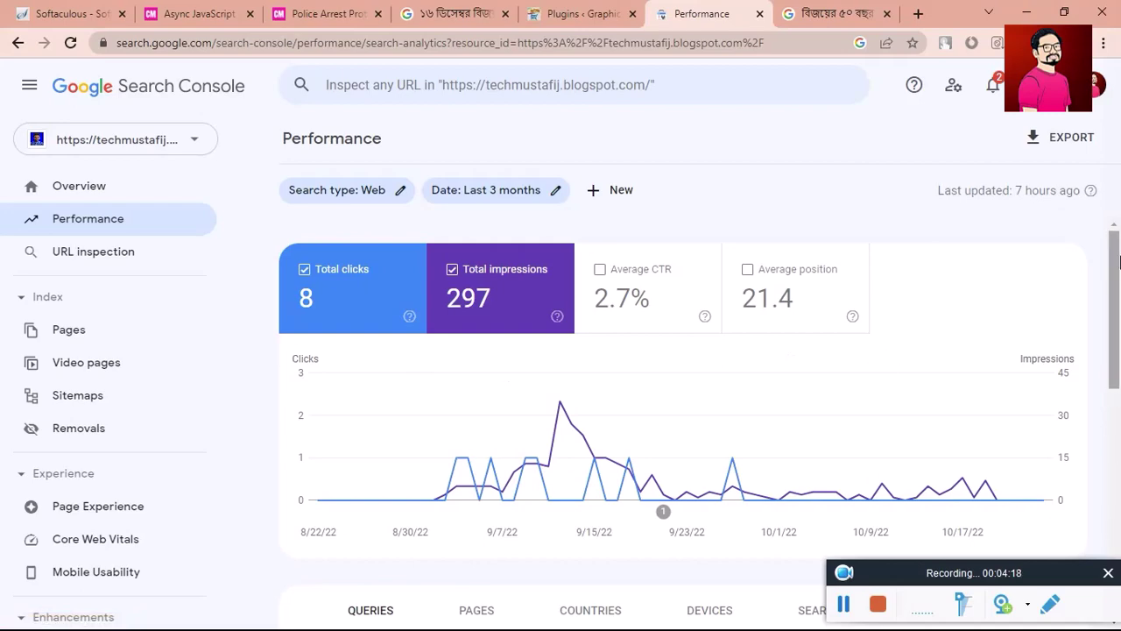
{"action": "scroll", "coordinate": [1108, 289], "scroll_direction": "down", "scroll_amount": 1}
{"action": "scroll", "coordinate": [1109, 289], "scroll_direction": "up", "scroll_amount": 1}
{"action": "left_click", "coordinate": [245, 11]}
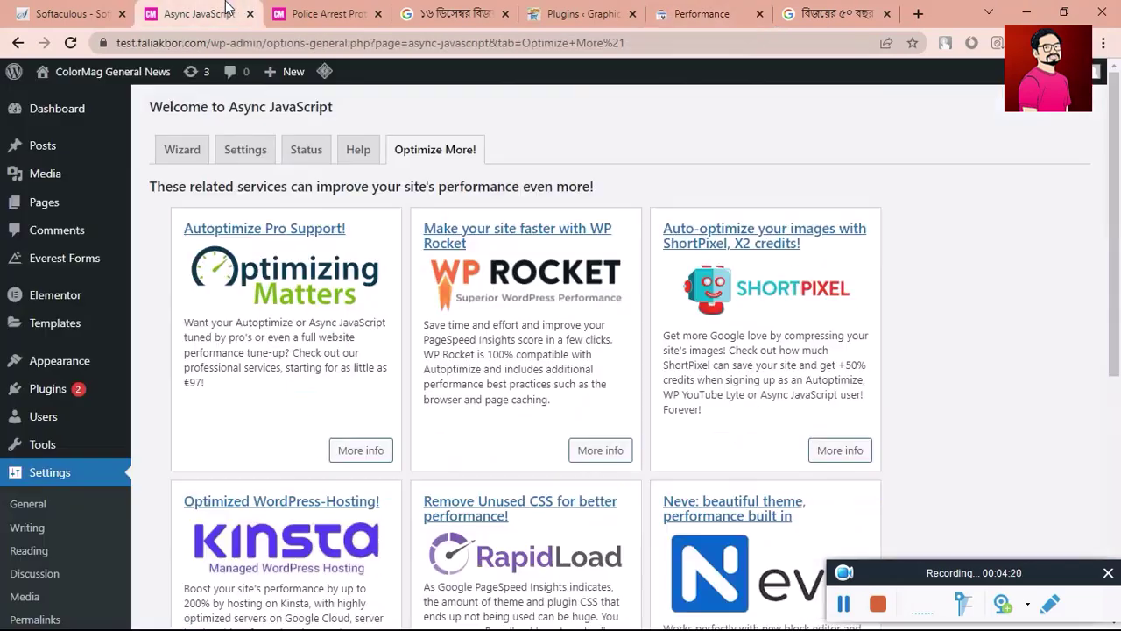
{"action": "left_click", "coordinate": [342, 8]}
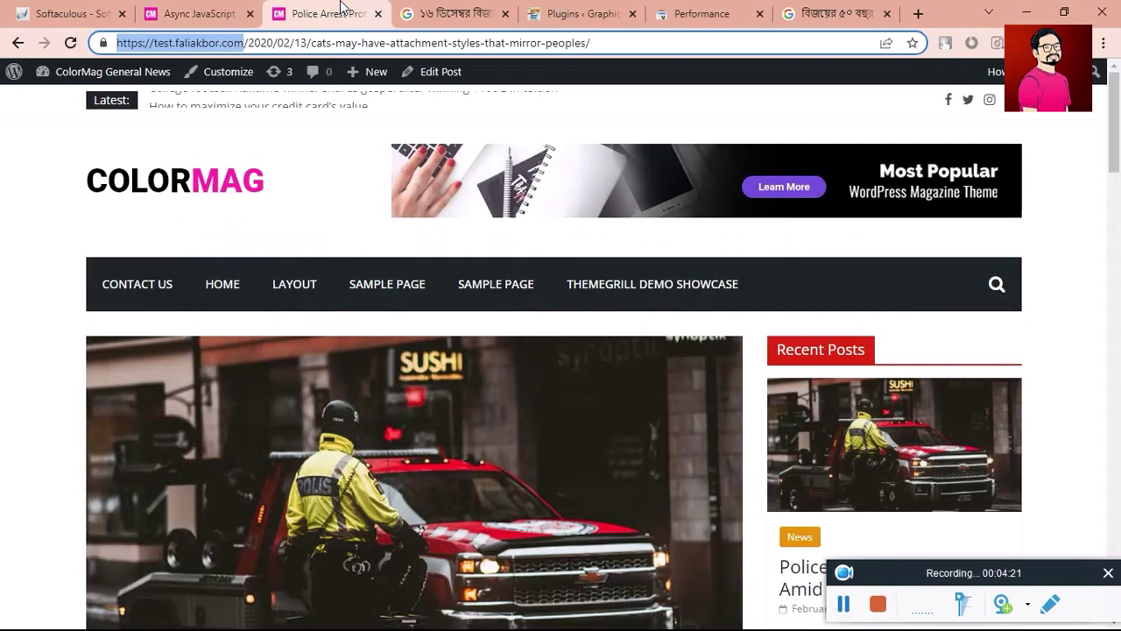
{"action": "left_click", "coordinate": [182, 9]}
{"action": "left_click", "coordinate": [368, 8]}
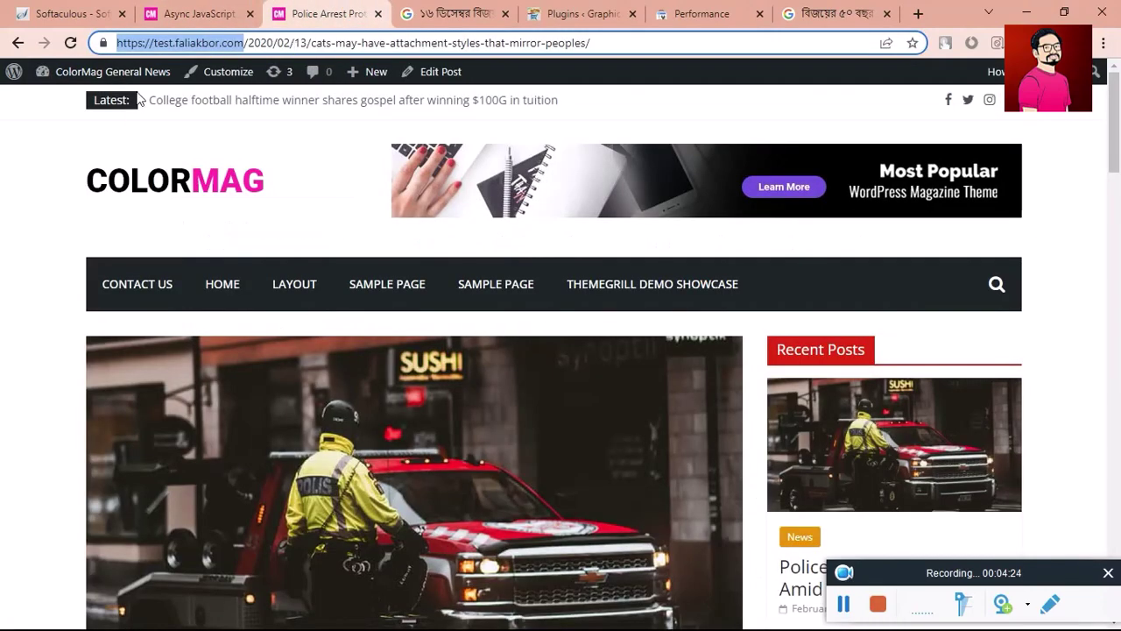
{"action": "left_click", "coordinate": [213, 9]}
{"action": "left_click", "coordinate": [329, 9]}
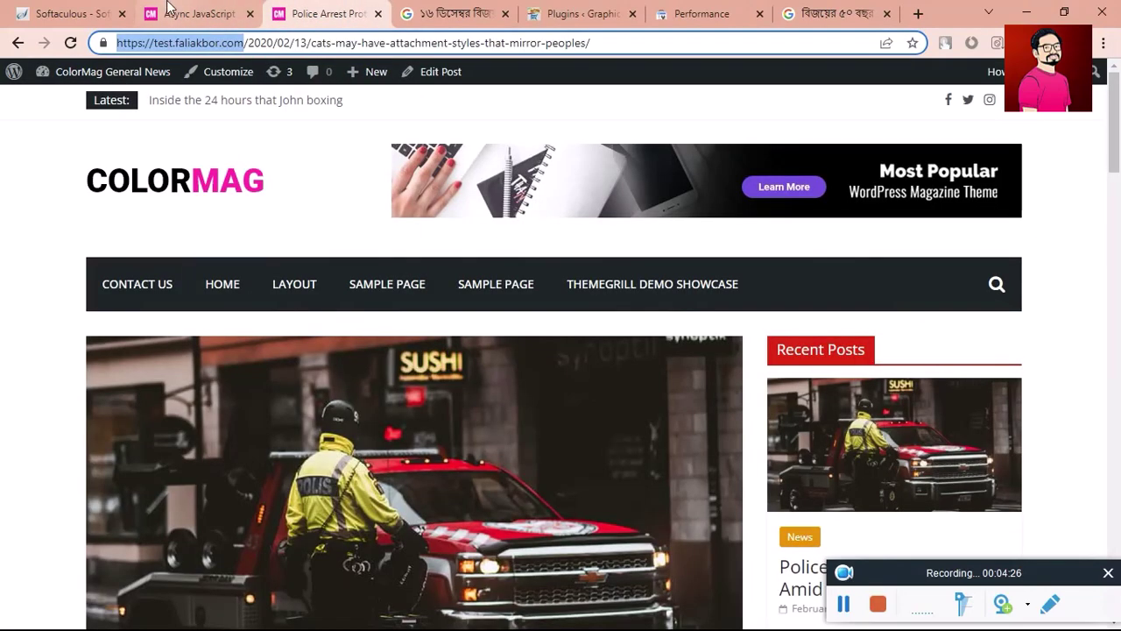
- Switch to the WordPress admin of test.faliakbor.com and search the plugins available to add for "site kit"
{"action": "left_click", "coordinate": [168, 10]}
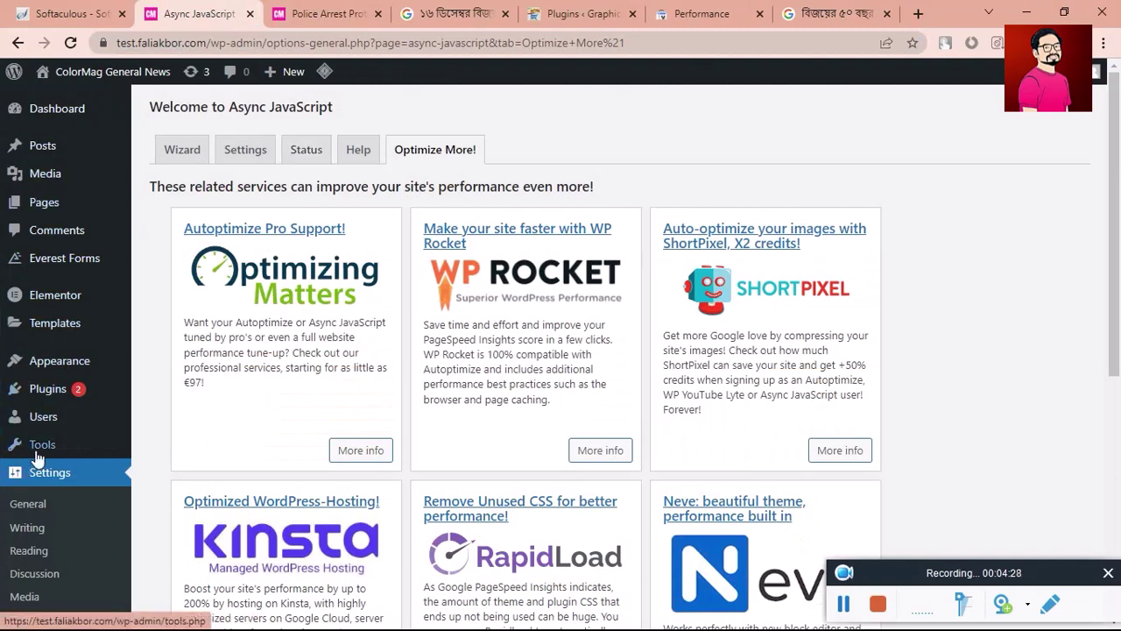
{"action": "mouse_move", "coordinate": [72, 397]}
{"action": "left_click", "coordinate": [171, 416]}
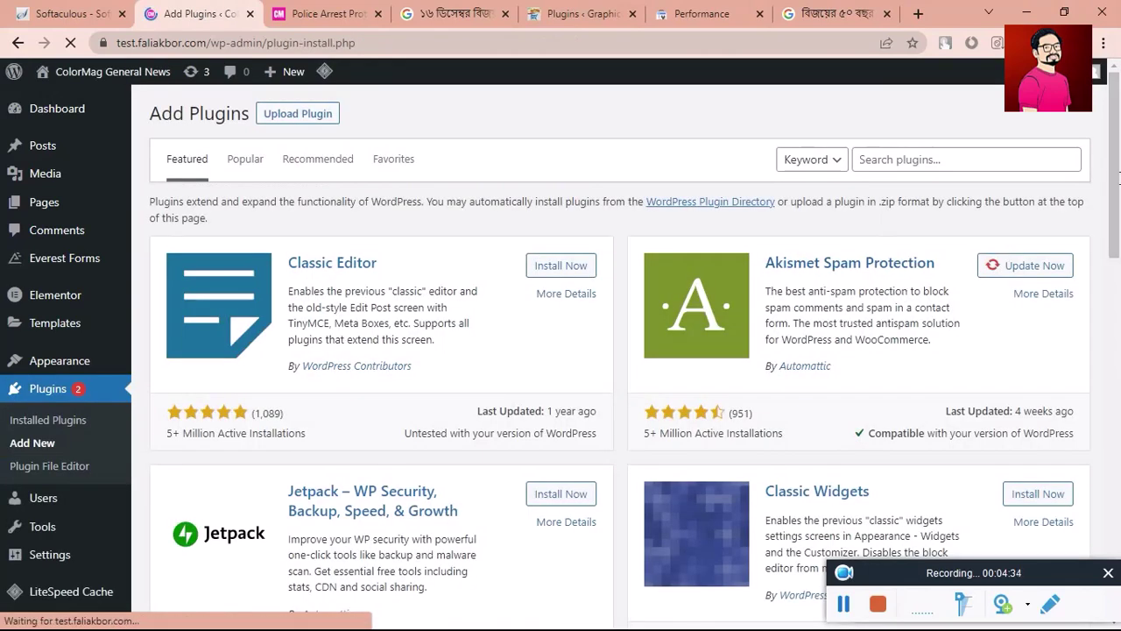
{"action": "left_click", "coordinate": [897, 163]}
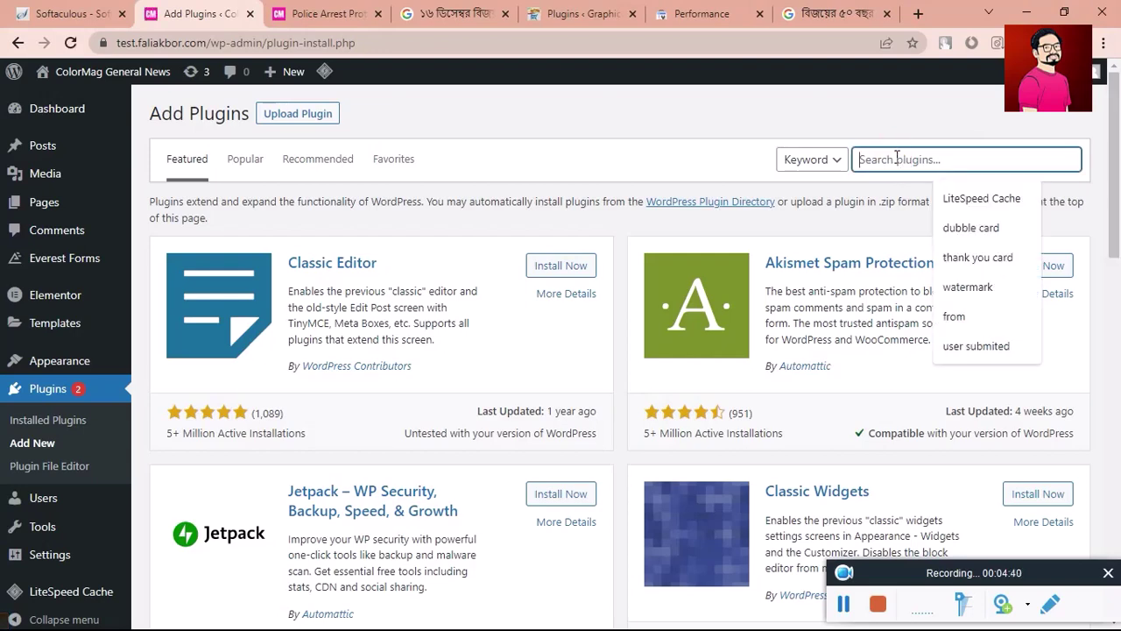
{"action": "type", "text": "site kit"}
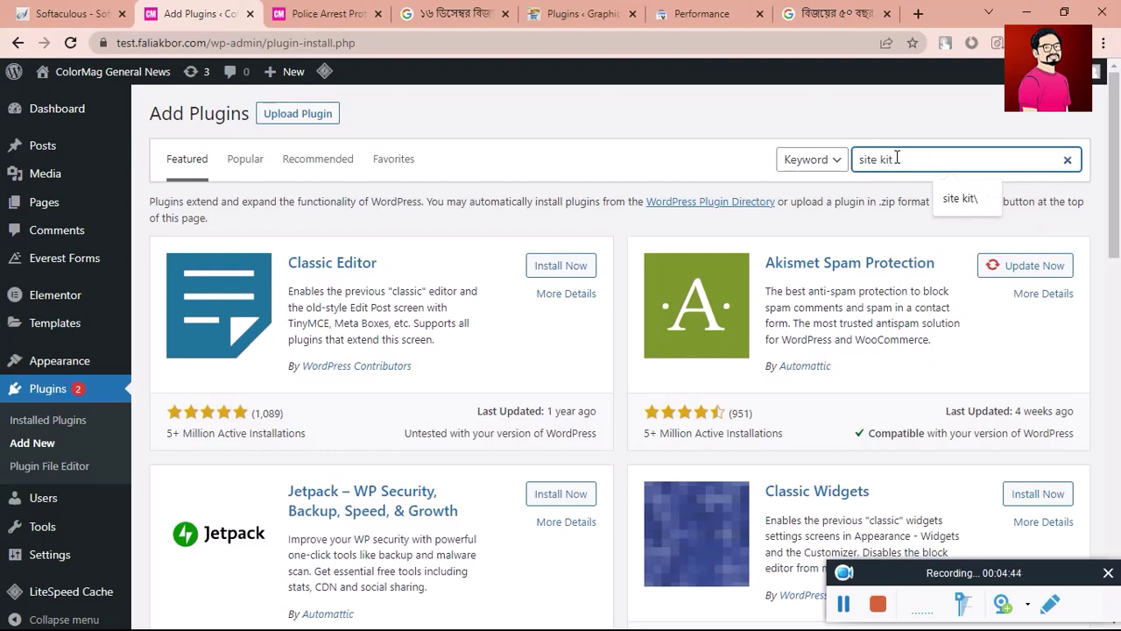
{"action": "key", "text": "Return"}
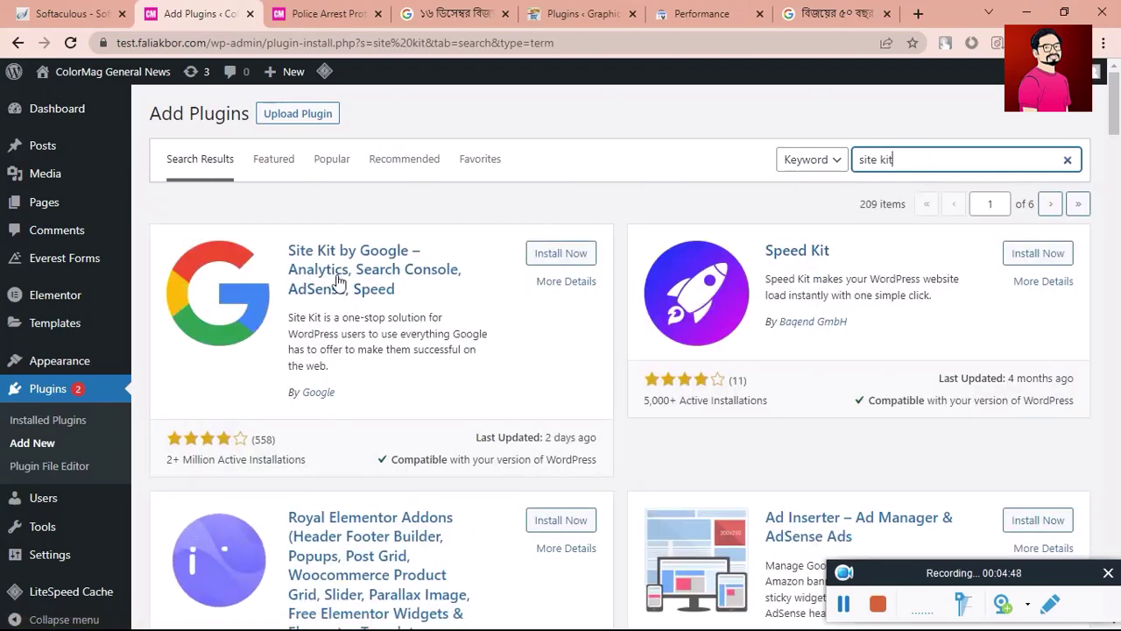
- Install and activate the plugin Site Kit by Google – Analytics, Search Console, AdSense, Speed
{"action": "left_click_drag", "start_coordinate": [308, 249], "coordinate": [394, 280]}
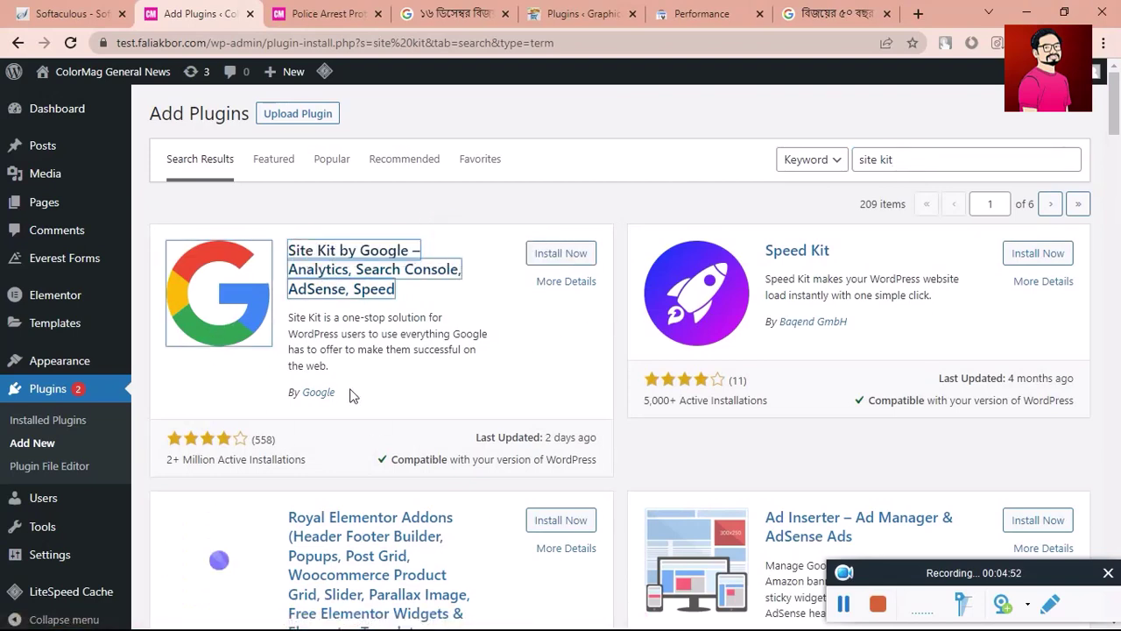
{"action": "left_click_drag", "start_coordinate": [348, 393], "coordinate": [283, 391]}
{"action": "left_click", "coordinate": [278, 399]}
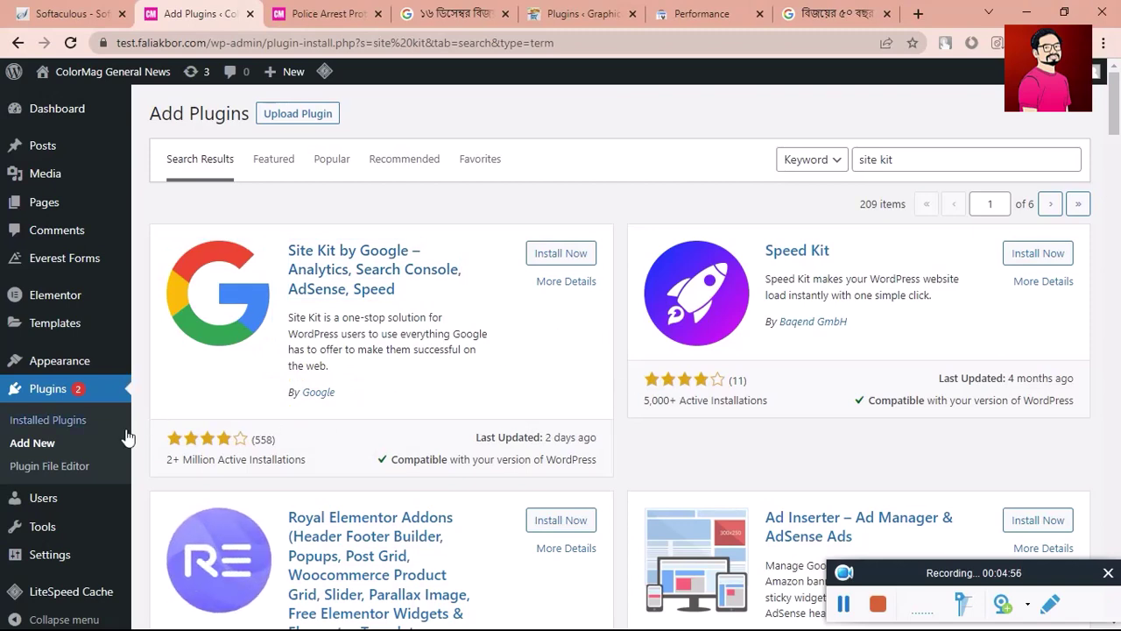
{"action": "left_click", "coordinate": [568, 253]}
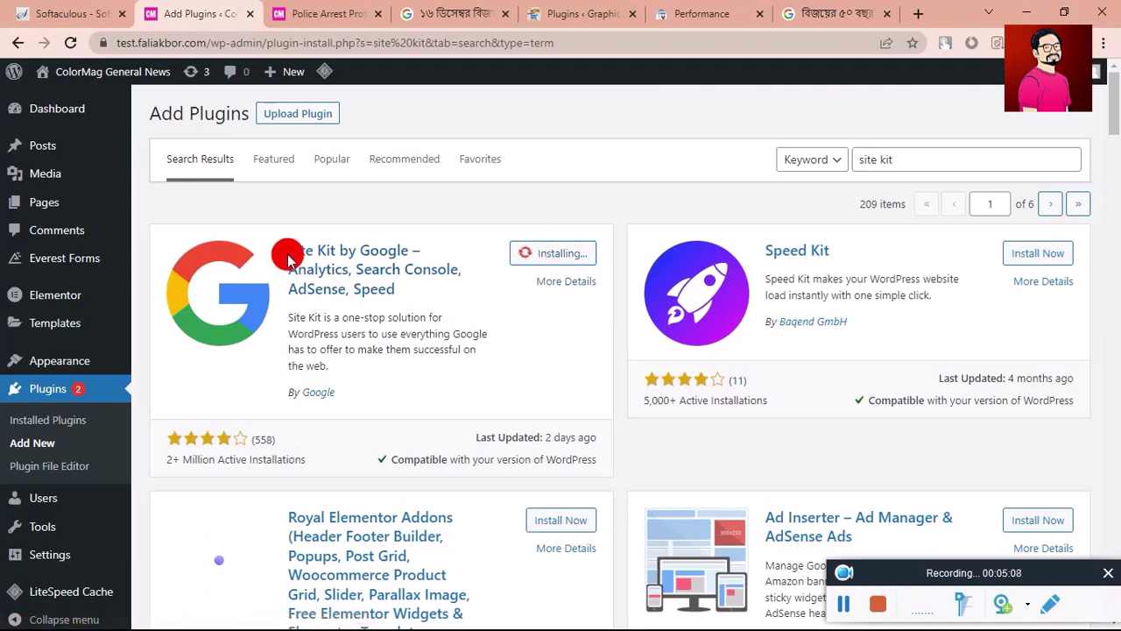
{"action": "left_click_drag", "start_coordinate": [286, 253], "coordinate": [433, 283]}
{"action": "left_click", "coordinate": [439, 295]}
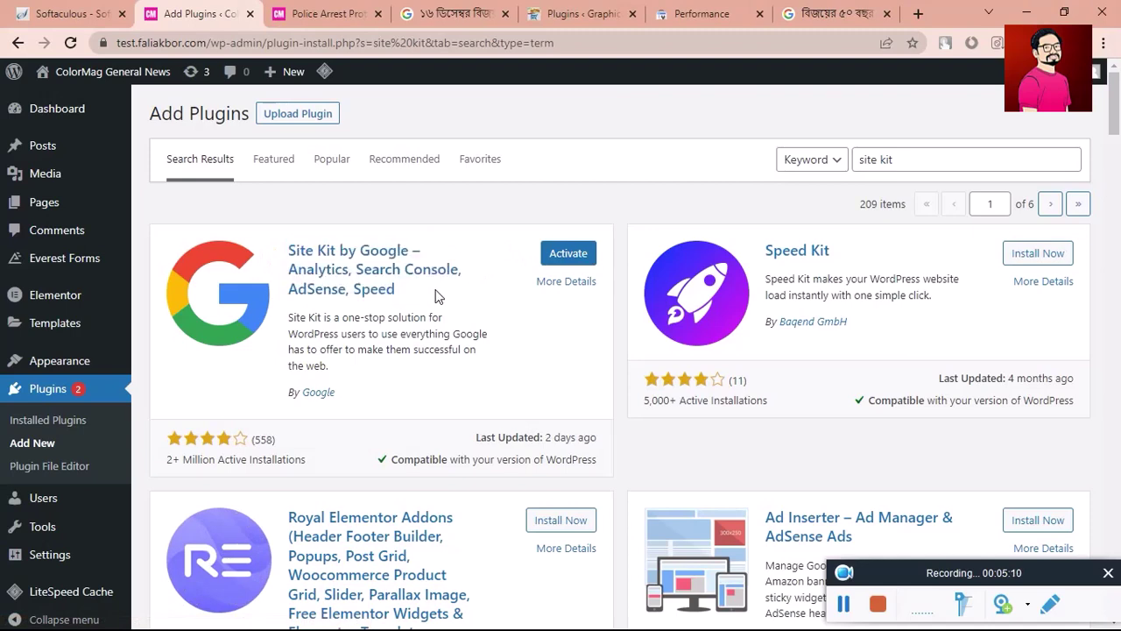
{"action": "left_click", "coordinate": [589, 263]}
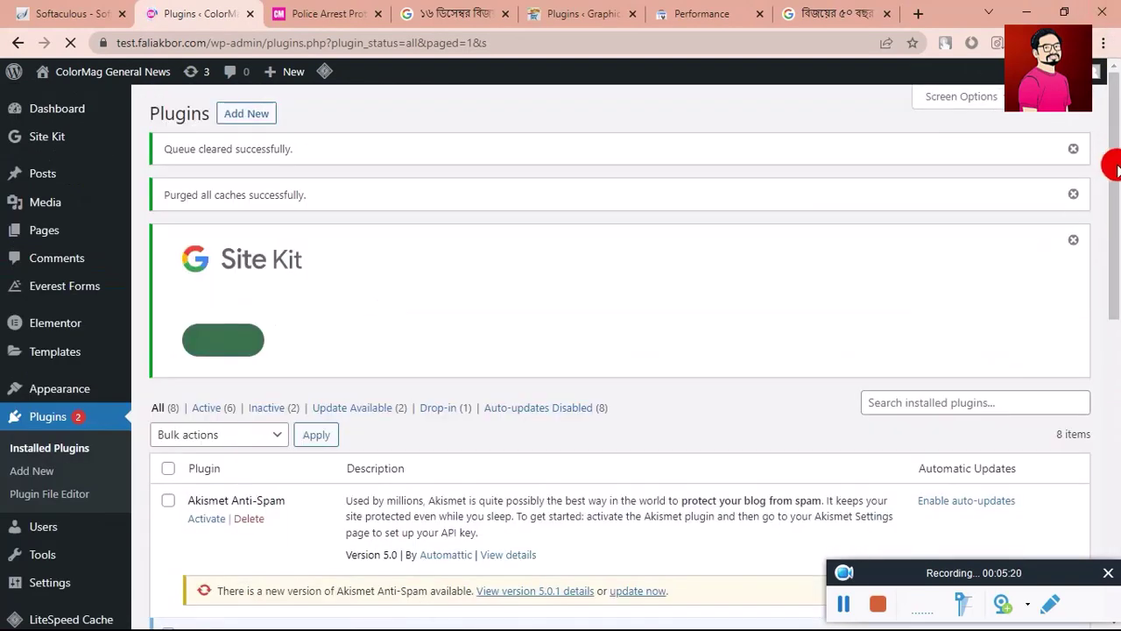
- Dismiss the purged caches, cleared queue and Site Kit activation notices on the Plugins page
{"action": "scroll", "coordinate": [1110, 166], "scroll_direction": "down", "scroll_amount": 2}
{"action": "scroll", "coordinate": [1113, 335], "scroll_direction": "up", "scroll_amount": 3}
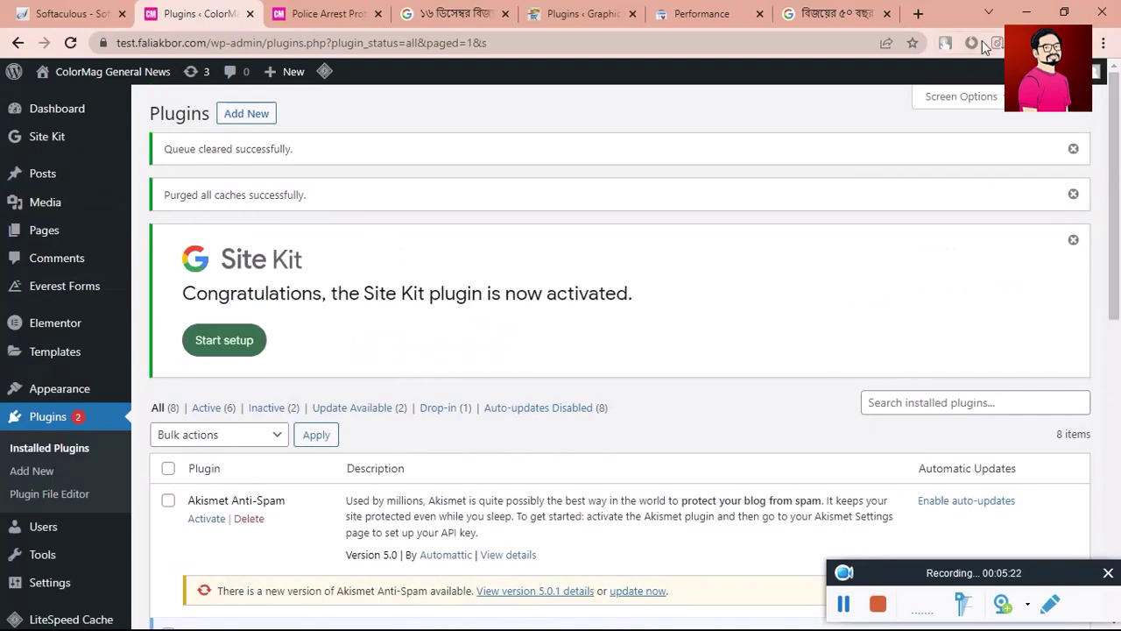
{"action": "mouse_move", "coordinate": [1051, 71]}
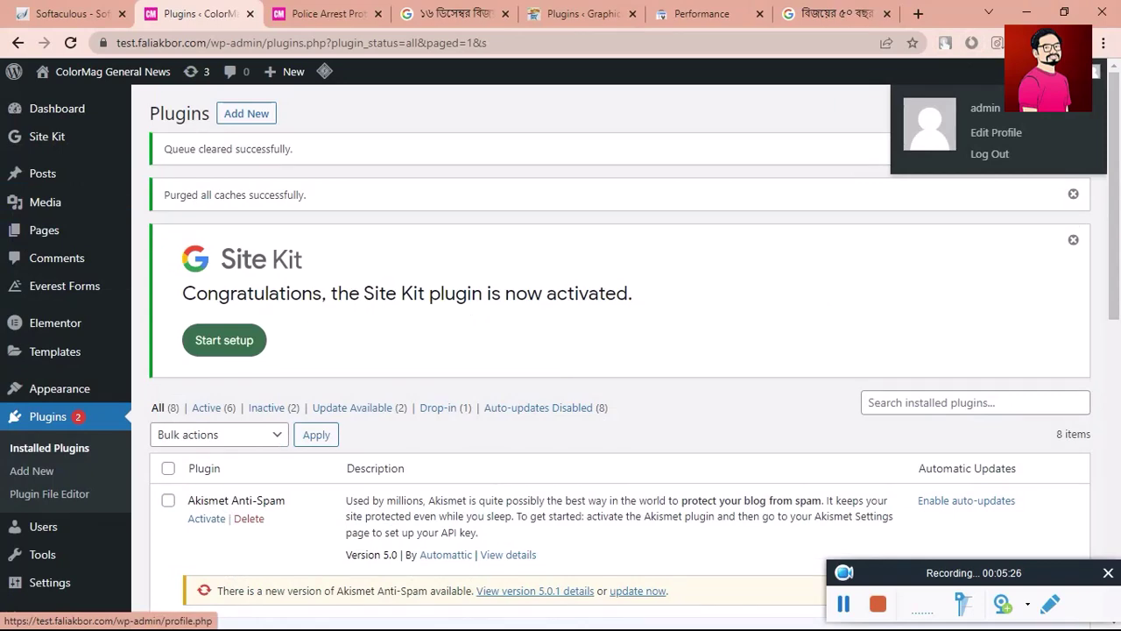
{"action": "left_click", "coordinate": [1073, 195]}
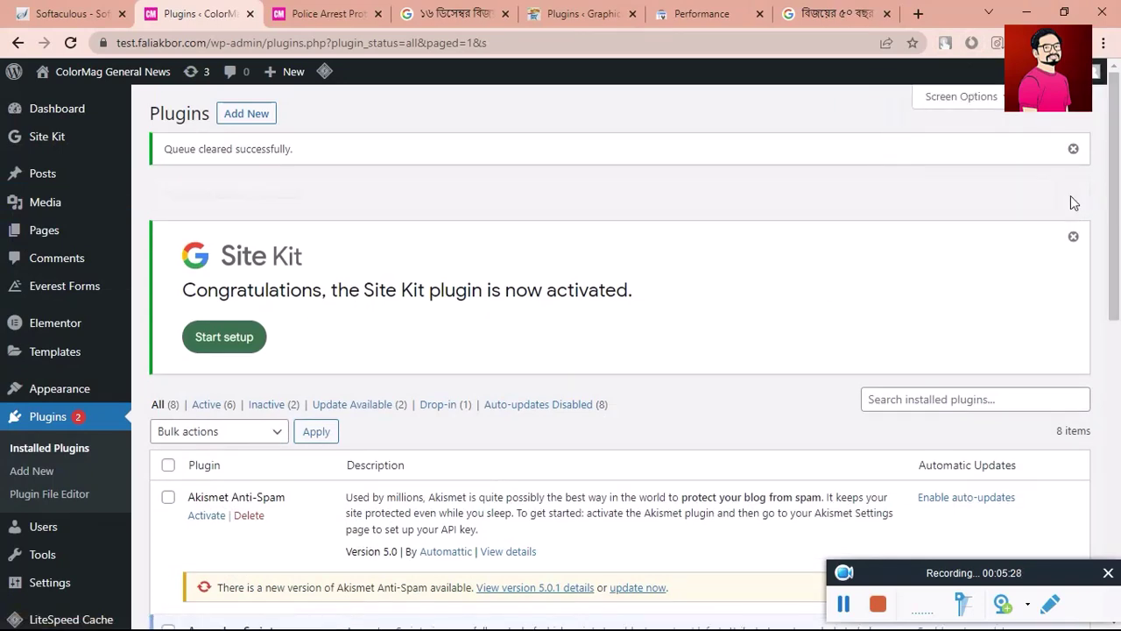
{"action": "left_click", "coordinate": [1073, 149]}
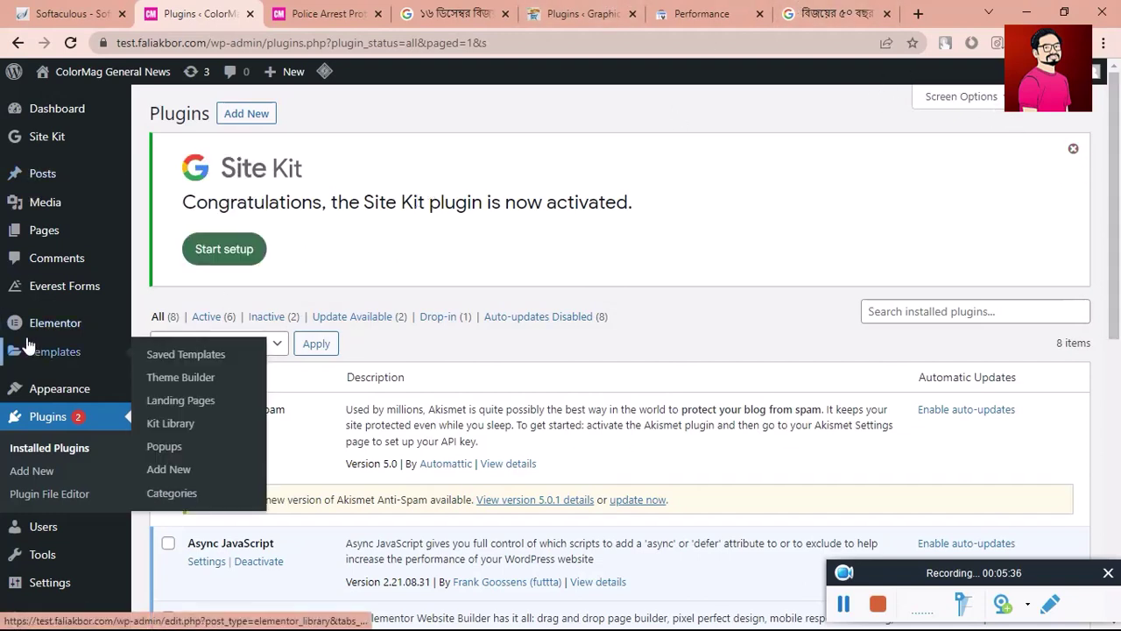
{"action": "left_click_drag", "start_coordinate": [255, 203], "coordinate": [566, 233]}
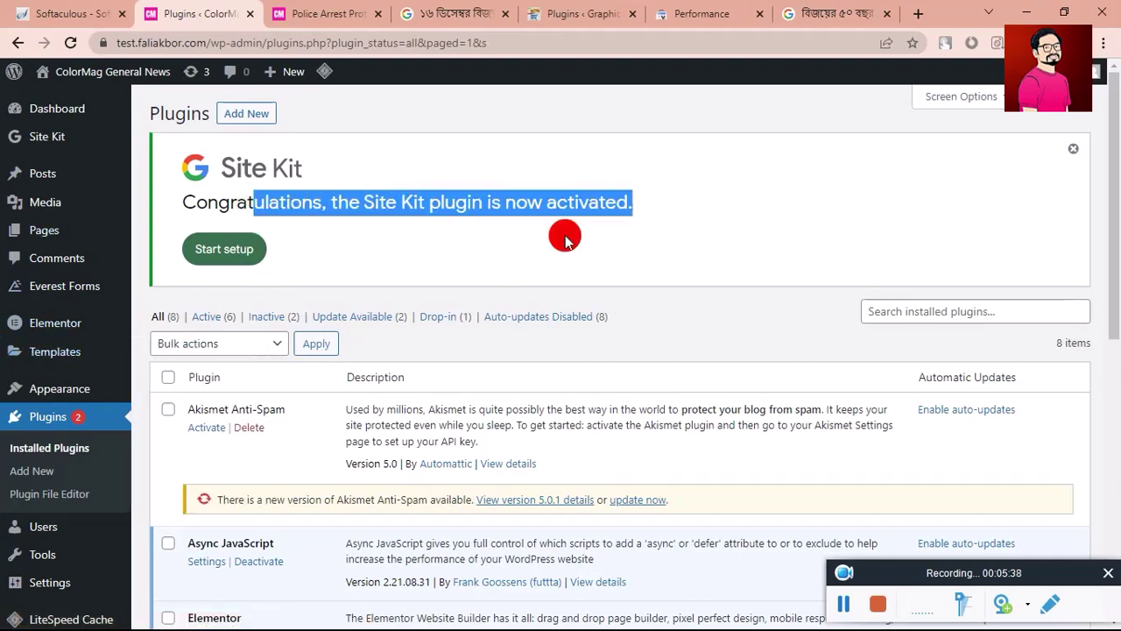
{"action": "left_click", "coordinate": [513, 197]}
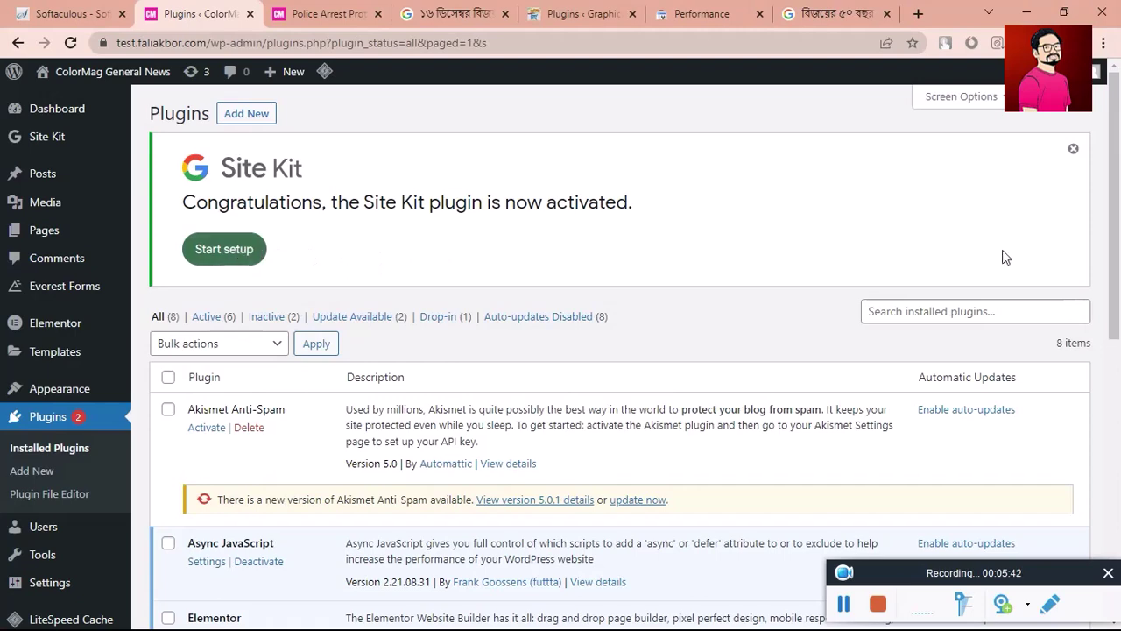
{"action": "left_click", "coordinate": [1074, 151]}
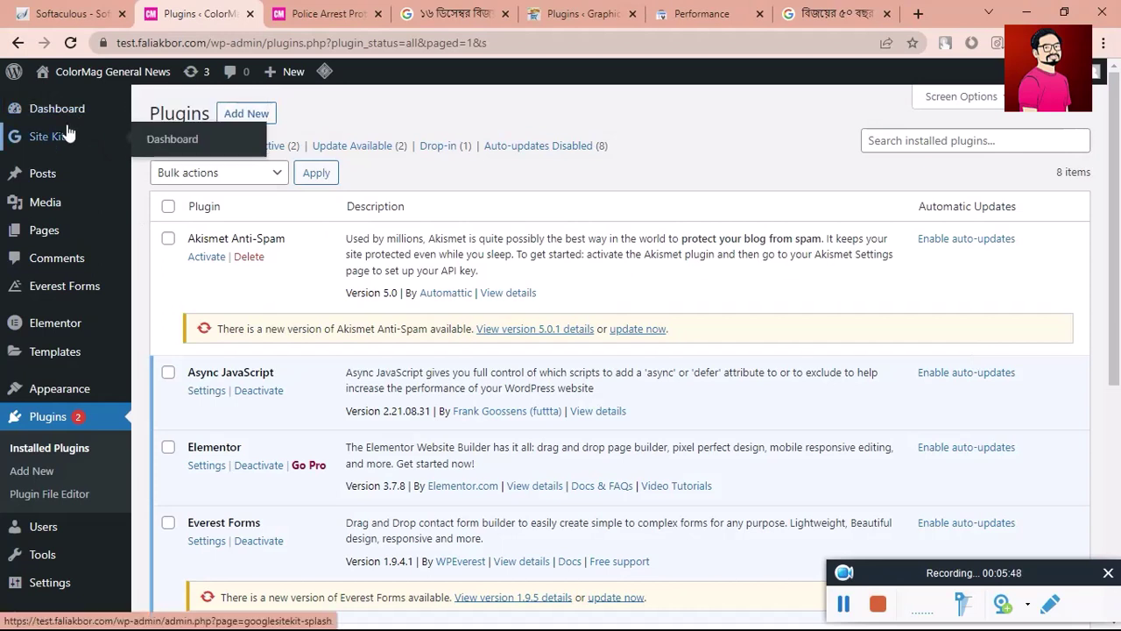
- Open the Site Kit setup and enable both connecting Google Analytics and sharing anonymous usage data
{"action": "left_click", "coordinate": [147, 141]}
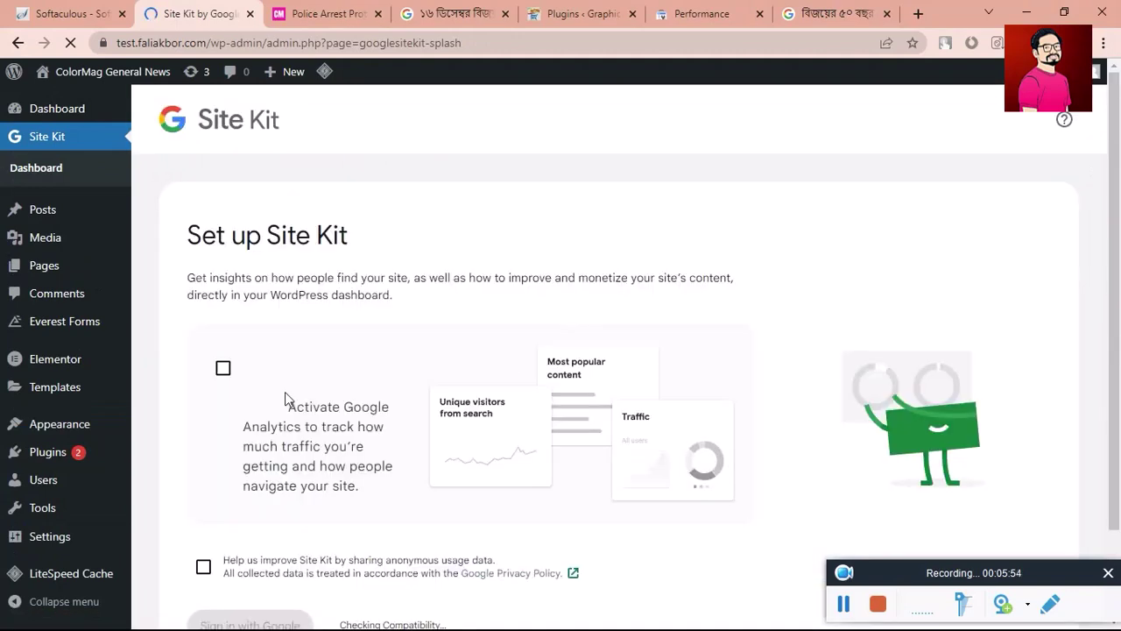
{"action": "left_click_drag", "start_coordinate": [1119, 229], "coordinate": [951, 468]}
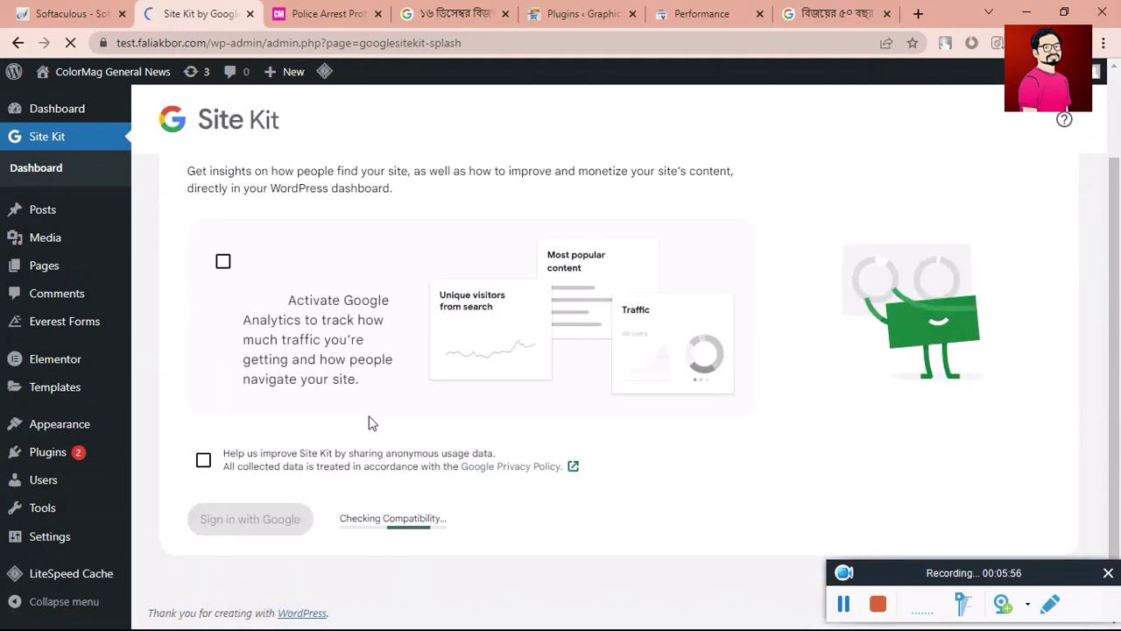
{"action": "left_click", "coordinate": [223, 264]}
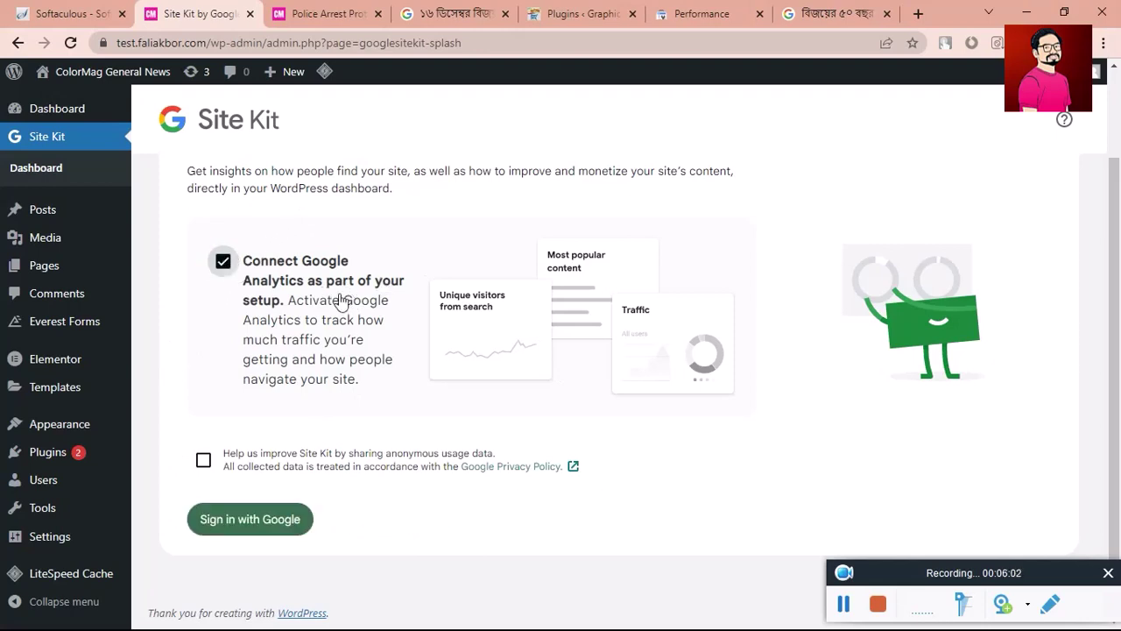
{"action": "left_click_drag", "start_coordinate": [306, 268], "coordinate": [413, 270]}
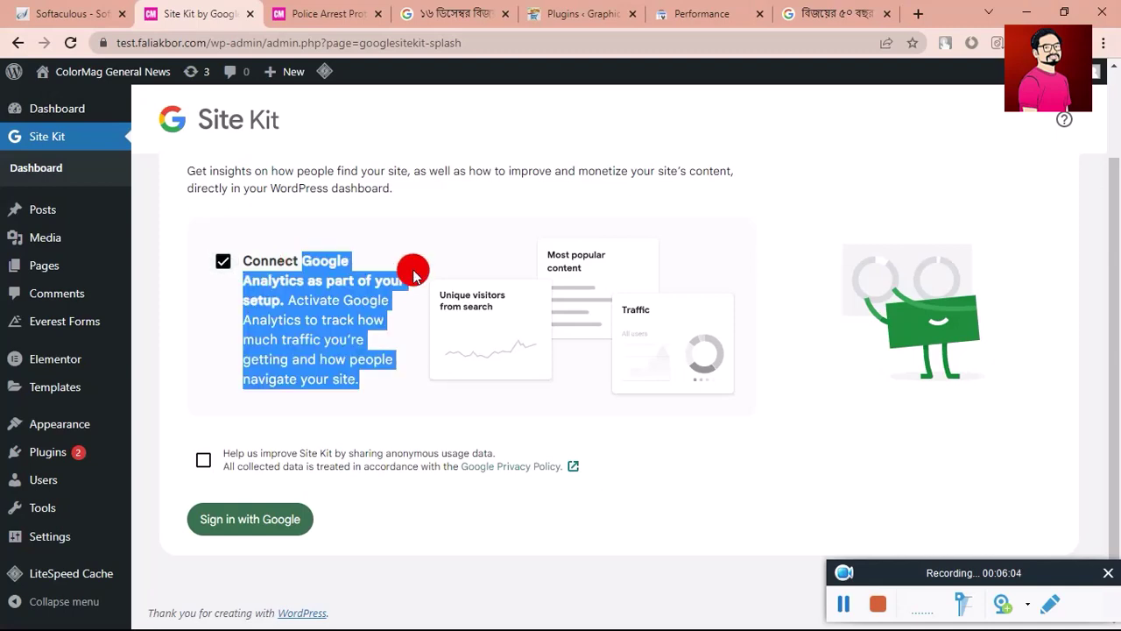
{"action": "left_click", "coordinate": [314, 319]}
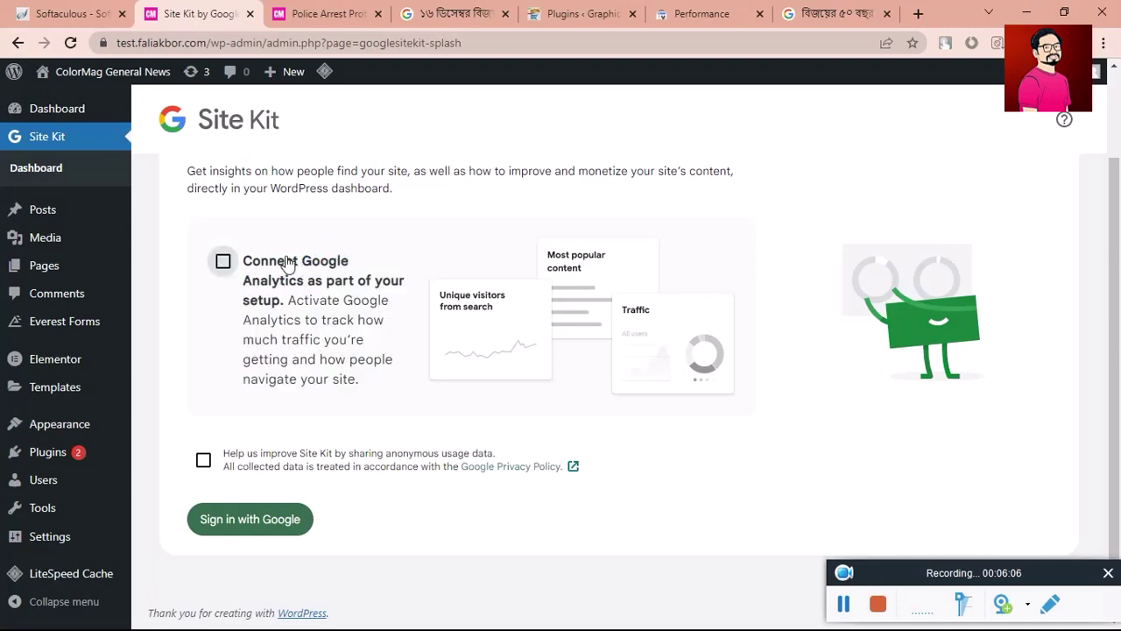
{"action": "left_click", "coordinate": [287, 265]}
{"action": "left_click", "coordinate": [204, 462]}
{"action": "left_click", "coordinate": [204, 462]}
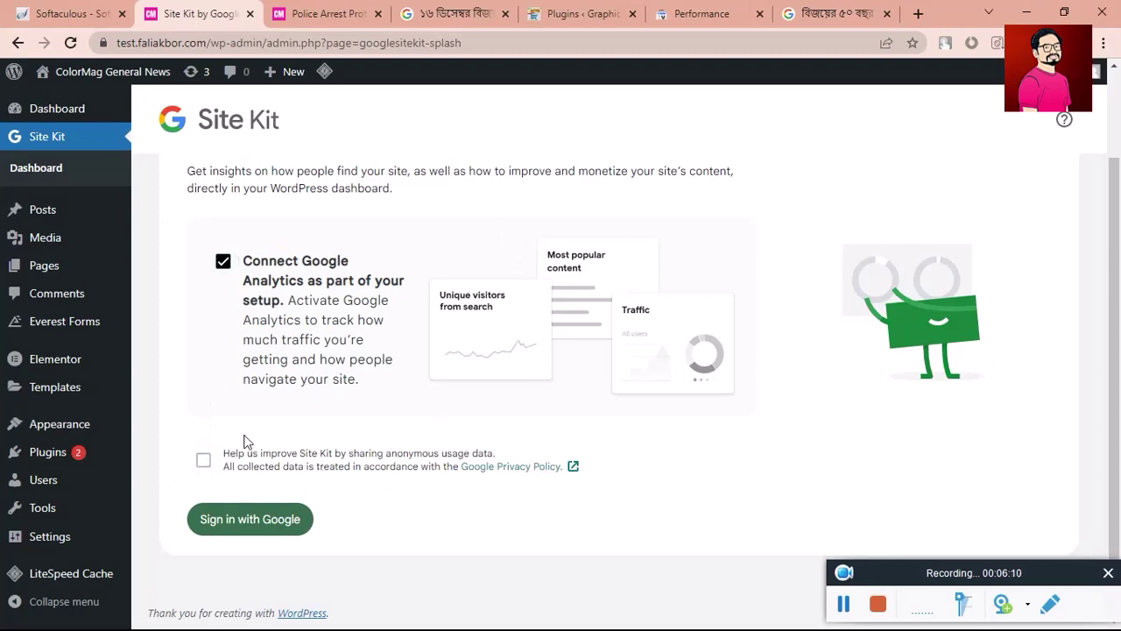
{"action": "left_click", "coordinate": [201, 471]}
- Start the Google sign-in for Site Kit and choose the existing Google account
{"action": "left_click", "coordinate": [251, 523]}
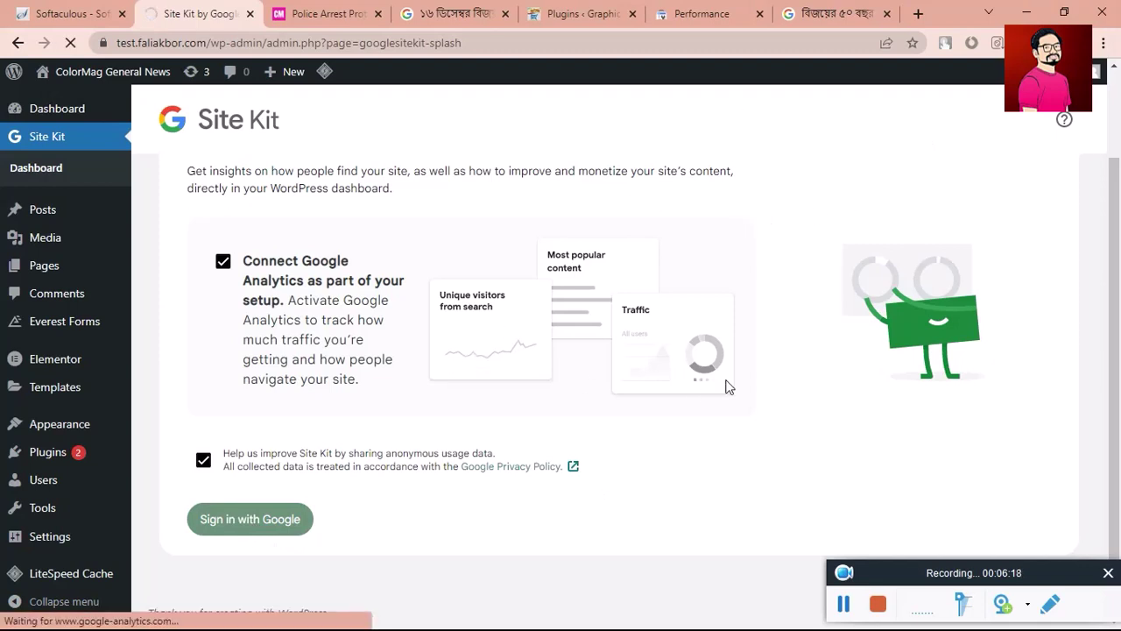
{"action": "left_click_drag", "start_coordinate": [1115, 486], "coordinate": [1119, 252]}
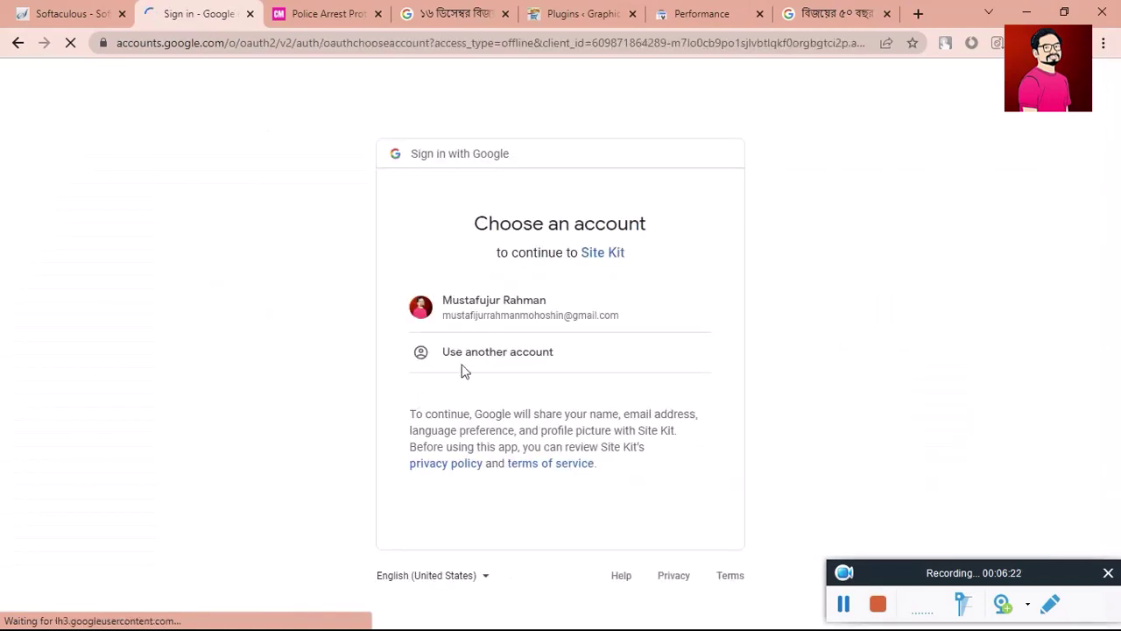
{"action": "left_click", "coordinate": [543, 307]}
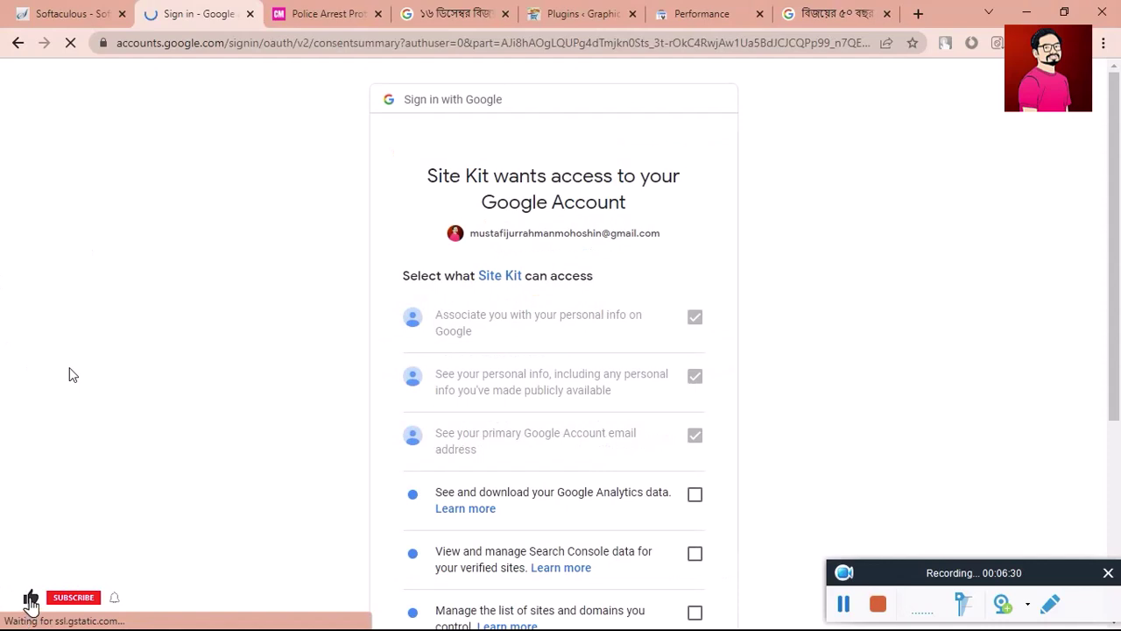
- Select all optional Site Kit permissions: Google Analytics data, Search Console data, and the list of sites and domains
{"action": "scroll", "coordinate": [1108, 351], "scroll_direction": "down", "scroll_amount": 2}
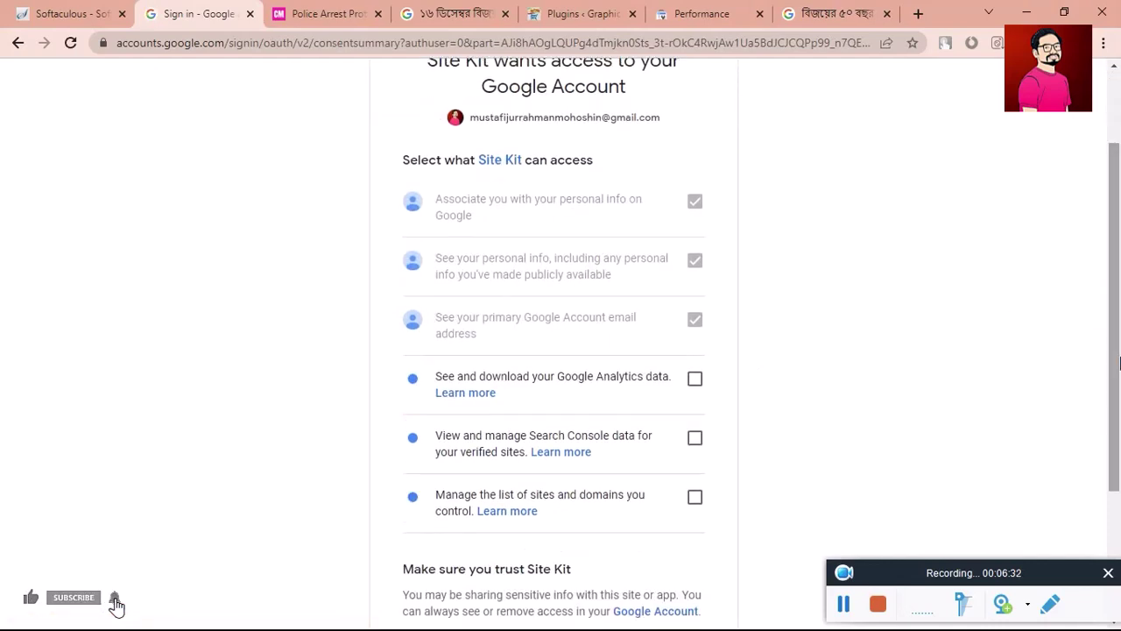
{"action": "scroll", "coordinate": [1109, 358], "scroll_direction": "down", "scroll_amount": 1}
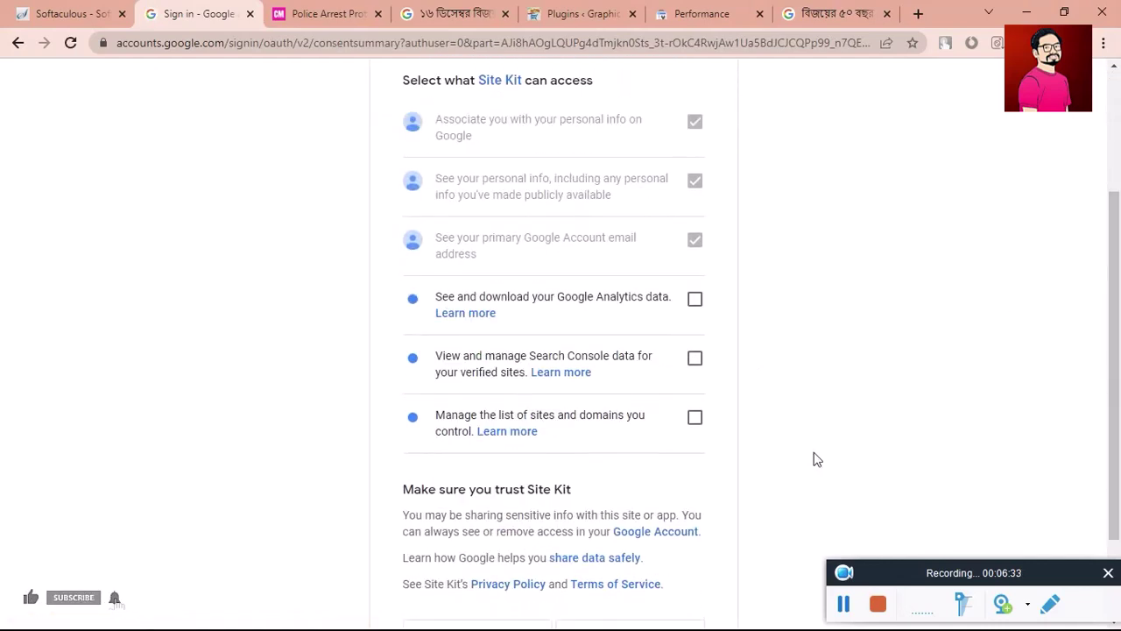
{"action": "left_click", "coordinate": [697, 418]}
{"action": "left_click", "coordinate": [695, 358]}
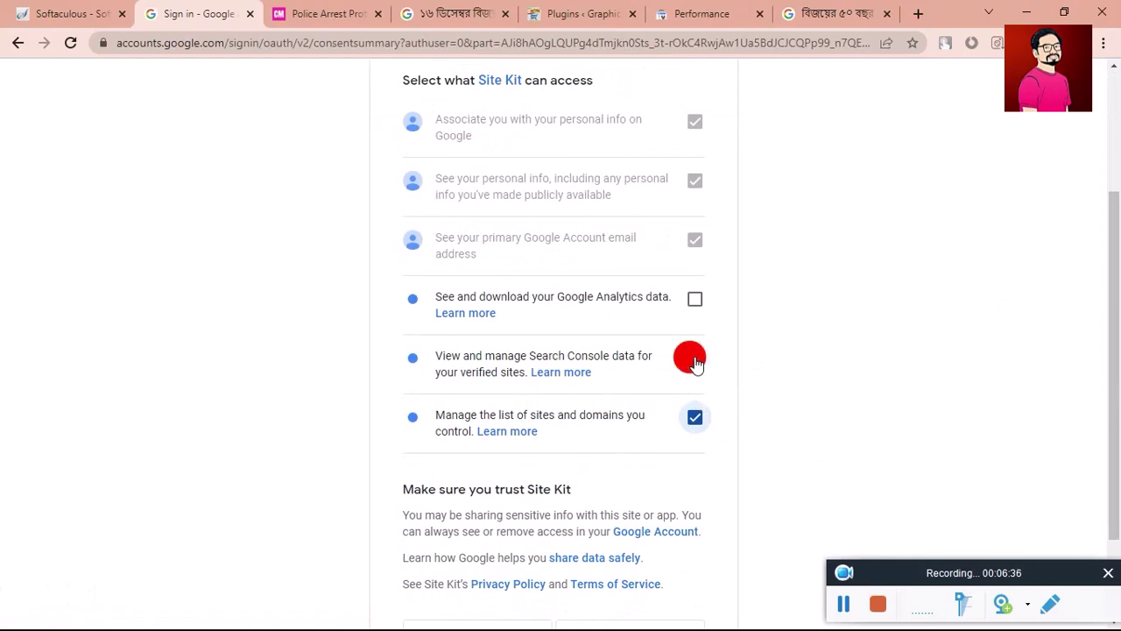
{"action": "left_click", "coordinate": [693, 307]}
{"action": "scroll", "coordinate": [693, 302], "scroll_direction": "down", "scroll_amount": 2}
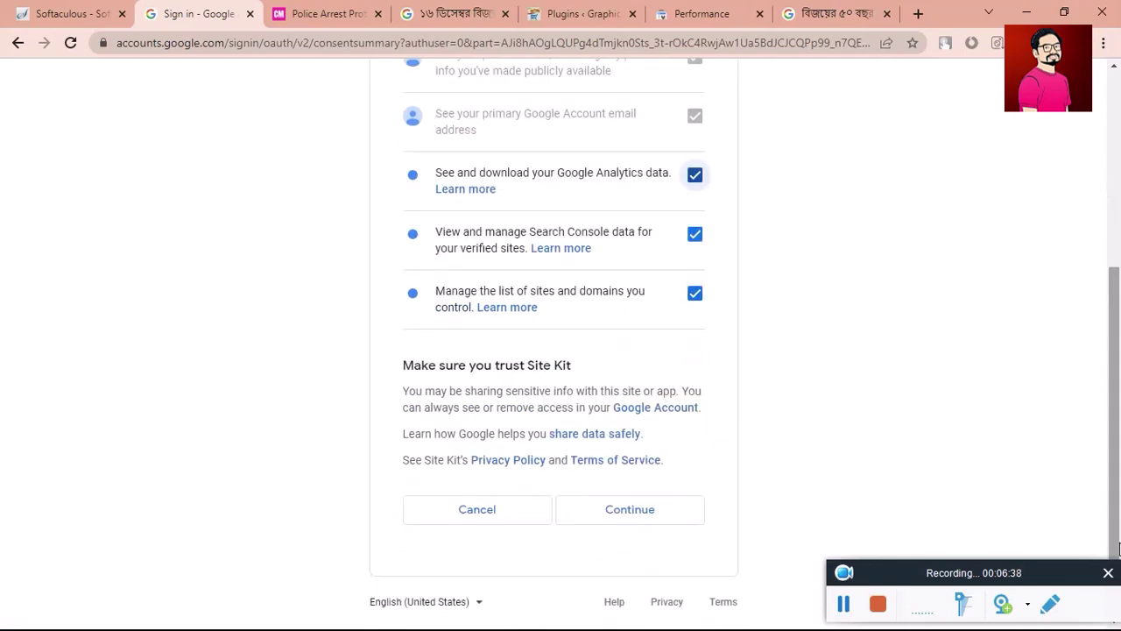
- Grant Site Kit the selected Google account permissions and continue to the site setup
{"action": "left_click", "coordinate": [641, 520]}
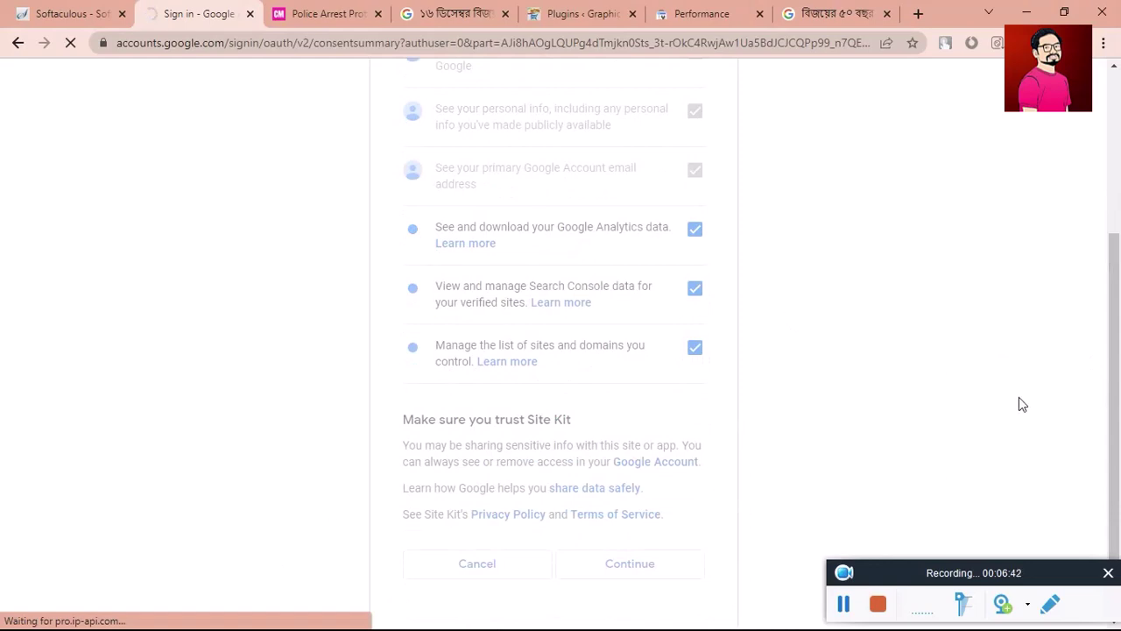
{"action": "left_click_drag", "start_coordinate": [1114, 380], "coordinate": [1115, 434]}
{"action": "mouse_move", "coordinate": [1114, 381]}
{"action": "left_mouse_down"}
{"action": "mouse_move", "coordinate": [1114, 187]}
{"action": "mouse_move", "coordinate": [1022, 358]}
{"action": "mouse_move", "coordinate": [1119, 314]}
{"action": "left_mouse_up"}
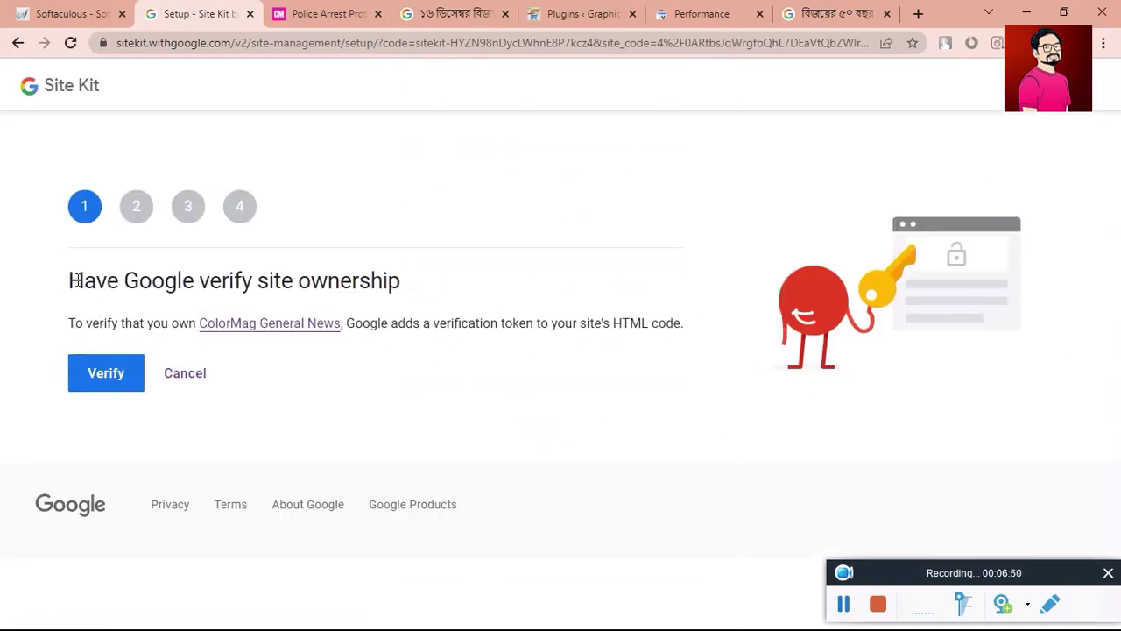
- Have Google verify ownership of the ColorMag General News site
{"action": "left_click_drag", "start_coordinate": [76, 281], "coordinate": [2, 251]}
{"action": "left_click", "coordinate": [482, 305]}
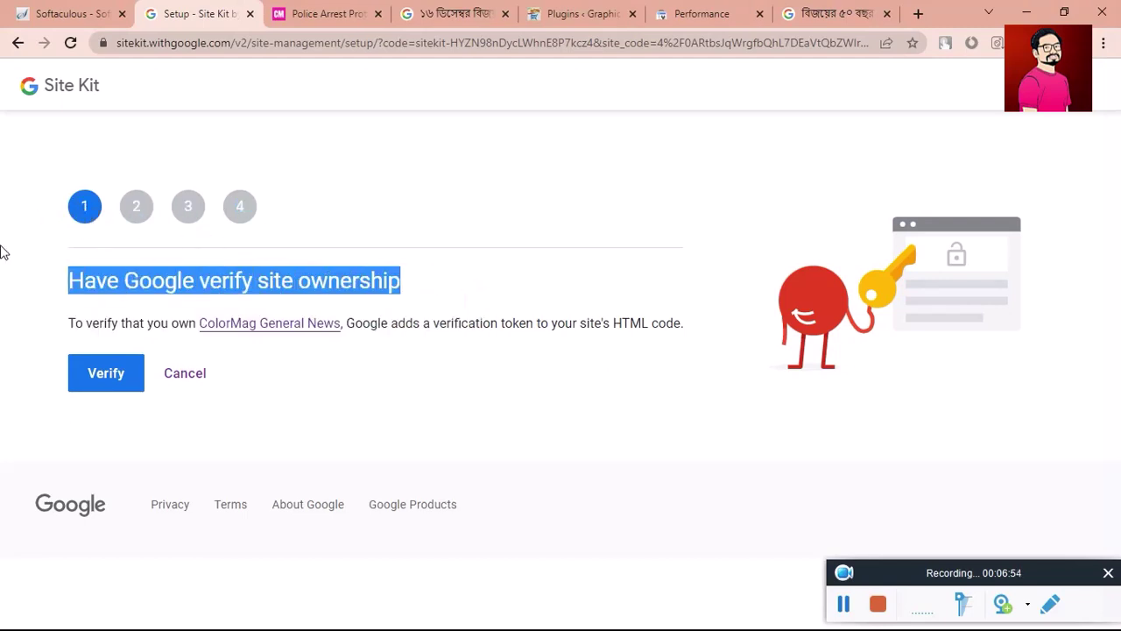
{"action": "left_click", "coordinate": [126, 289]}
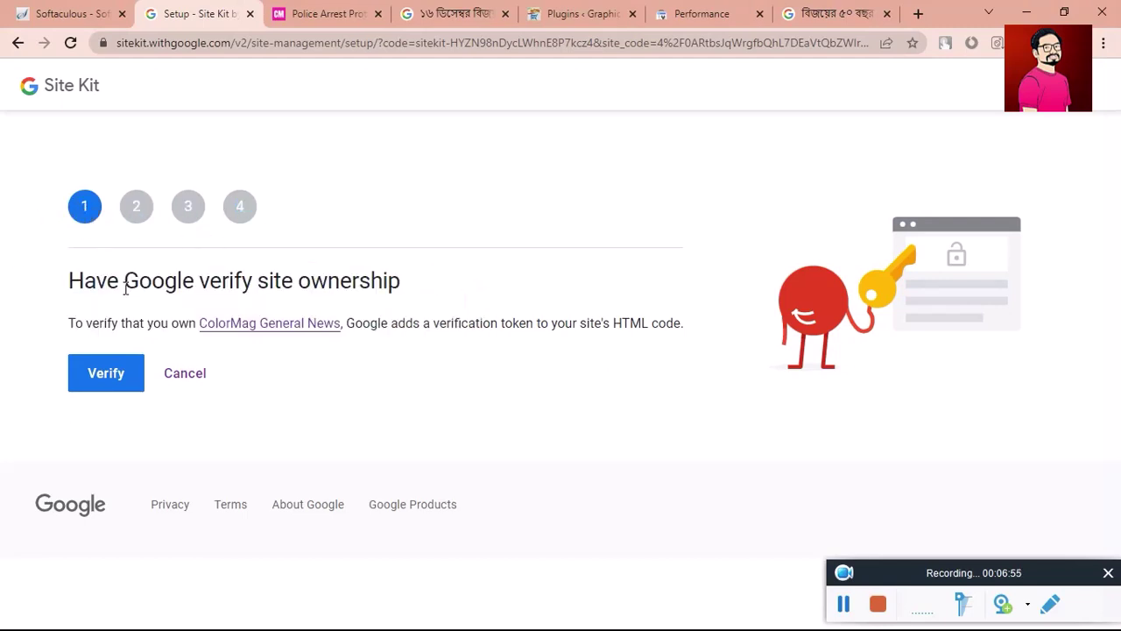
{"action": "left_click", "coordinate": [83, 374]}
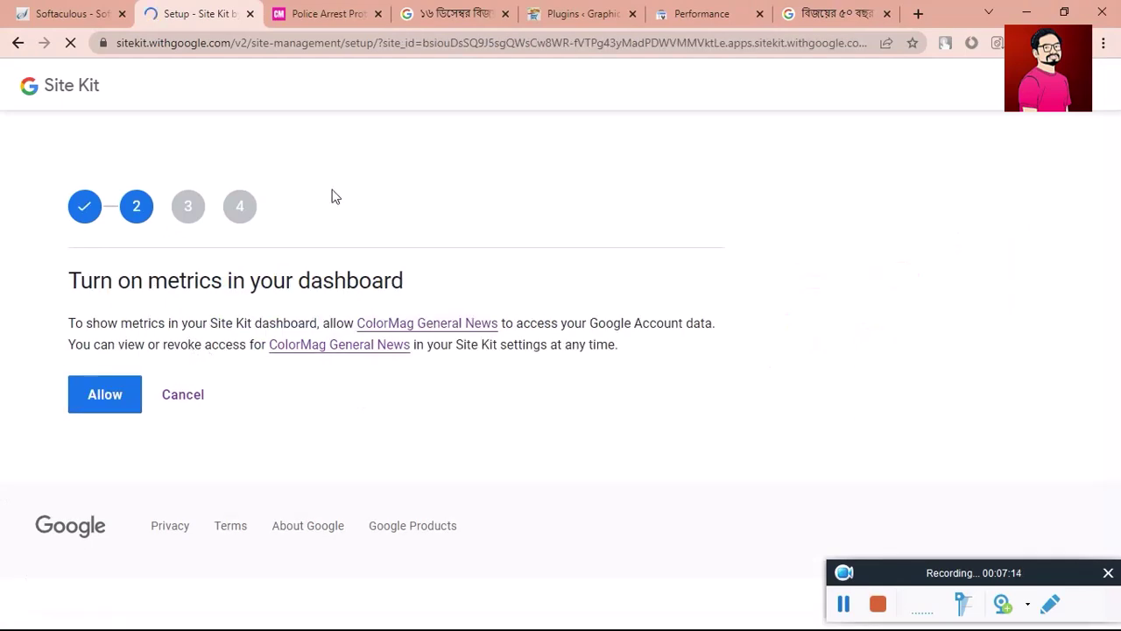
- Allow the site to show metrics in the Site Kit dashboard and set up Search Console for it
{"action": "left_click_drag", "start_coordinate": [80, 280], "coordinate": [221, 280]}
{"action": "left_click", "coordinate": [91, 398]}
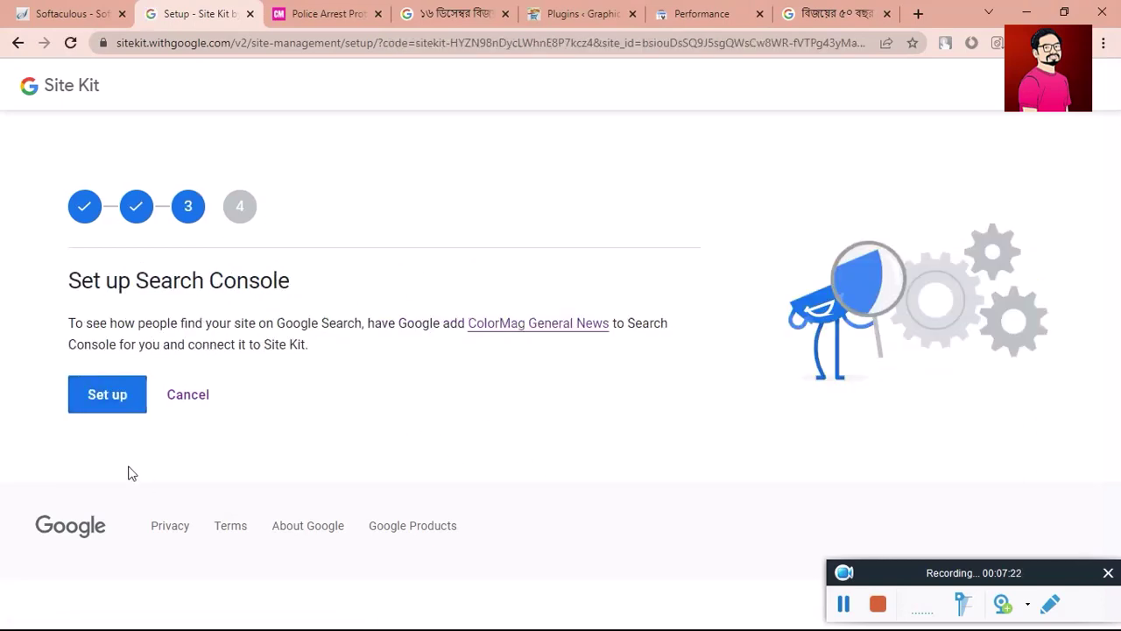
{"action": "left_click", "coordinate": [102, 396]}
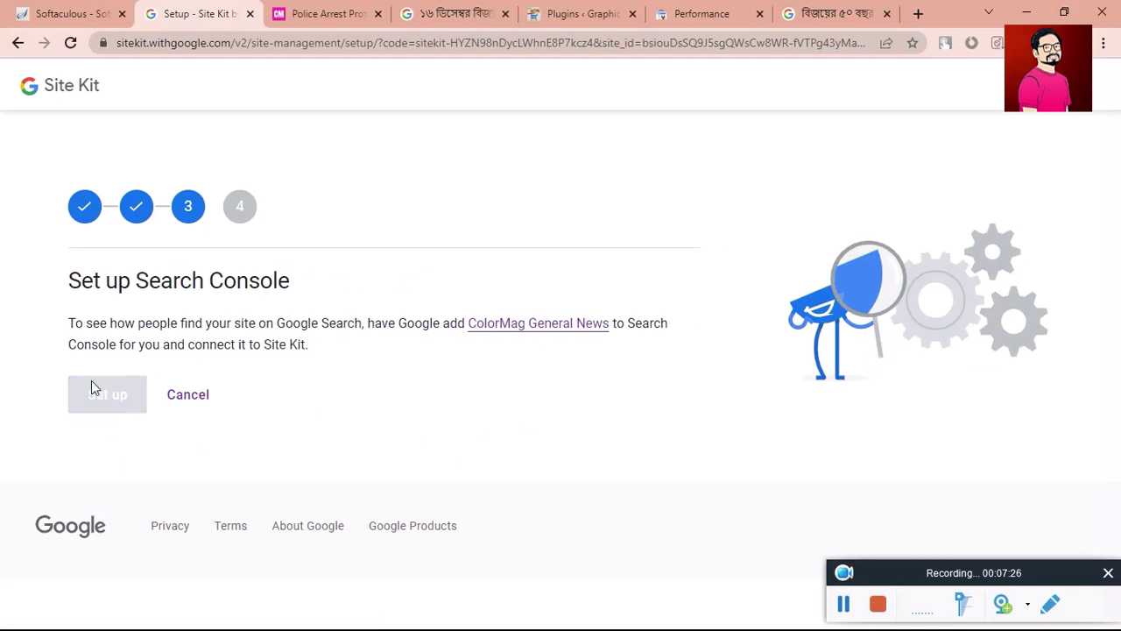
- Continue with the Google Analytics setup to open the Analytics service connection in WordPress
{"action": "left_click_drag", "start_coordinate": [104, 281], "coordinate": [338, 286]}
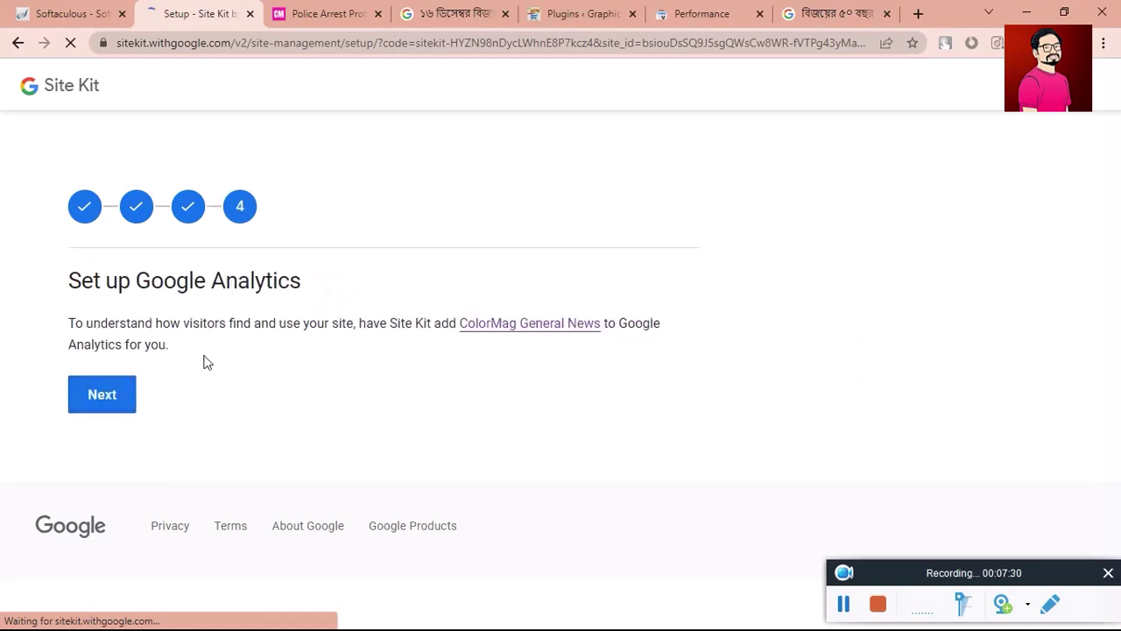
{"action": "left_click_drag", "start_coordinate": [84, 322], "coordinate": [424, 323]}
{"action": "left_click", "coordinate": [412, 317]}
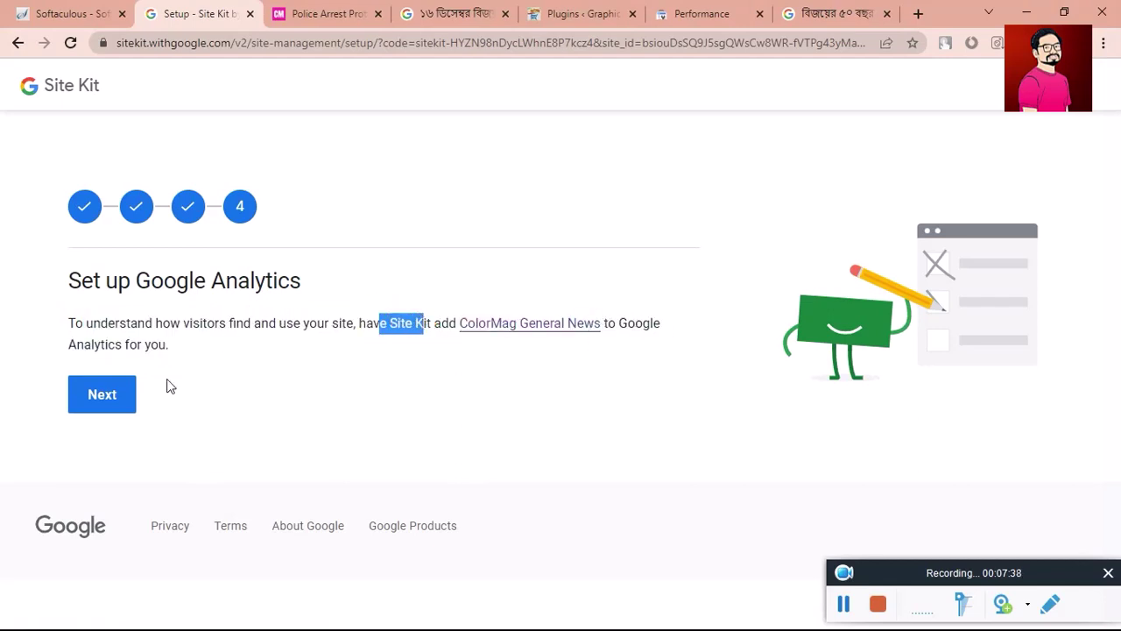
{"action": "left_click", "coordinate": [87, 400]}
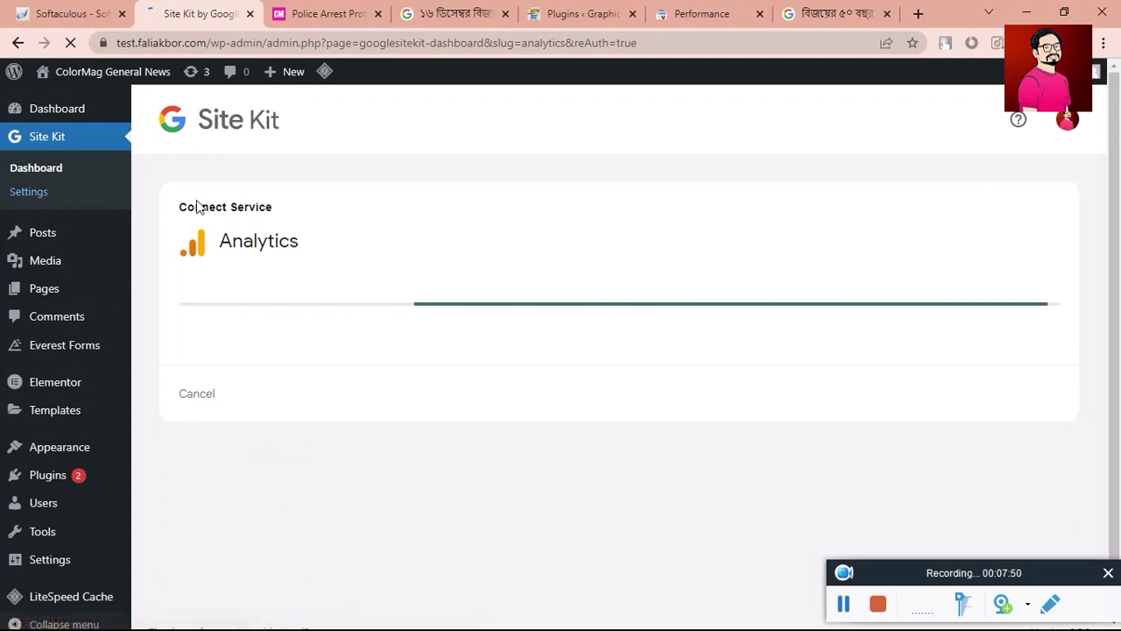
{"action": "left_click", "coordinate": [218, 249]}
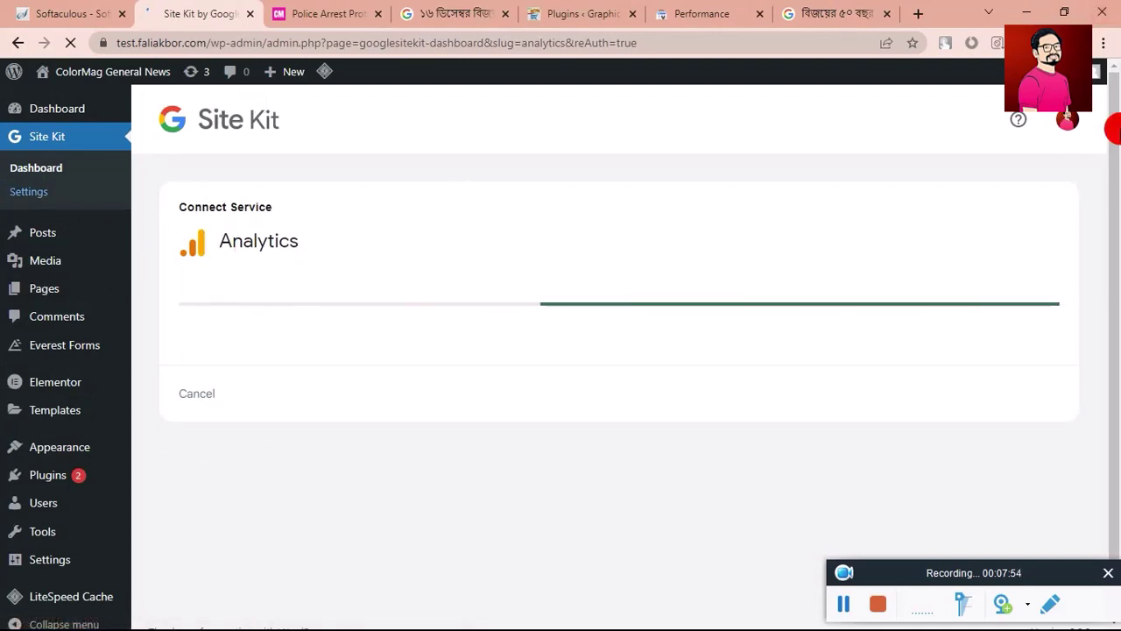
{"action": "left_click", "coordinate": [1112, 372]}
{"action": "left_click_drag", "start_coordinate": [949, 408], "coordinate": [1113, 220]}
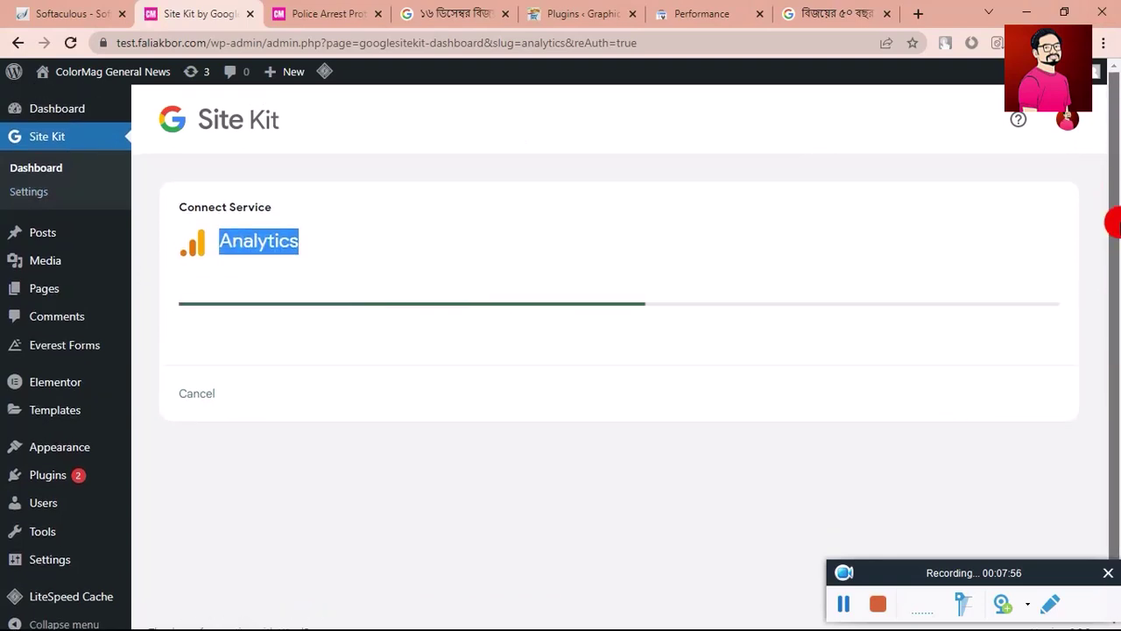
{"action": "scroll", "coordinate": [1019, 427], "scroll_direction": "up", "scroll_amount": 1}
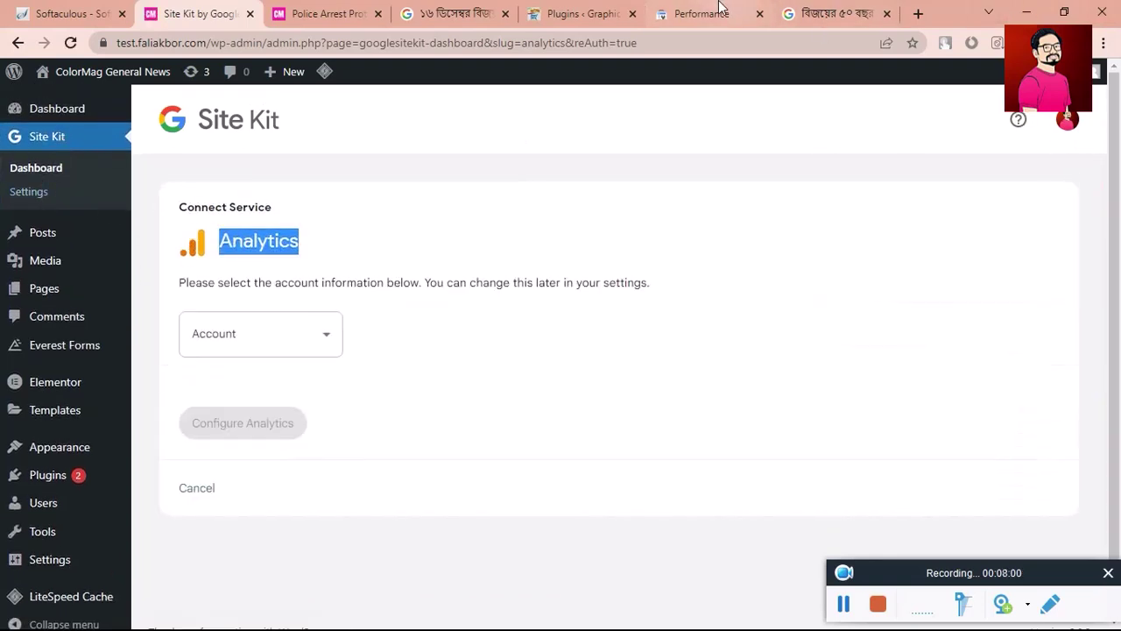
- Select the existing Analytics account and the Universal Analytics property named after it
{"action": "left_click", "coordinate": [244, 348]}
{"action": "left_click", "coordinate": [248, 386]}
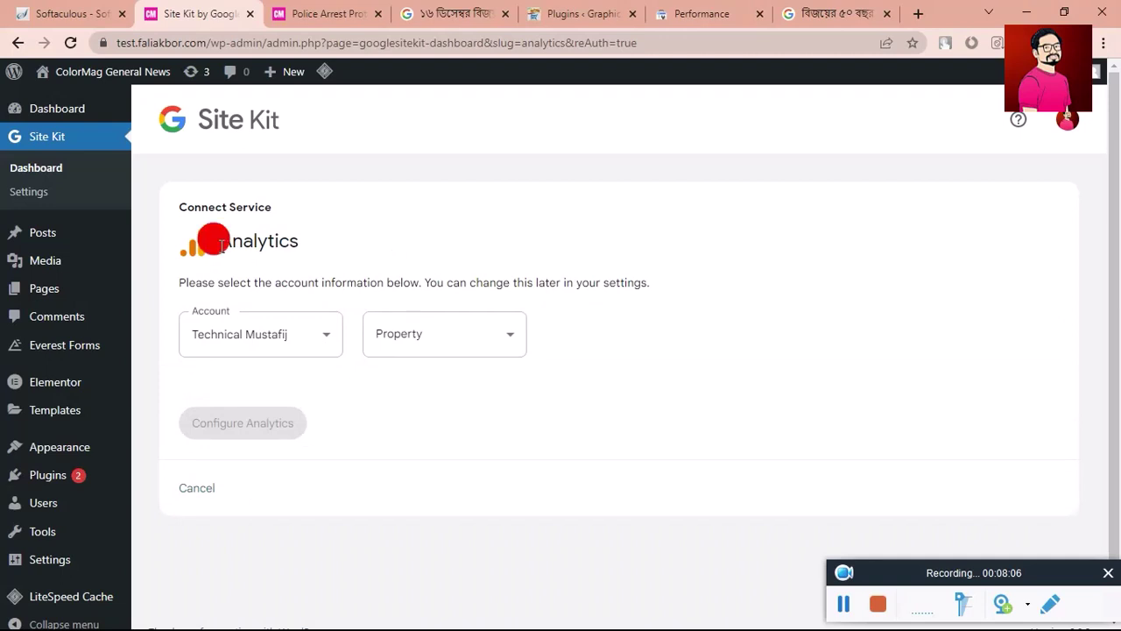
{"action": "double_click", "coordinate": [213, 240]}
{"action": "left_click", "coordinate": [453, 378]}
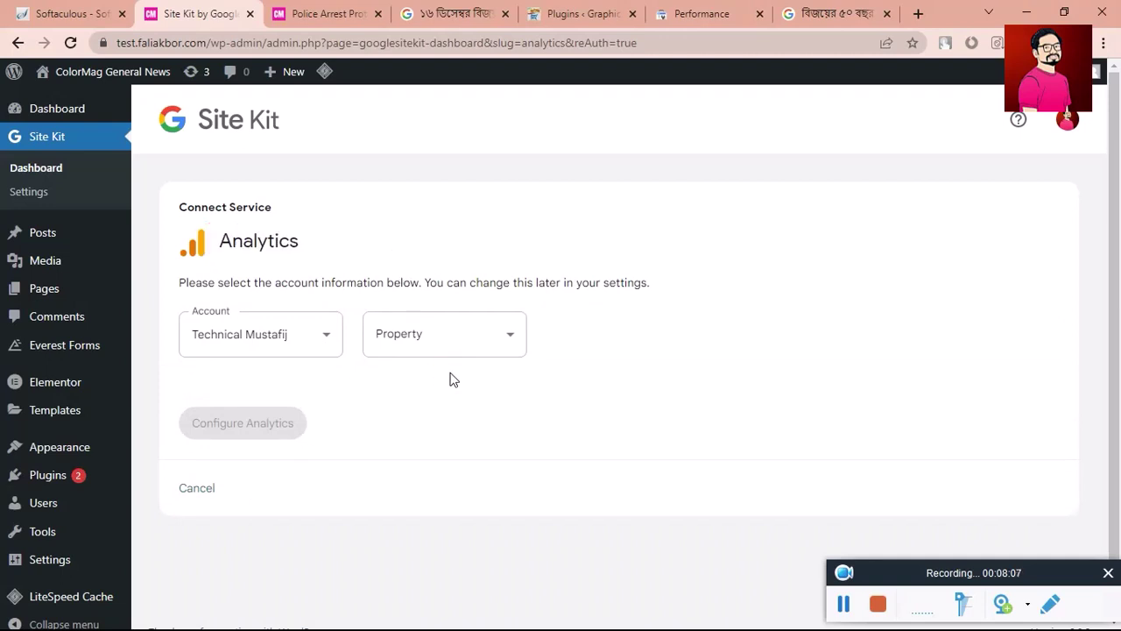
{"action": "left_click", "coordinate": [408, 333]}
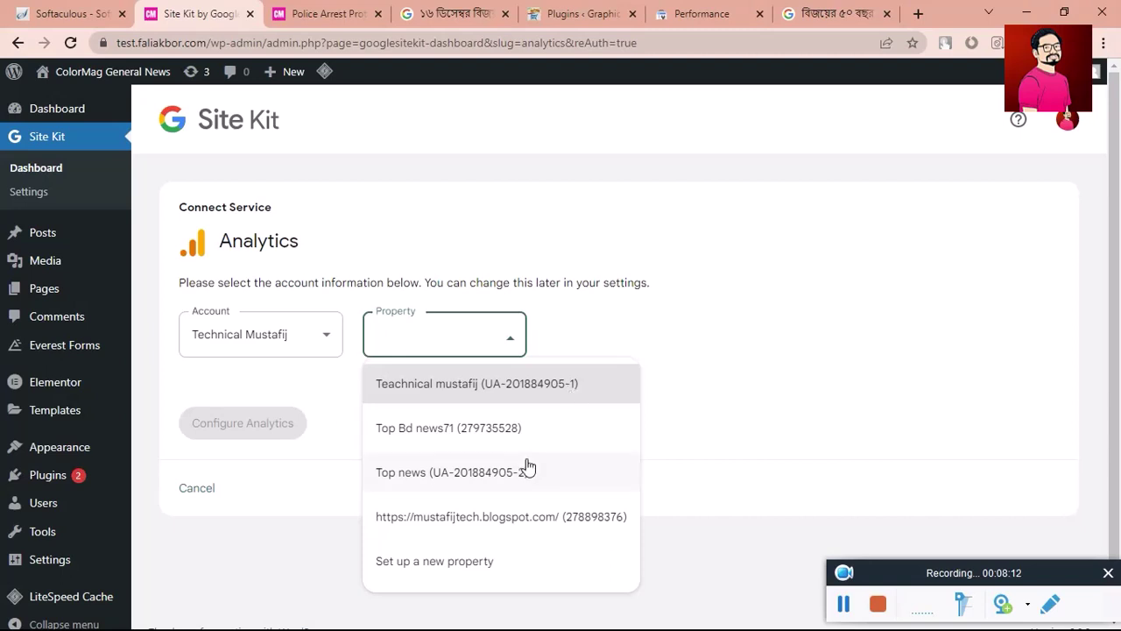
{"action": "left_click", "coordinate": [536, 404]}
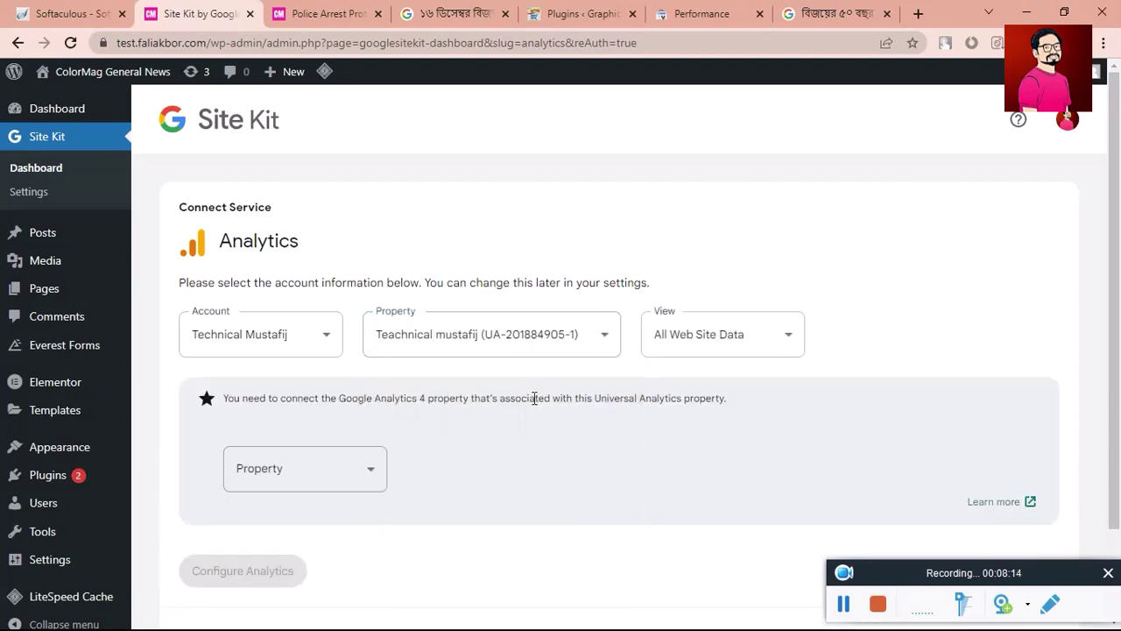
- Check the available views for the Universal Analytics property, keeping All Web Site Data
{"action": "left_click", "coordinate": [745, 330]}
{"action": "left_click", "coordinate": [809, 240]}
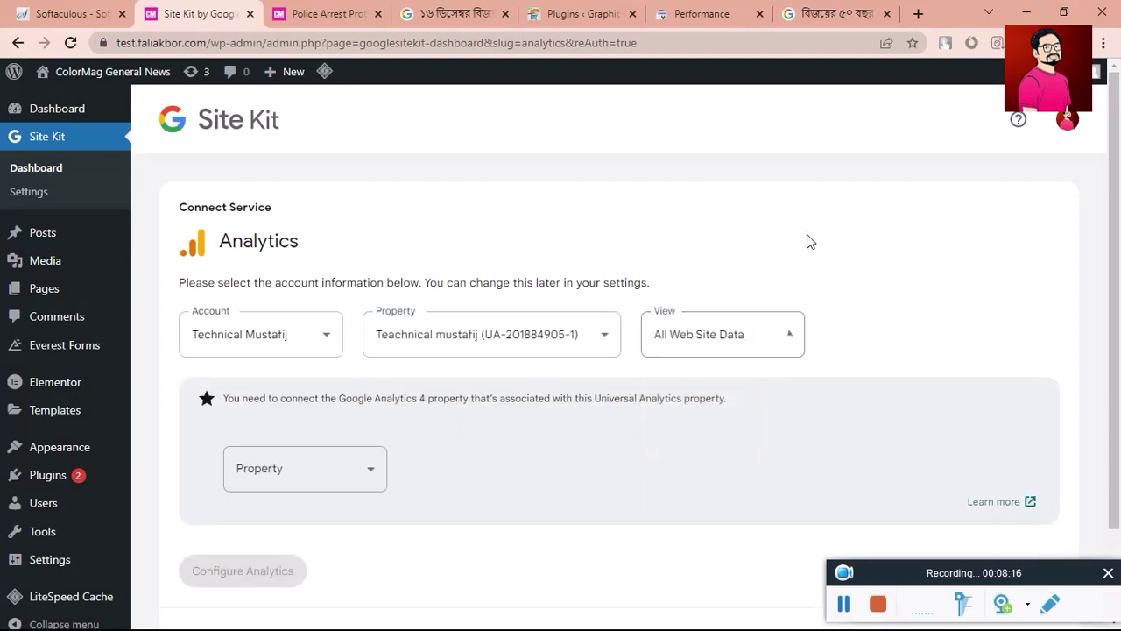
{"action": "left_click_drag", "start_coordinate": [1111, 315], "coordinate": [390, 445]}
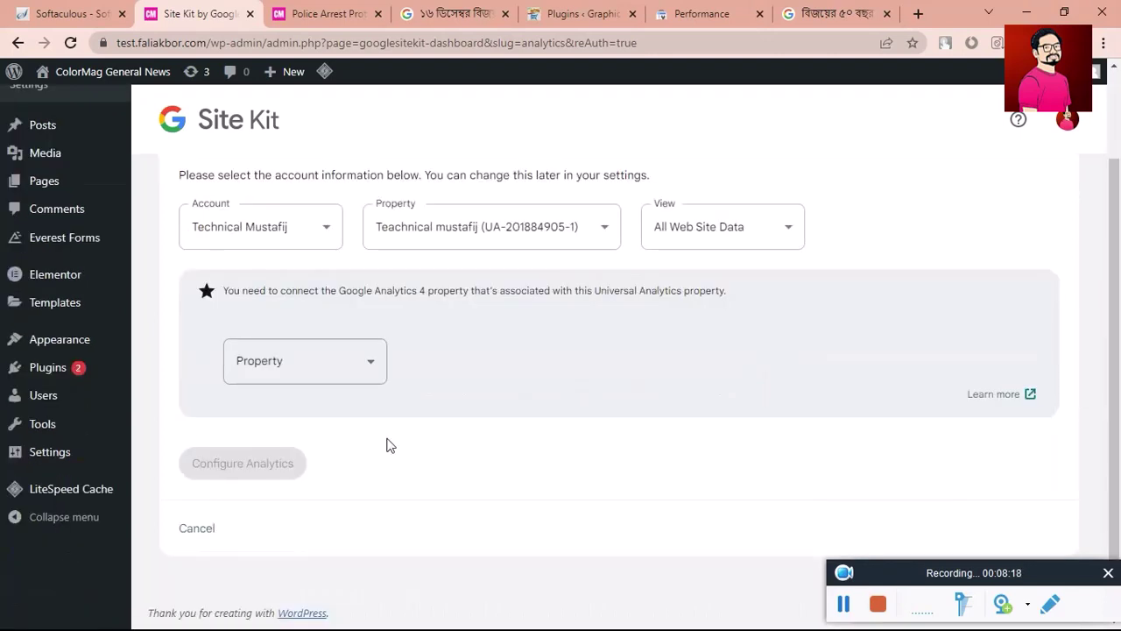
{"action": "left_click", "coordinate": [686, 237]}
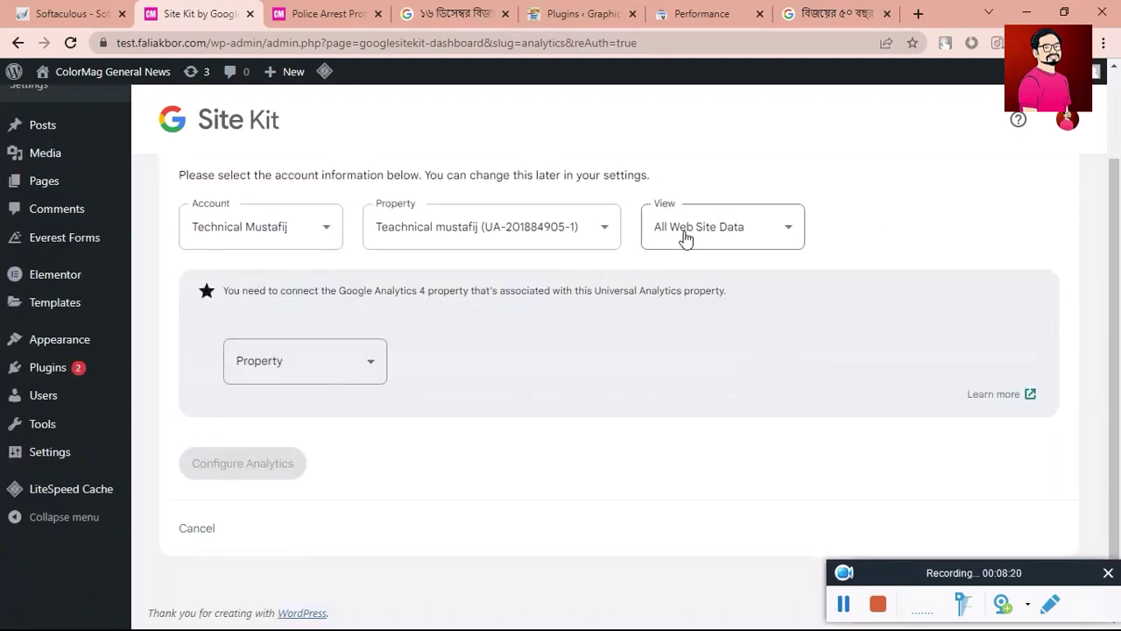
{"action": "left_click", "coordinate": [691, 237]}
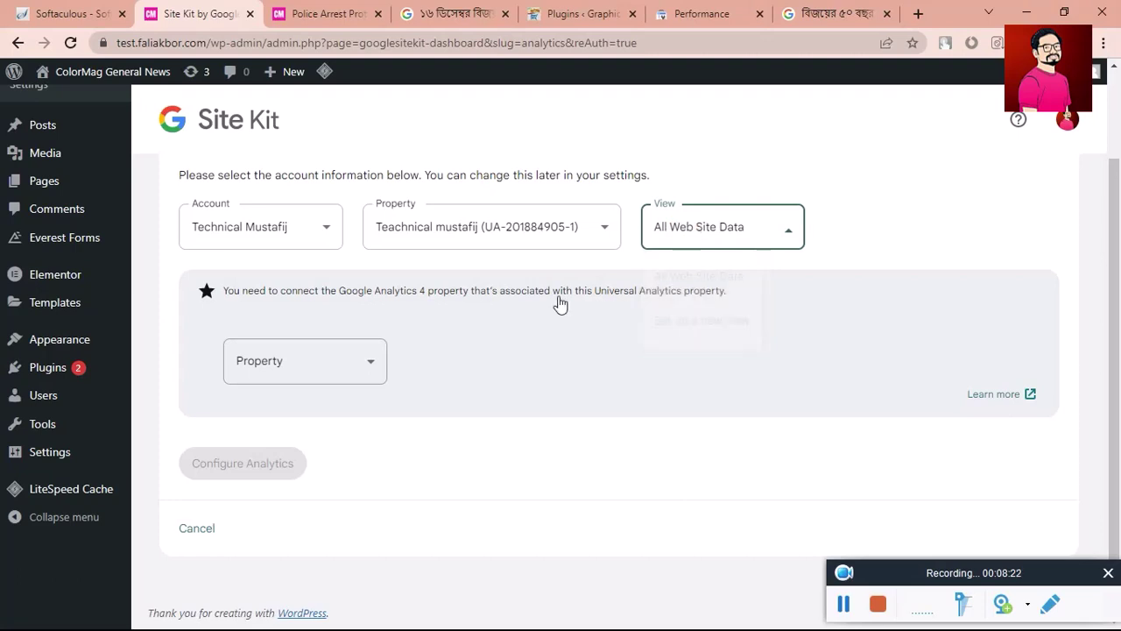
- Choose the existing blogspot.com property as the associated Google Analytics 4 property and submit the Analytics configuration
{"action": "left_click", "coordinate": [280, 386]}
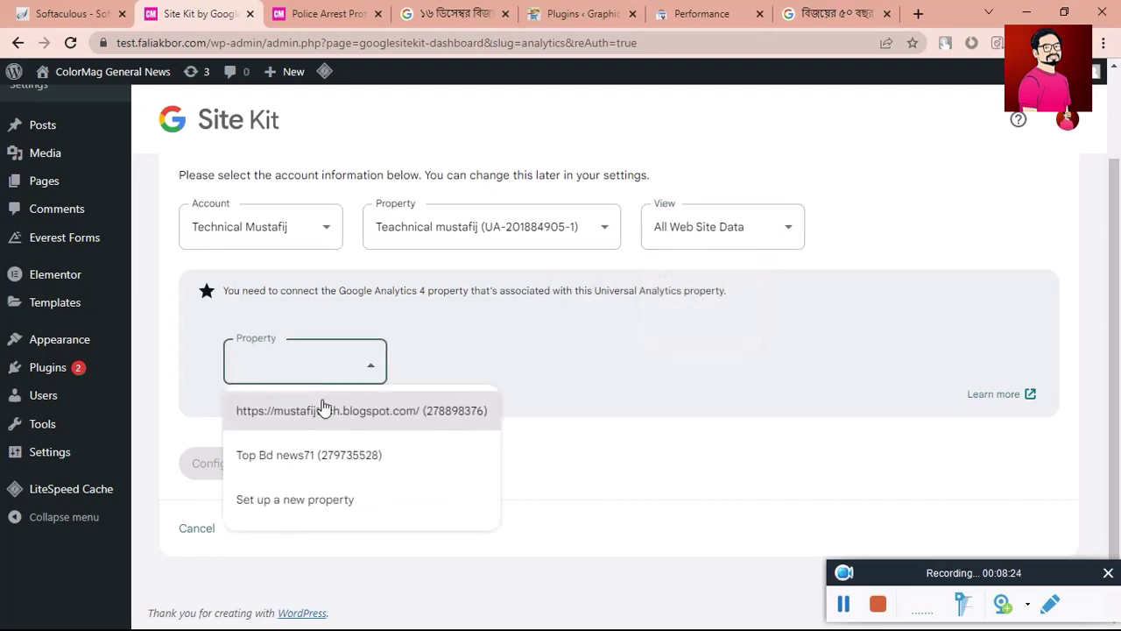
{"action": "left_click", "coordinate": [323, 407]}
{"action": "left_click", "coordinate": [268, 458]}
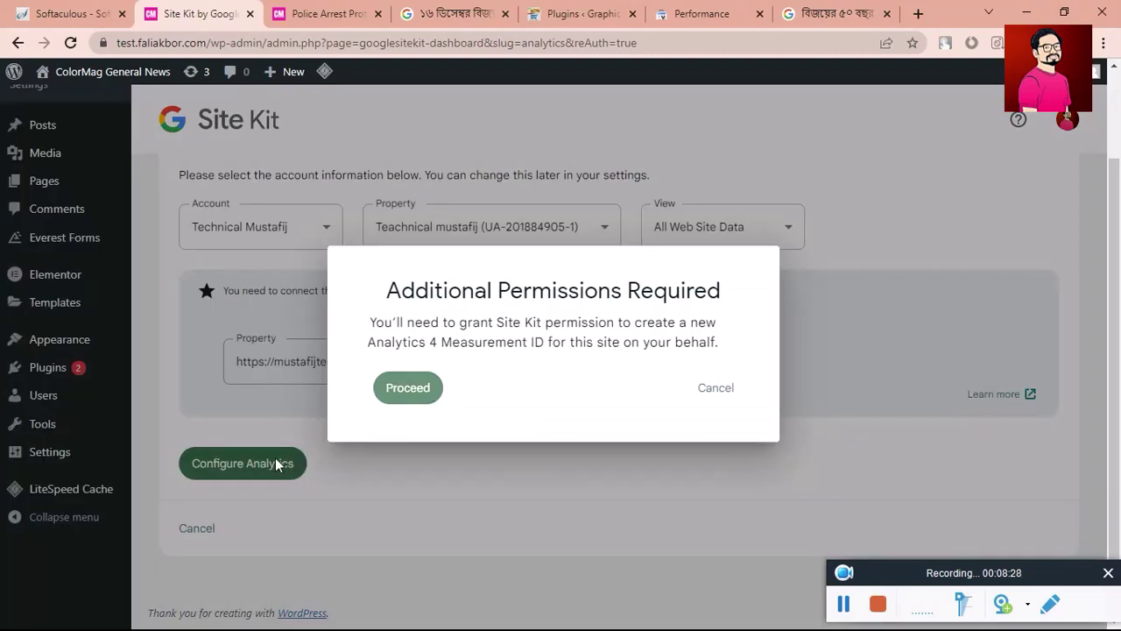
- Proceed with the additional permissions request and choose the existing Google account
{"action": "left_click", "coordinate": [391, 289]}
{"action": "left_click", "coordinate": [399, 401]}
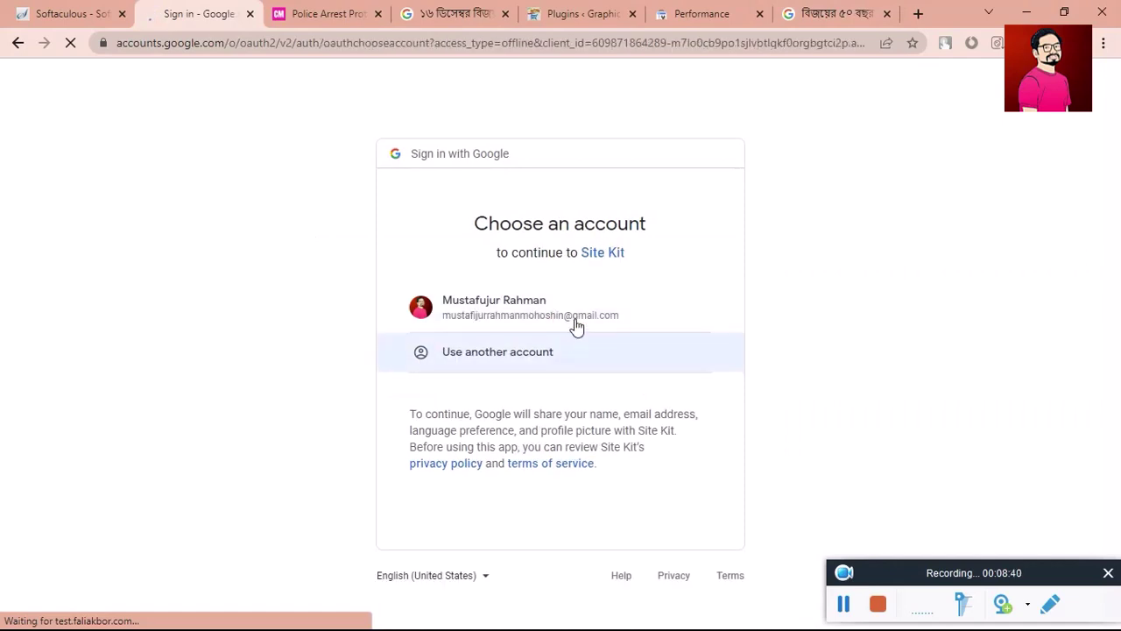
{"action": "left_click", "coordinate": [529, 311]}
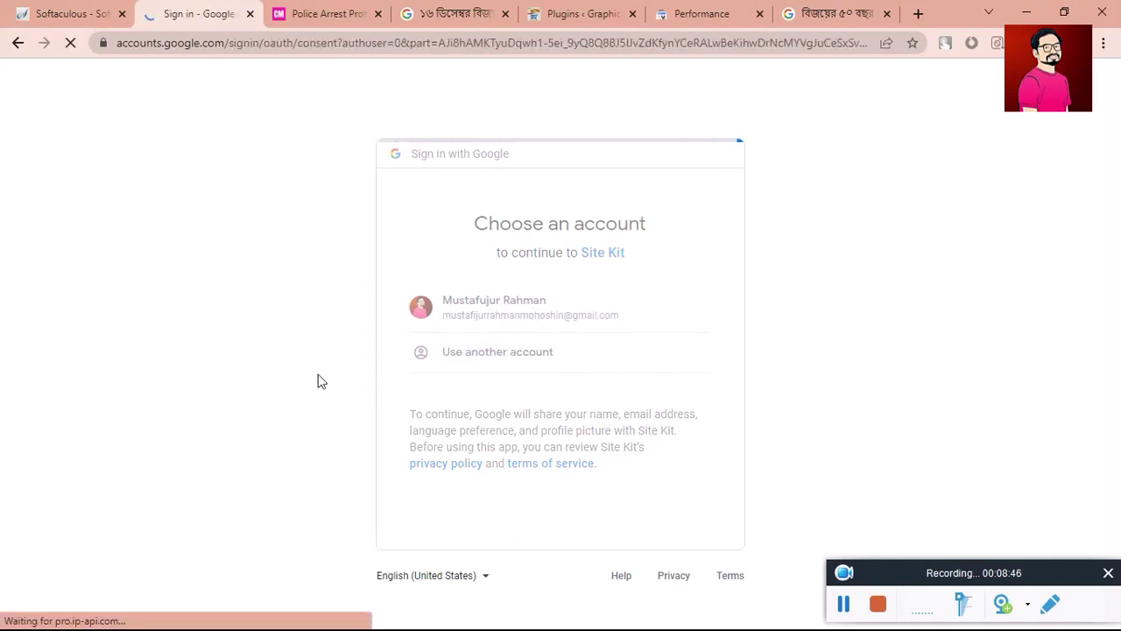
- Grant Site Kit the additional access to edit Google Analytics management entities
{"action": "scroll", "coordinate": [1119, 204], "scroll_direction": "down", "scroll_amount": 2}
{"action": "scroll", "coordinate": [590, 451], "scroll_direction": "up", "scroll_amount": 2}
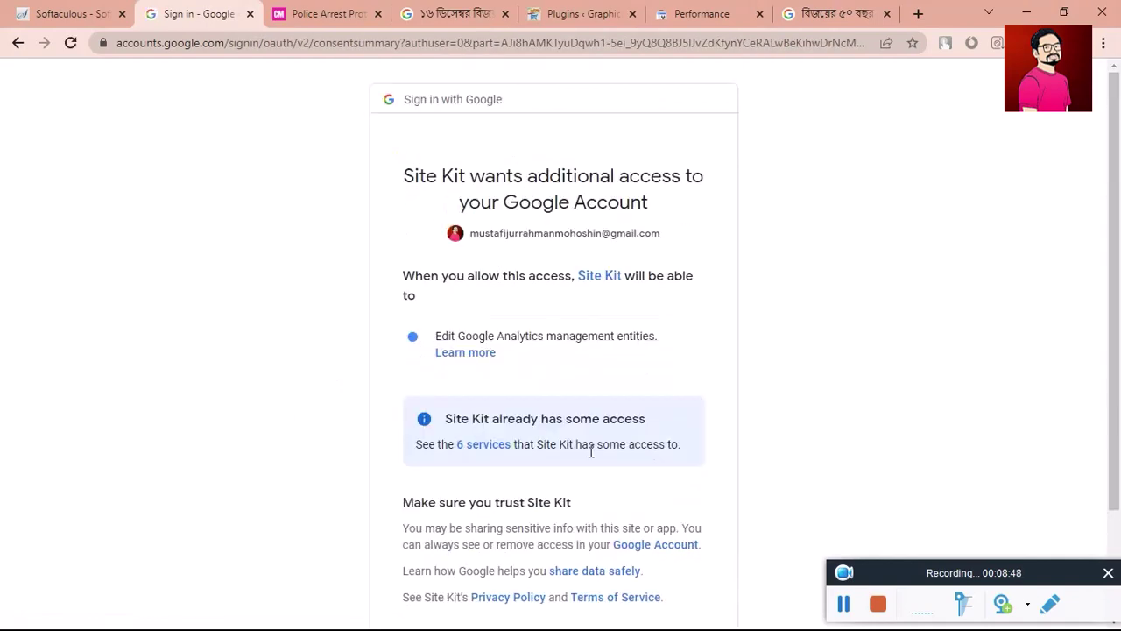
{"action": "scroll", "coordinate": [1102, 538], "scroll_direction": "down", "scroll_amount": 2}
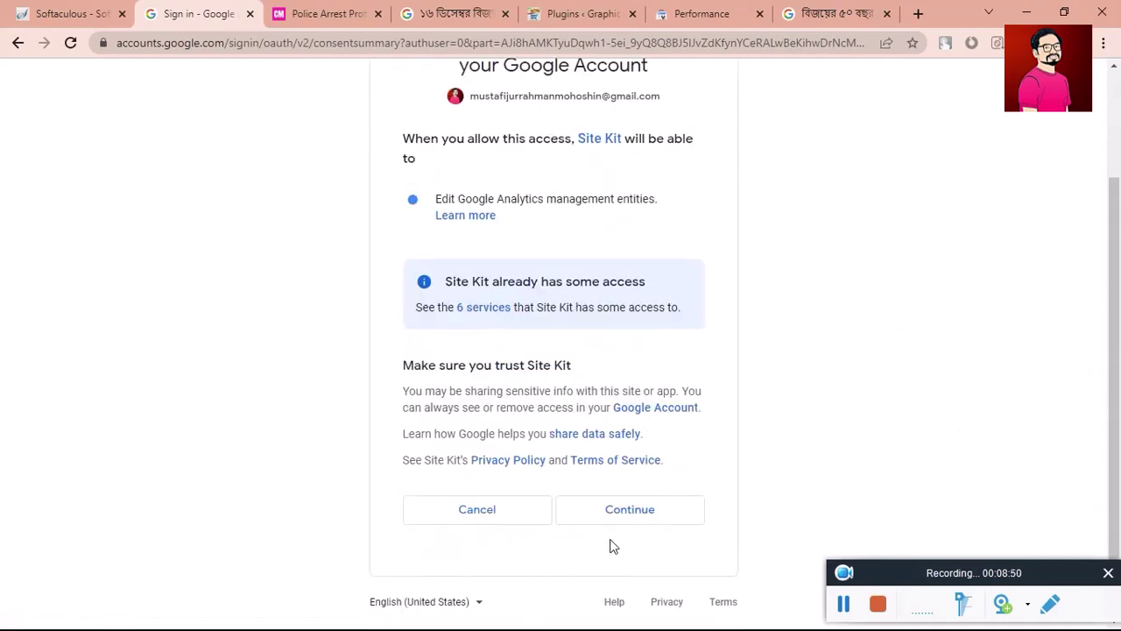
{"action": "left_click", "coordinate": [628, 510]}
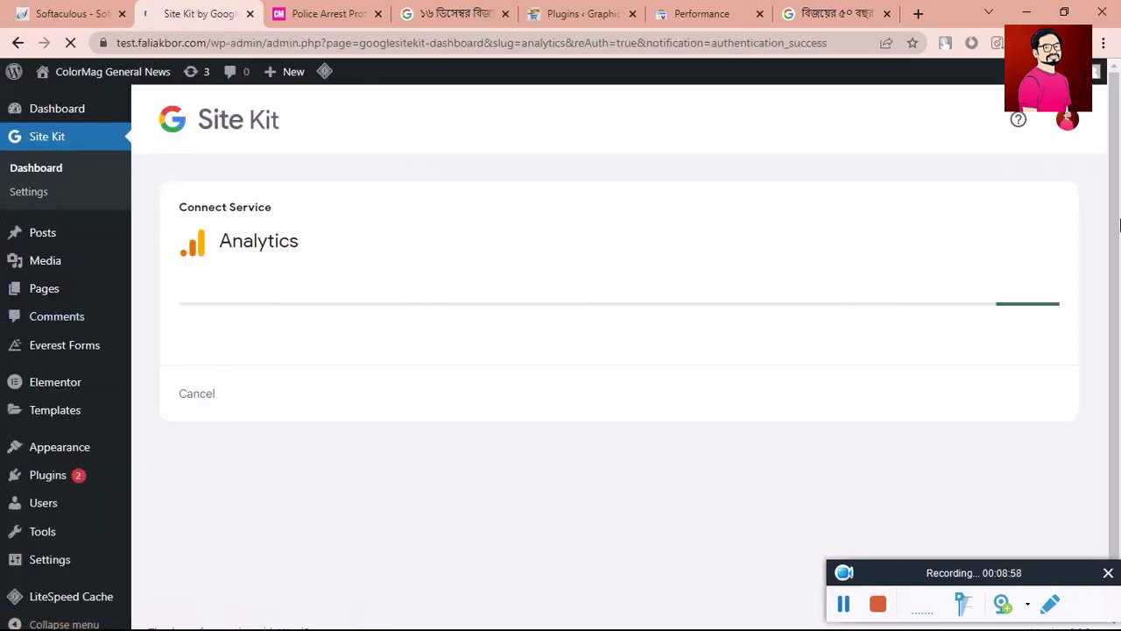
{"action": "scroll", "coordinate": [1097, 488], "scroll_direction": "down", "scroll_amount": 1}
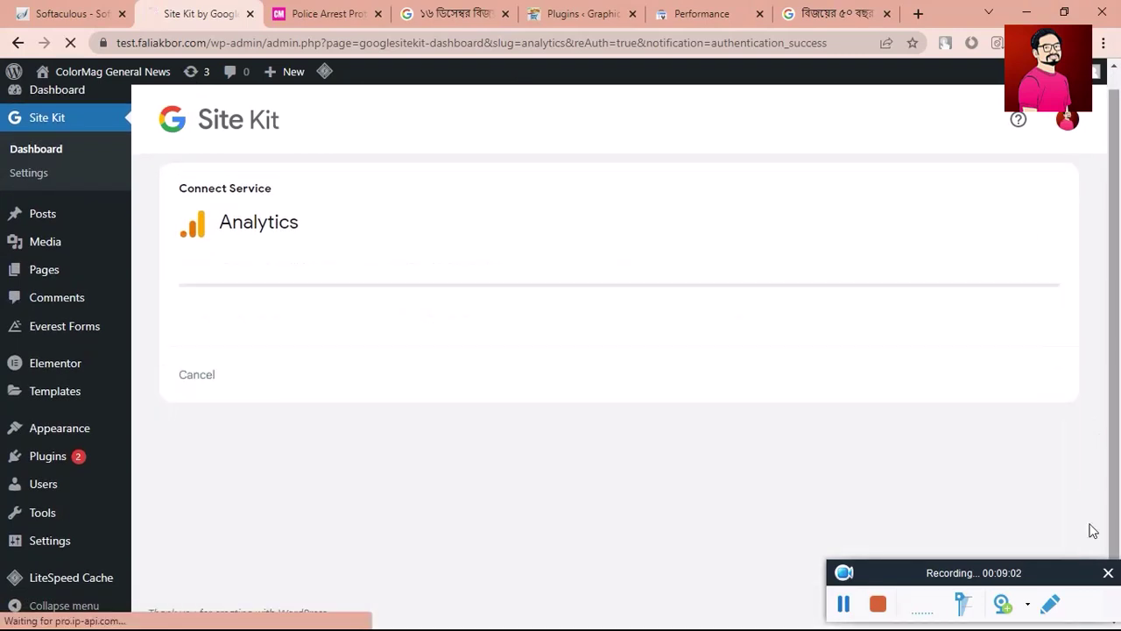
{"action": "left_click", "coordinate": [701, 13]}
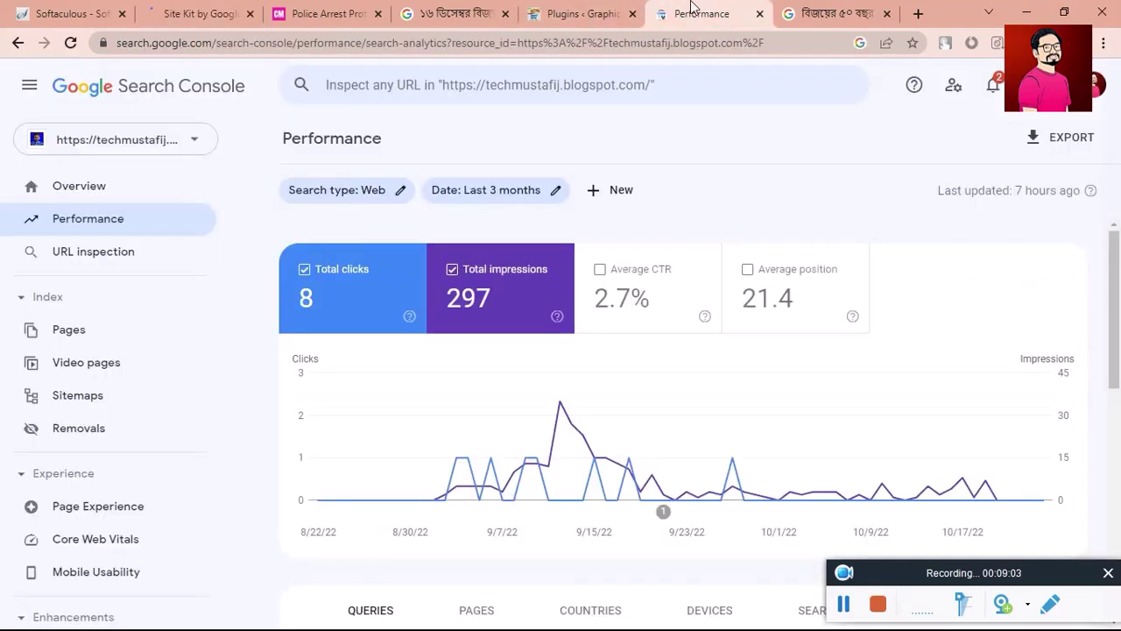
{"action": "left_click", "coordinate": [72, 43]}
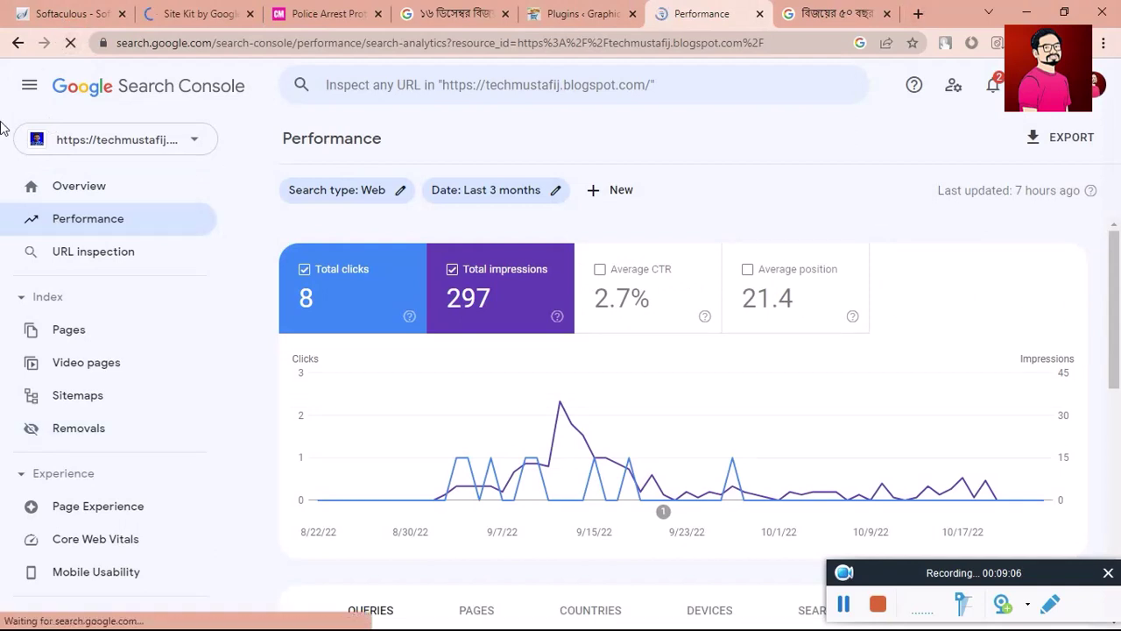
{"action": "left_click", "coordinate": [113, 143]}
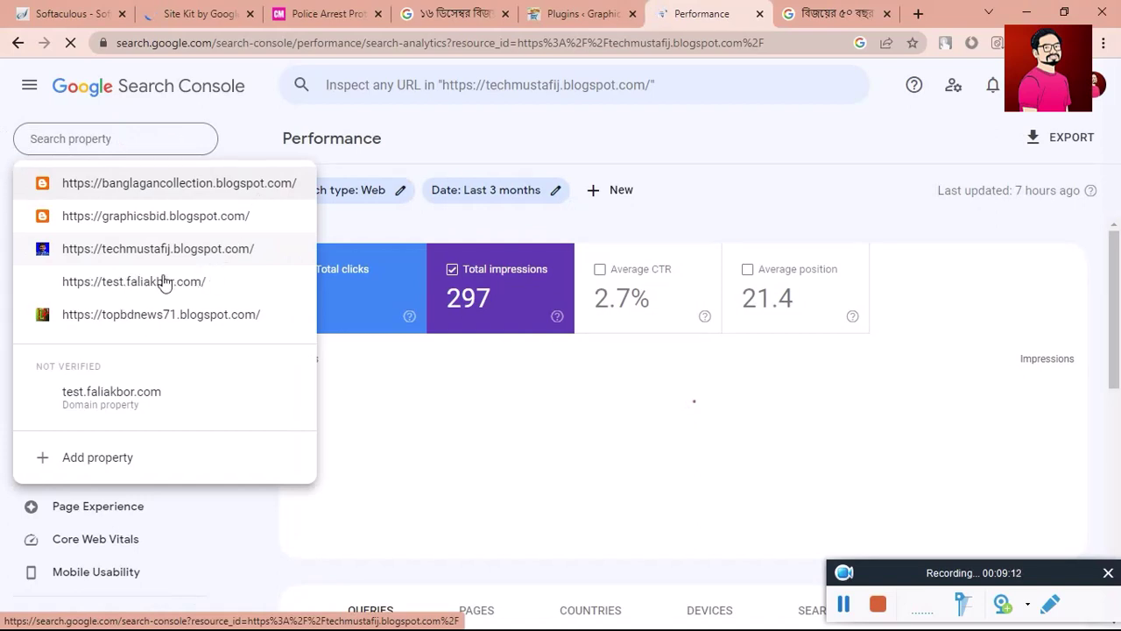
{"action": "left_click", "coordinate": [98, 282]}
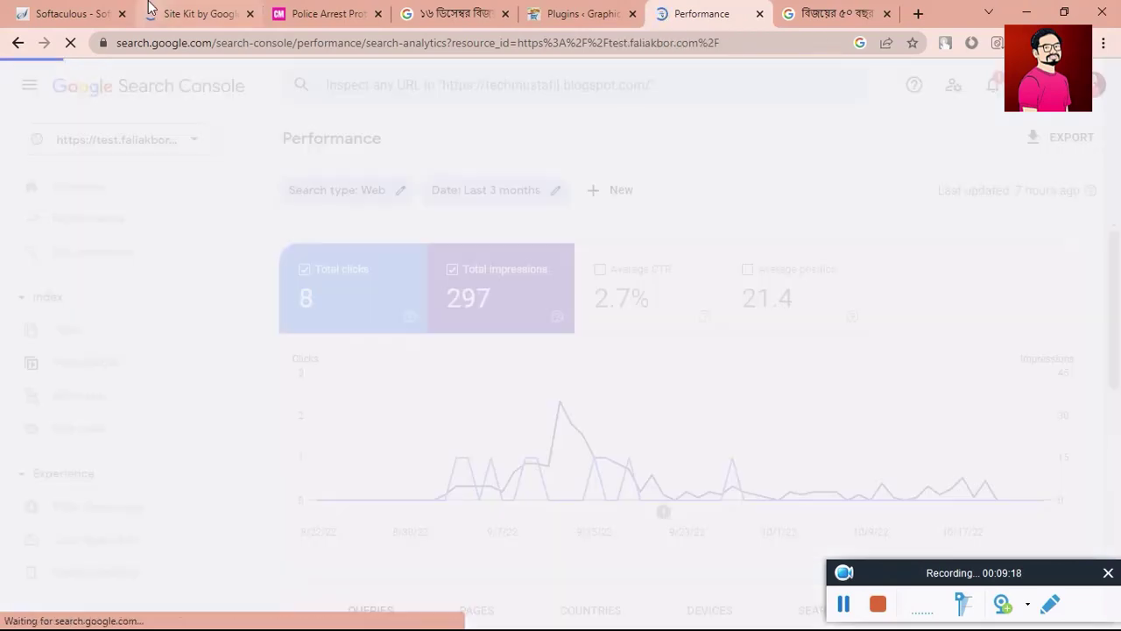
- Return to the Site Kit dashboard in WordPress and look through its traffic overview
{"action": "left_click", "coordinate": [180, 12]}
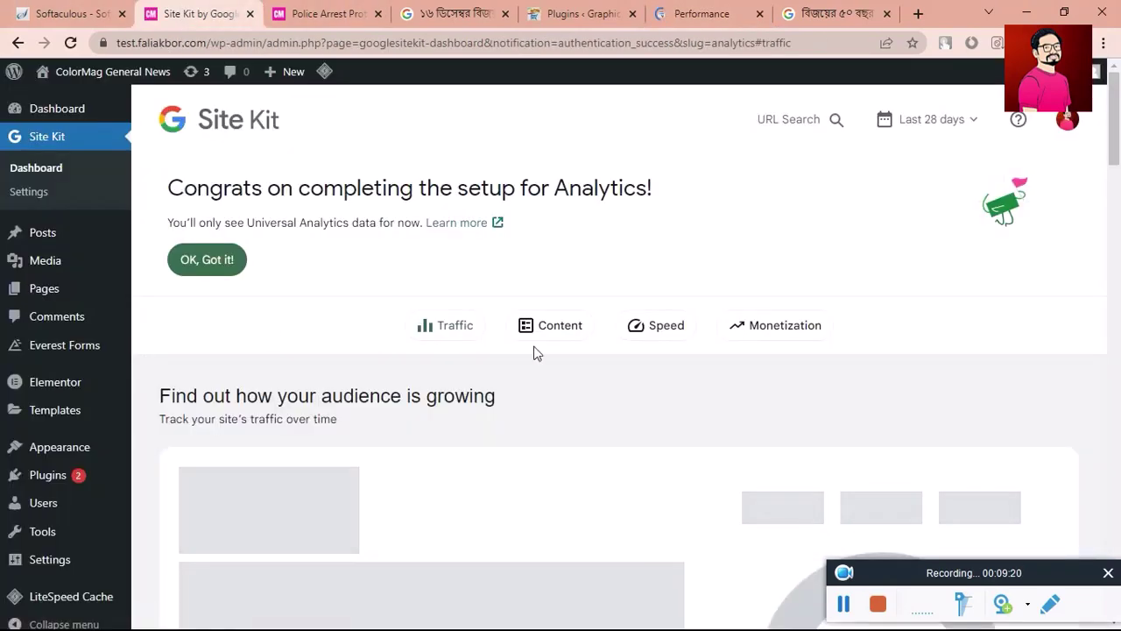
{"action": "left_click_drag", "start_coordinate": [1118, 144], "coordinate": [1113, 527]}
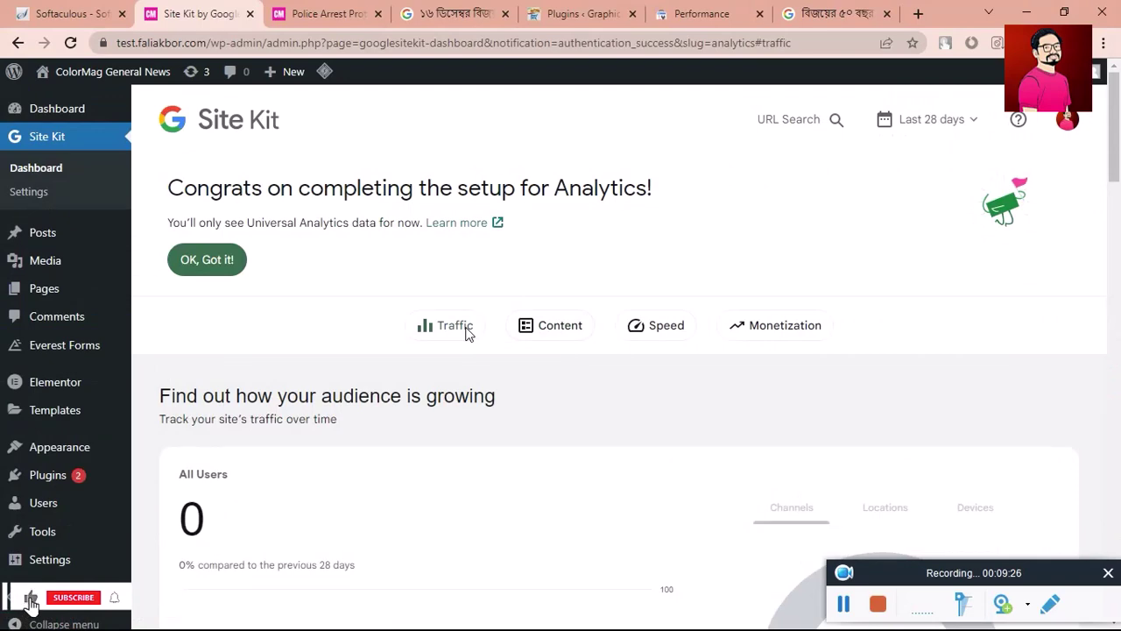
- Review the Content and Speed sections of the Site Kit dashboard, including the PageSpeed Insights area
{"action": "left_click", "coordinate": [540, 328]}
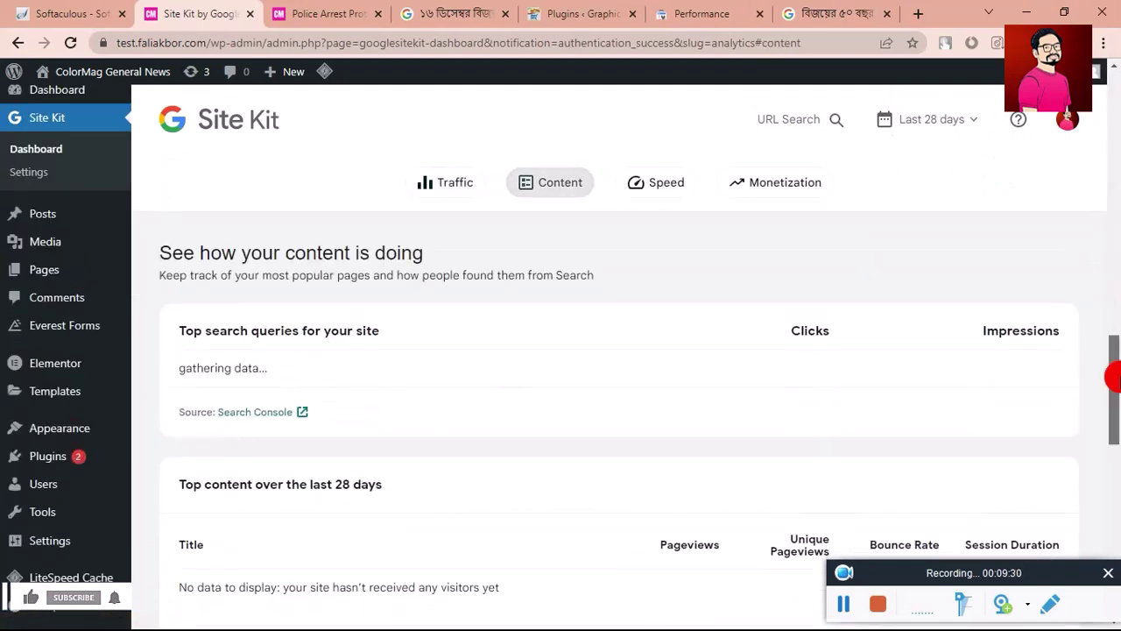
{"action": "left_click_drag", "start_coordinate": [1113, 376], "coordinate": [1113, 389]}
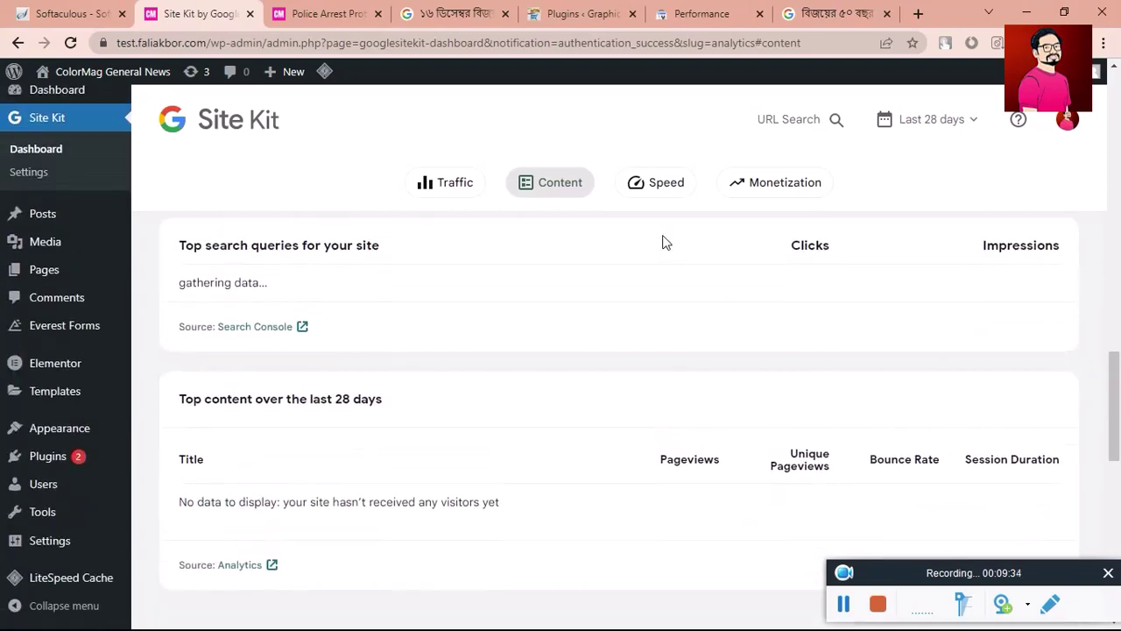
{"action": "left_click", "coordinate": [666, 195]}
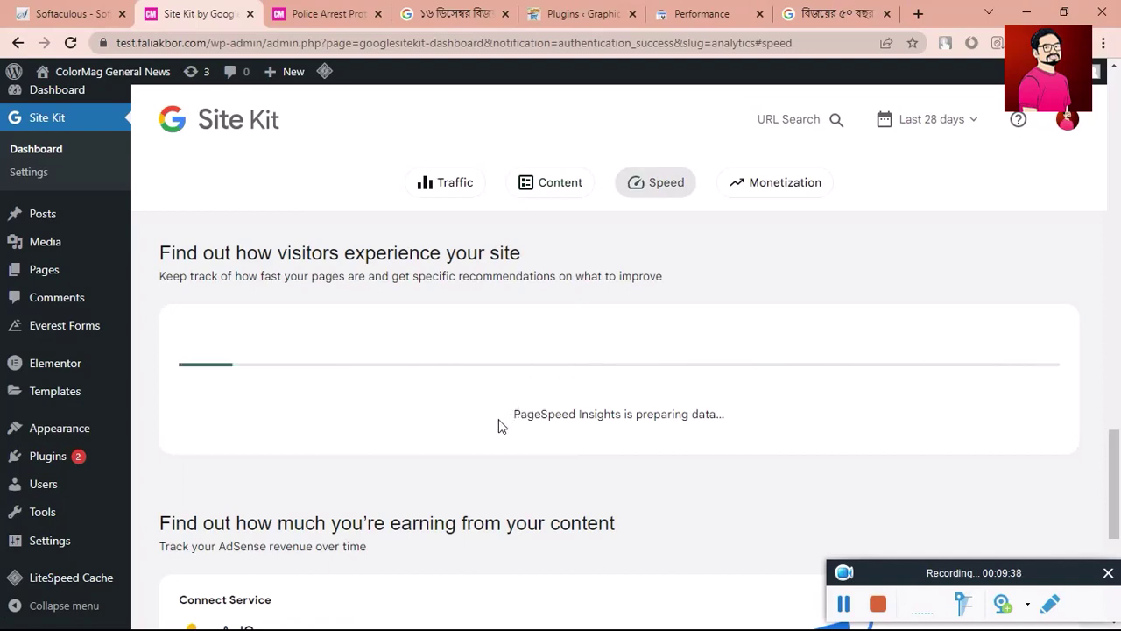
{"action": "left_click_drag", "start_coordinate": [500, 425], "coordinate": [804, 412]}
{"action": "left_click", "coordinate": [804, 412]}
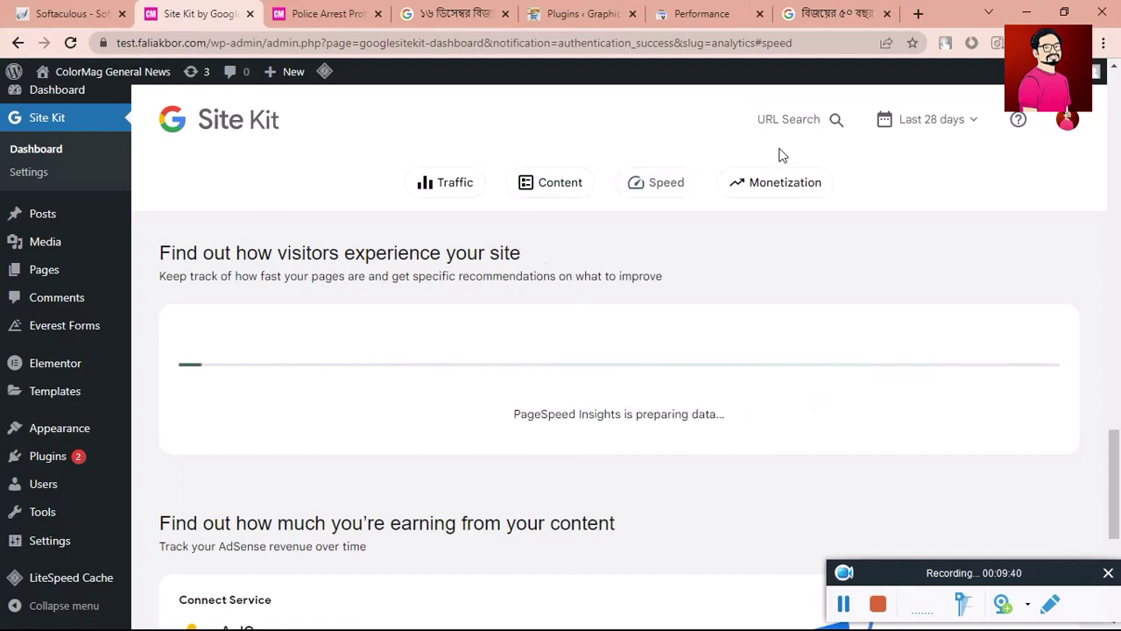
- Examine the AdSense offer in the Monetization section and go back to the traffic overview at the start of the dashboard
{"action": "left_click", "coordinate": [777, 184]}
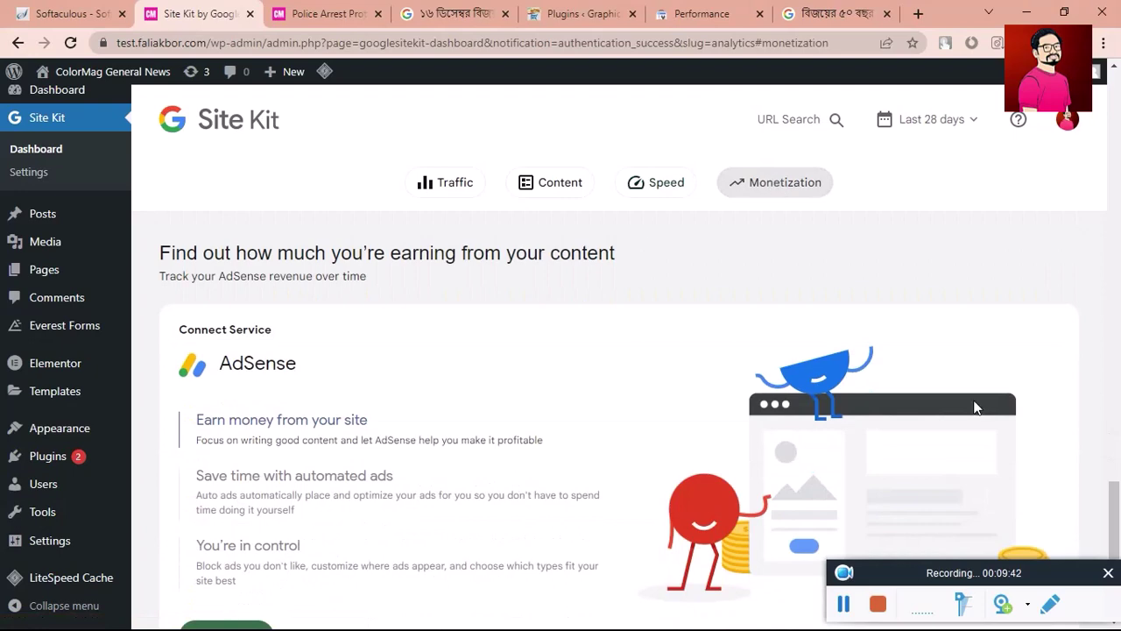
{"action": "mouse_move", "coordinate": [1118, 533]}
{"action": "left_mouse_down"}
{"action": "mouse_move", "coordinate": [1113, 522]}
{"action": "mouse_move", "coordinate": [1114, 550]}
{"action": "left_mouse_up"}
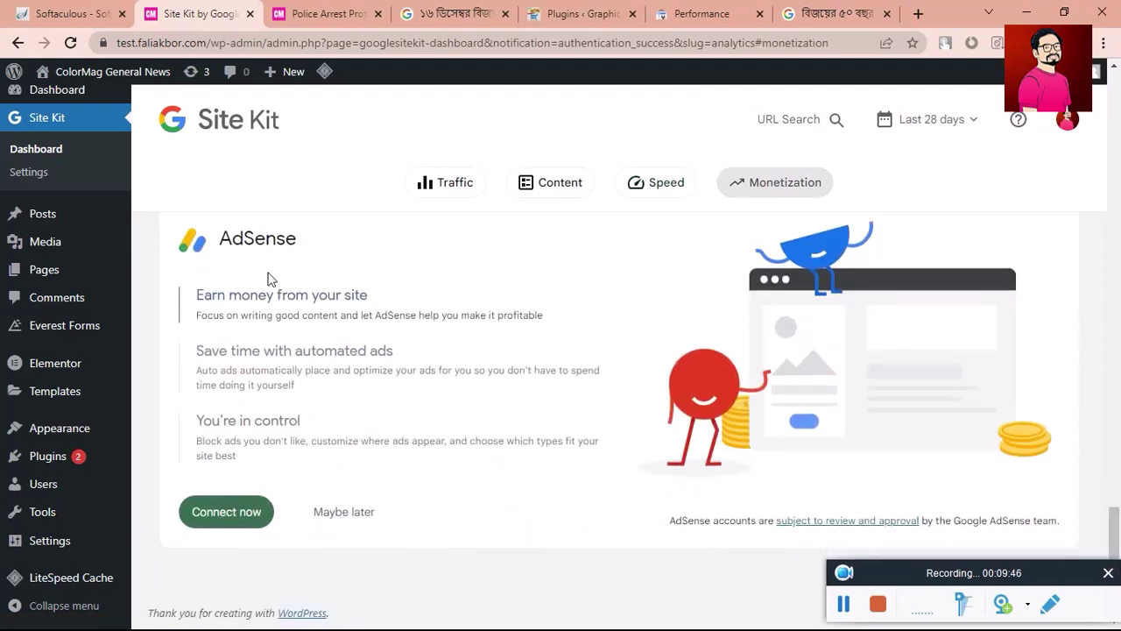
{"action": "left_click_drag", "start_coordinate": [195, 294], "coordinate": [463, 293]}
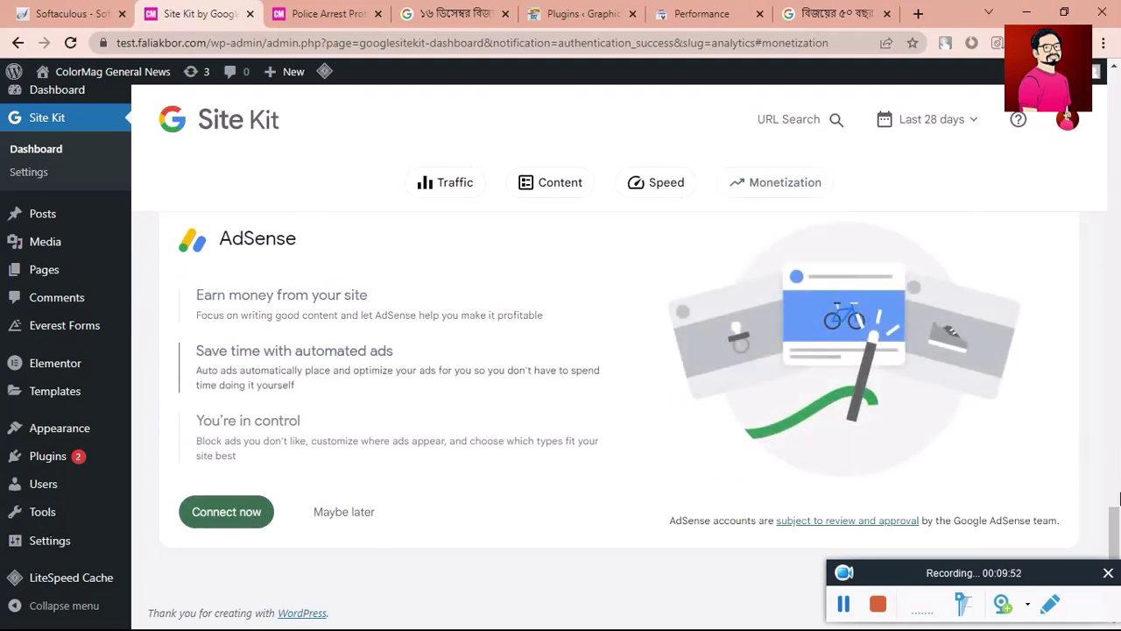
{"action": "left_click_drag", "start_coordinate": [1113, 517], "coordinate": [1114, 267]}
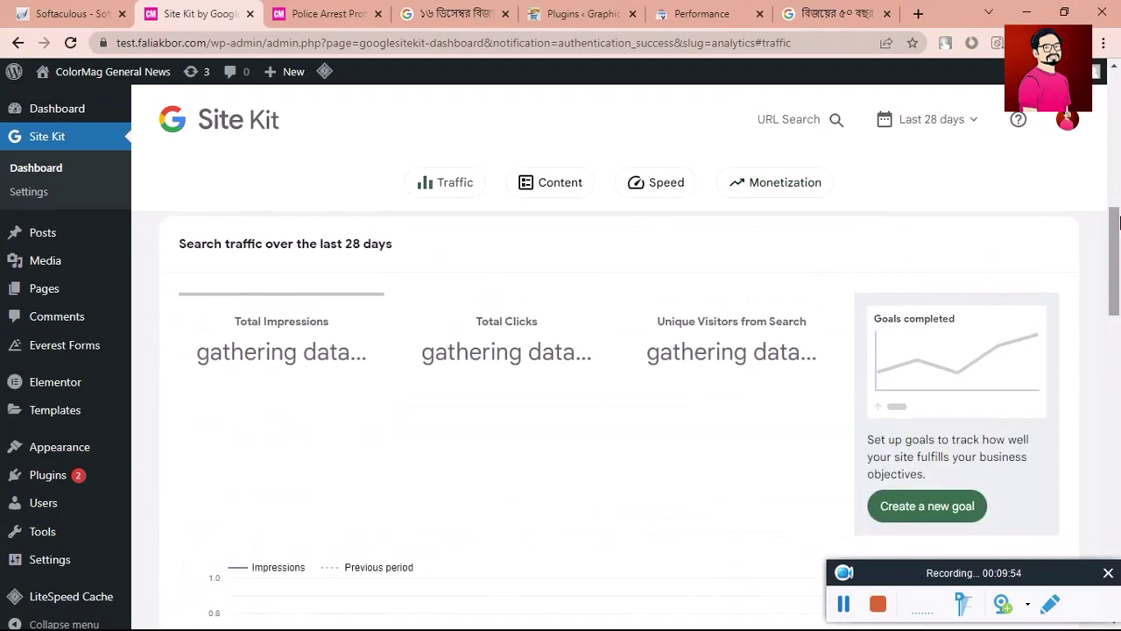
{"action": "scroll", "coordinate": [1095, 245], "scroll_direction": "down", "scroll_amount": 5}
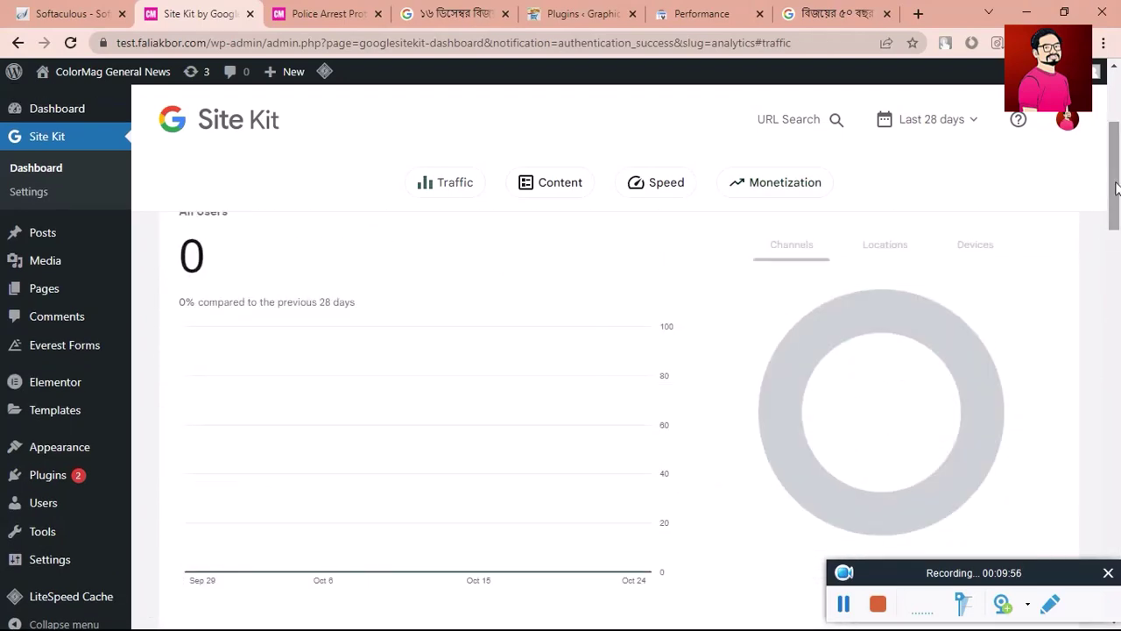
{"action": "scroll", "coordinate": [1086, 435], "scroll_direction": "down", "scroll_amount": 5}
{"action": "scroll", "coordinate": [396, 307], "scroll_direction": "up", "scroll_amount": 10}
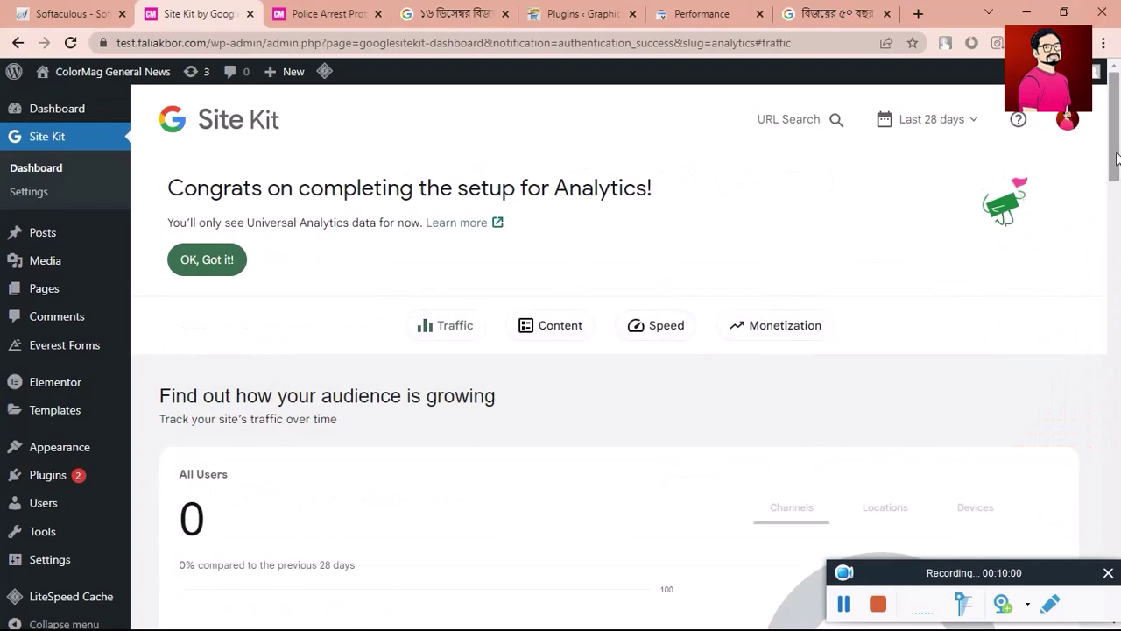
{"action": "left_click_drag", "start_coordinate": [1118, 159], "coordinate": [1114, 132]}
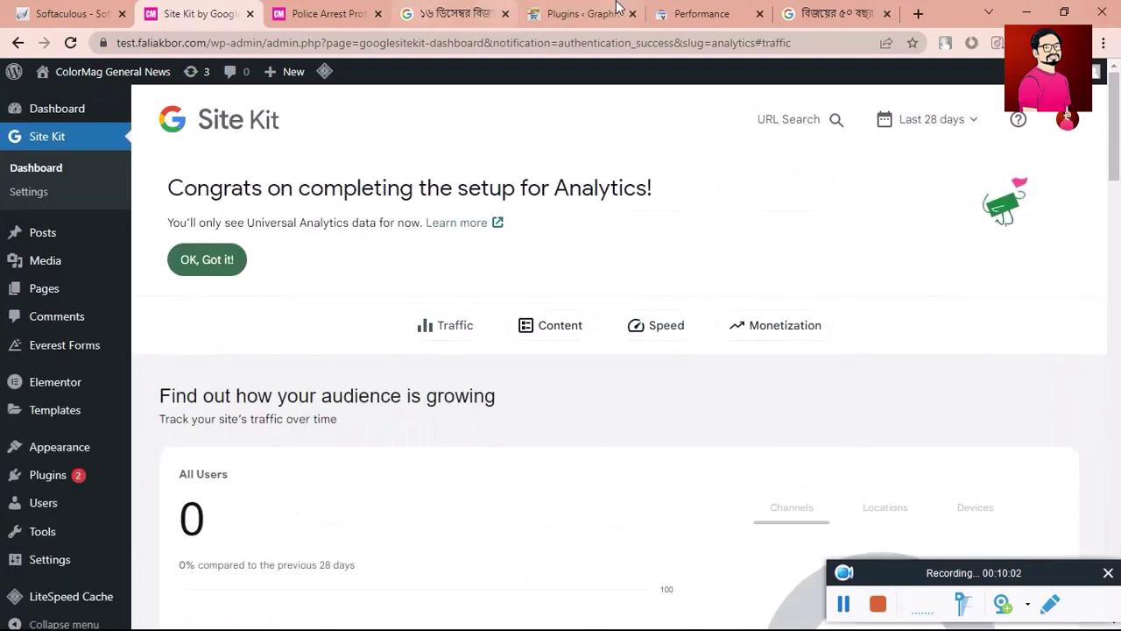
{"action": "left_click", "coordinate": [736, 8]}
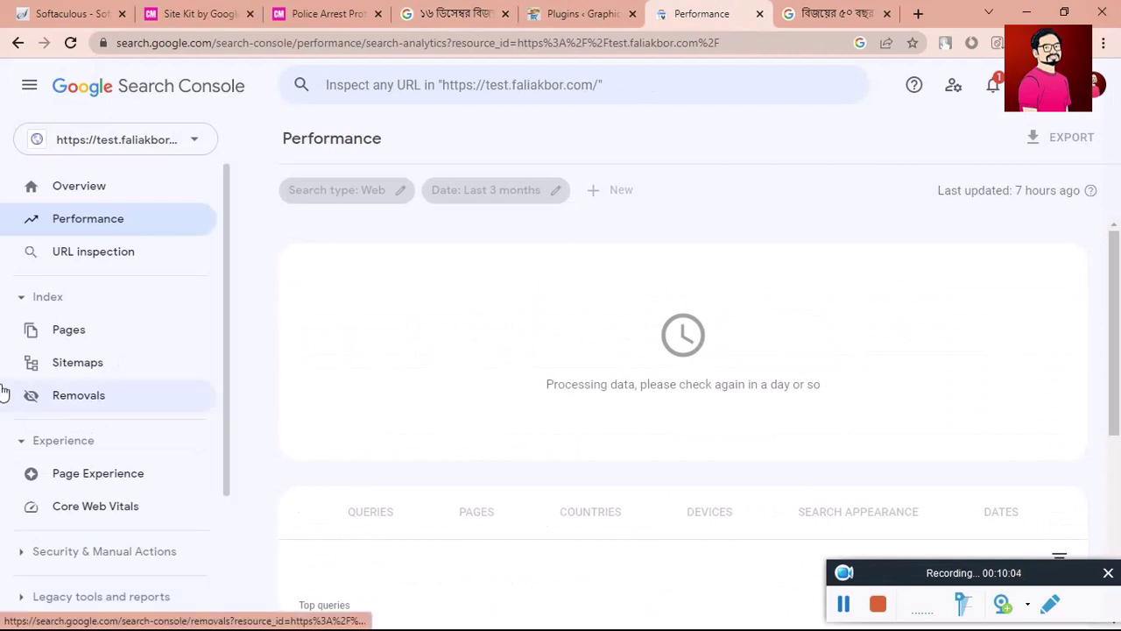
{"action": "left_click", "coordinate": [111, 371]}
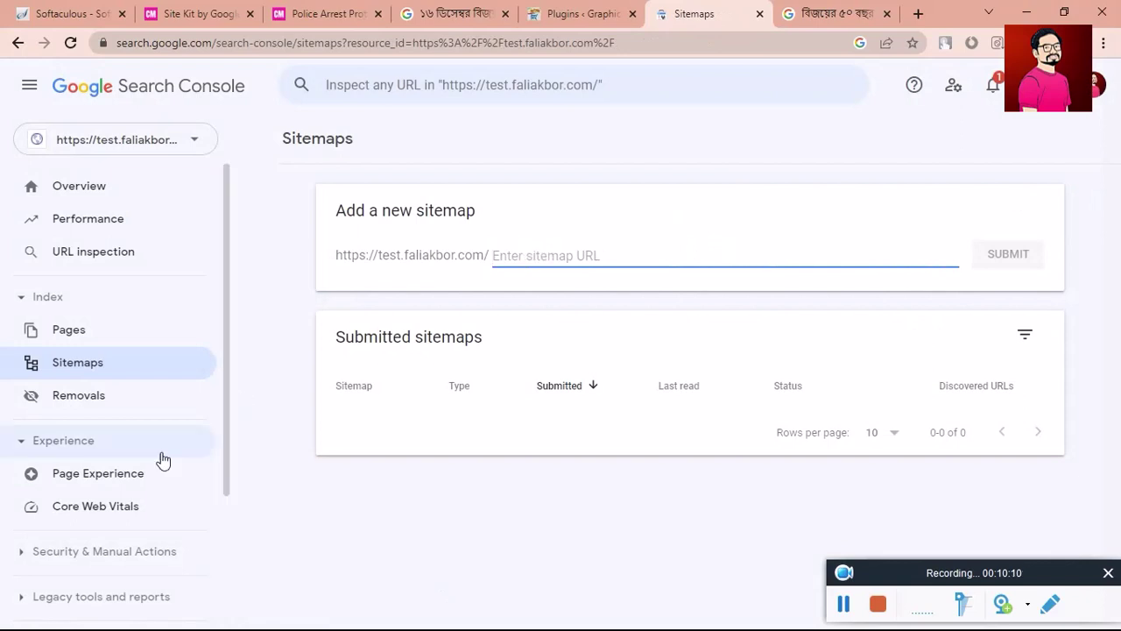
{"action": "left_click", "coordinate": [230, 274]}
{"action": "left_click_drag", "start_coordinate": [230, 275], "coordinate": [245, 163]}
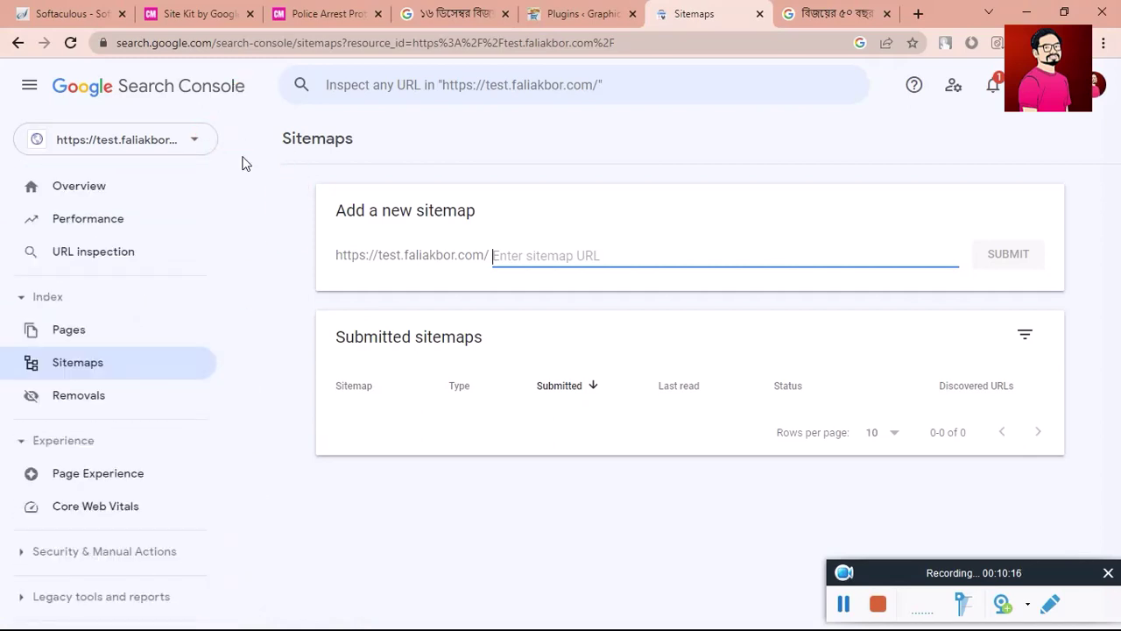
{"action": "left_click", "coordinate": [579, 252]}
{"action": "left_click", "coordinate": [558, 263]}
{"action": "left_click", "coordinate": [475, 257]}
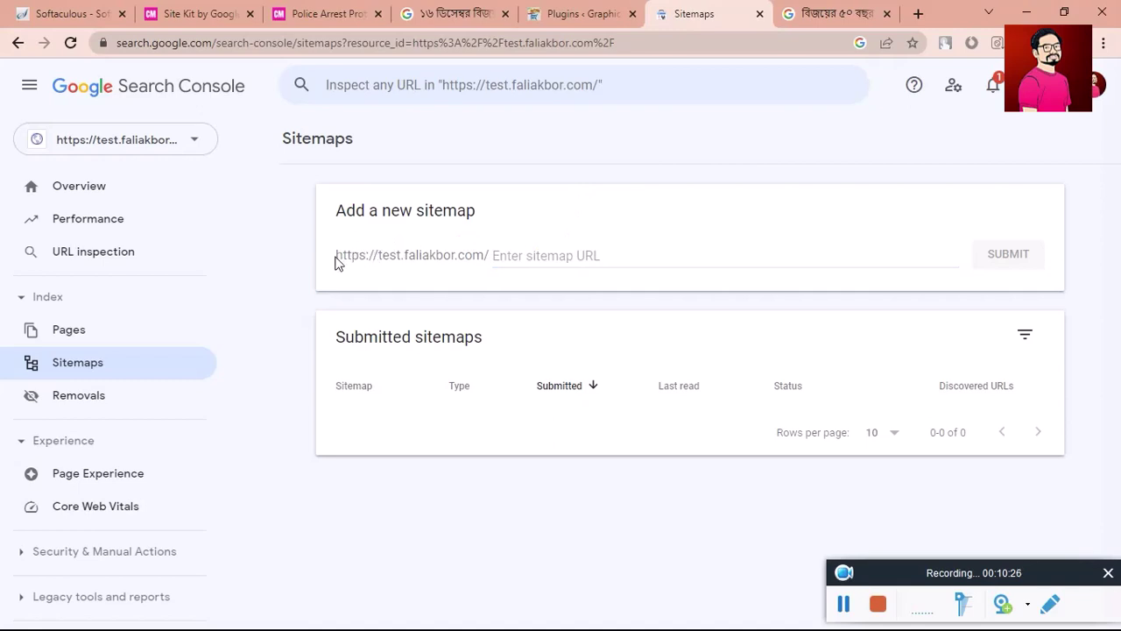
{"action": "left_click_drag", "start_coordinate": [337, 257], "coordinate": [546, 246]}
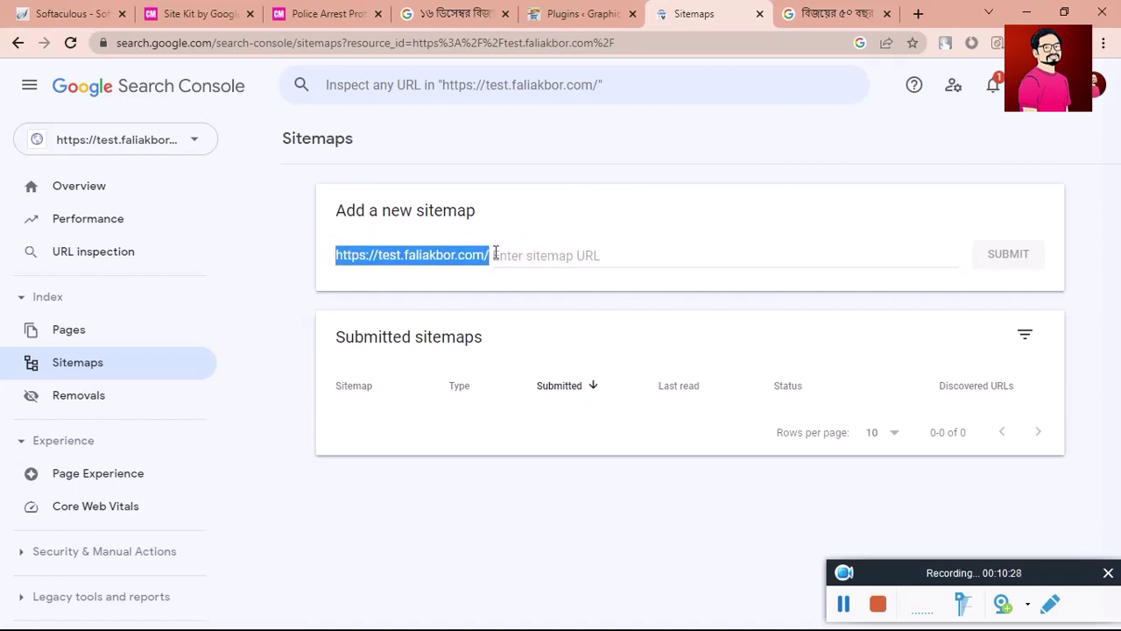
{"action": "left_click", "coordinate": [480, 253]}
{"action": "left_click", "coordinate": [542, 239]}
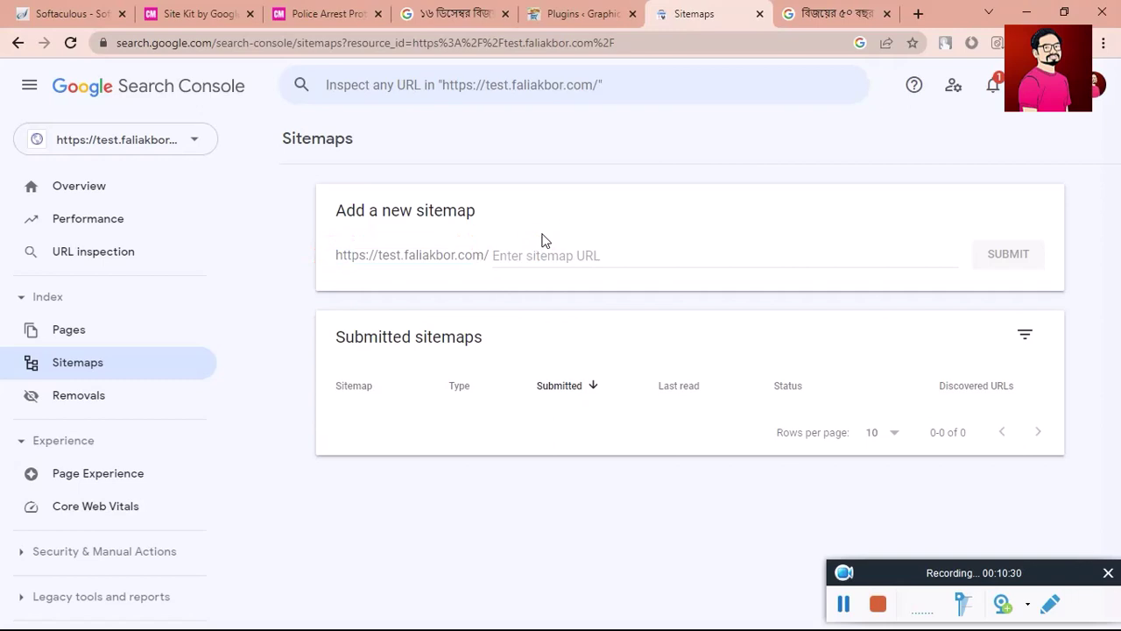
{"action": "left_click", "coordinate": [544, 254]}
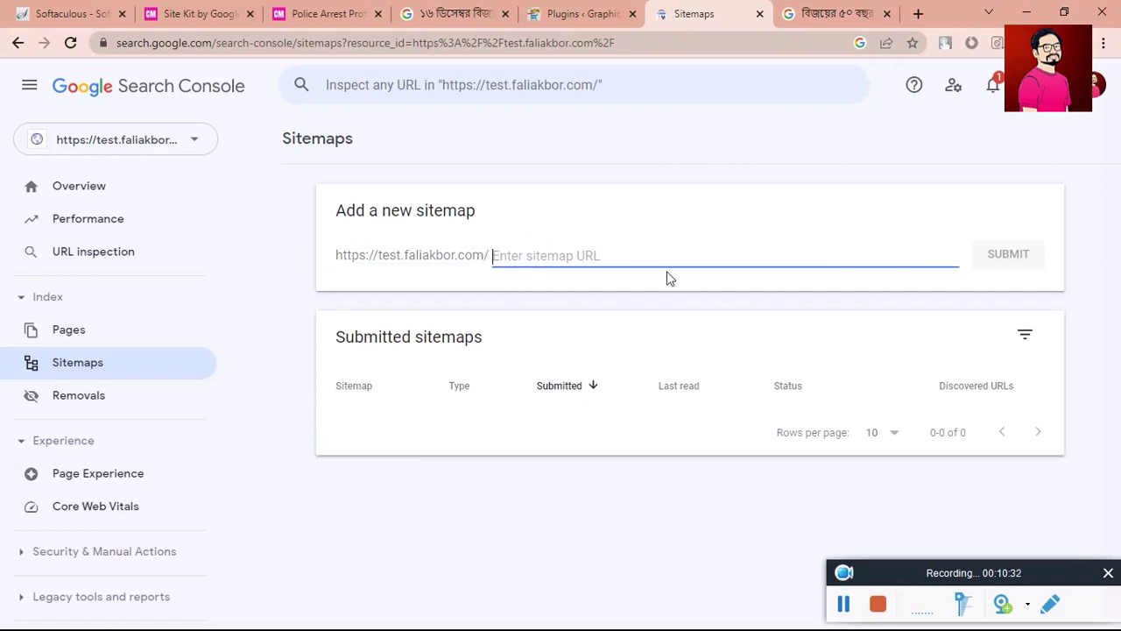
{"action": "left_click", "coordinate": [519, 253]}
{"action": "left_click", "coordinate": [131, 130]}
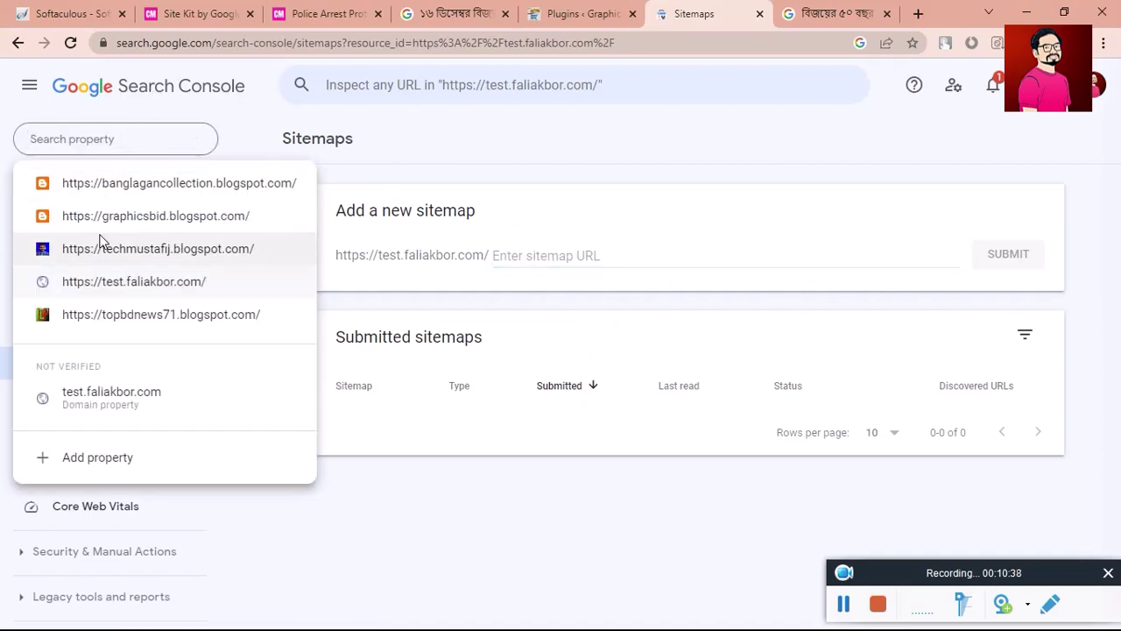
{"action": "left_click", "coordinate": [99, 224]}
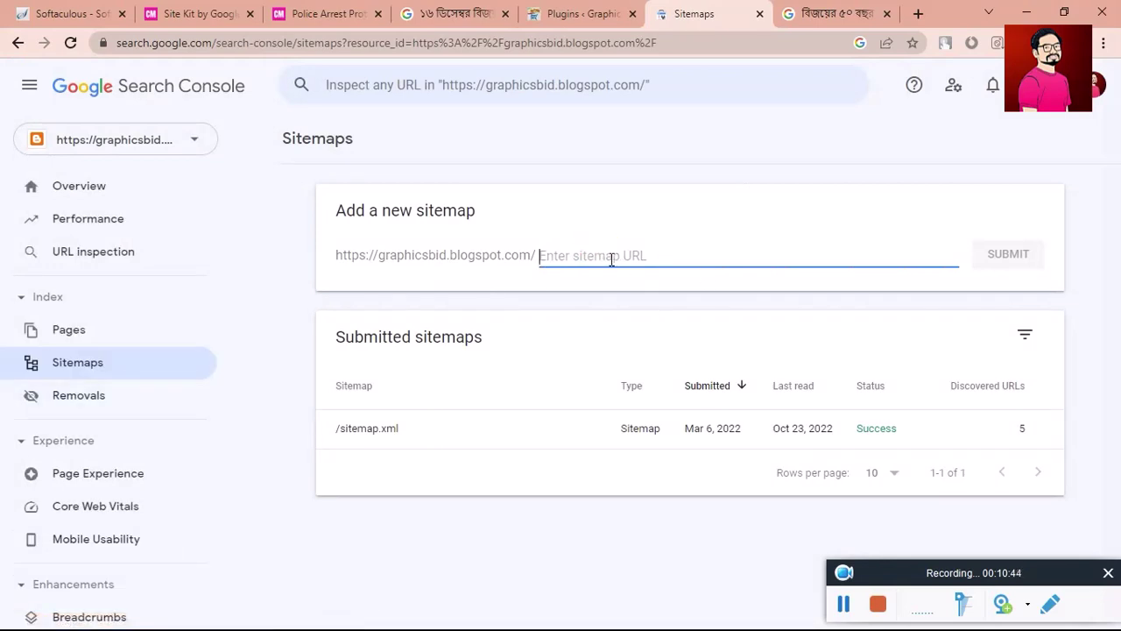
{"action": "left_click", "coordinate": [182, 140]}
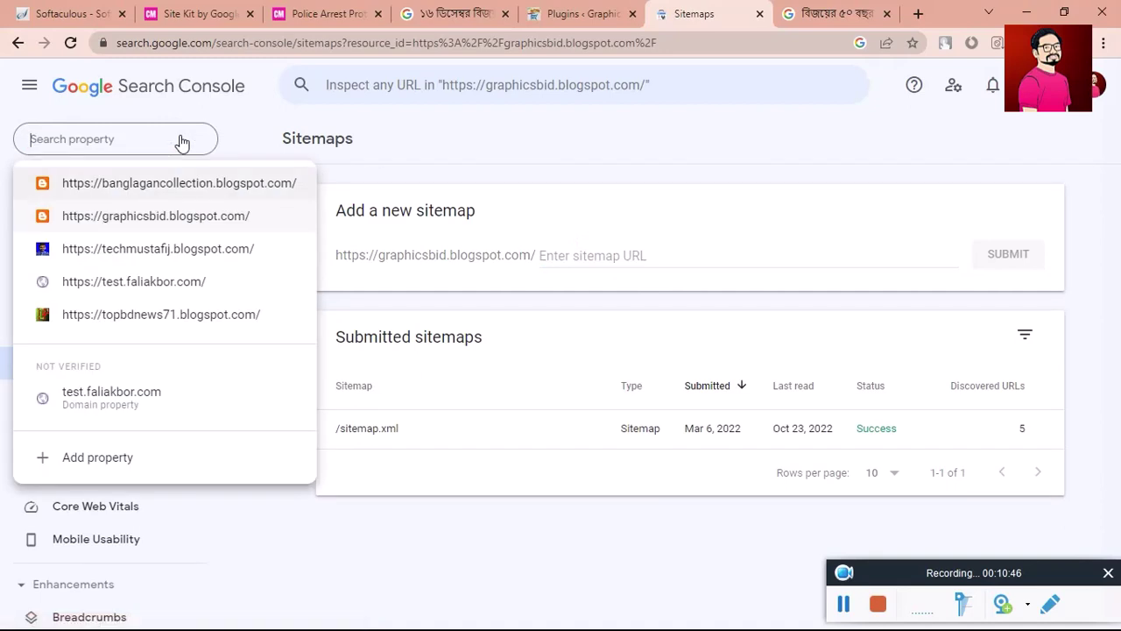
{"action": "left_click", "coordinate": [487, 476]}
{"action": "left_click", "coordinate": [332, 429]}
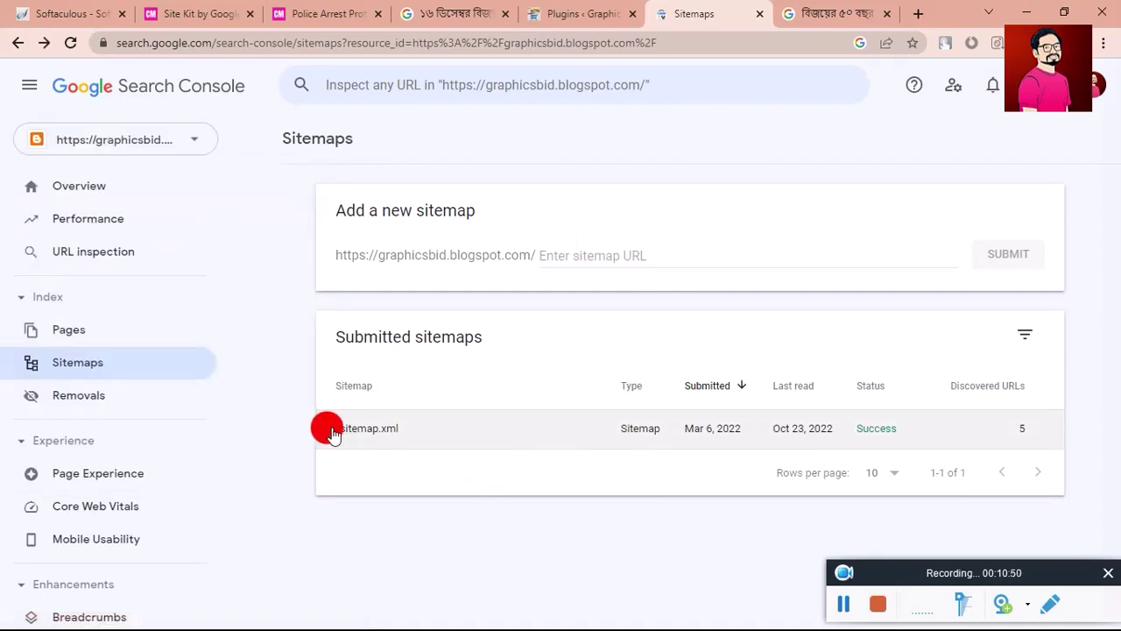
{"action": "left_click_drag", "start_coordinate": [332, 429], "coordinate": [426, 436]}
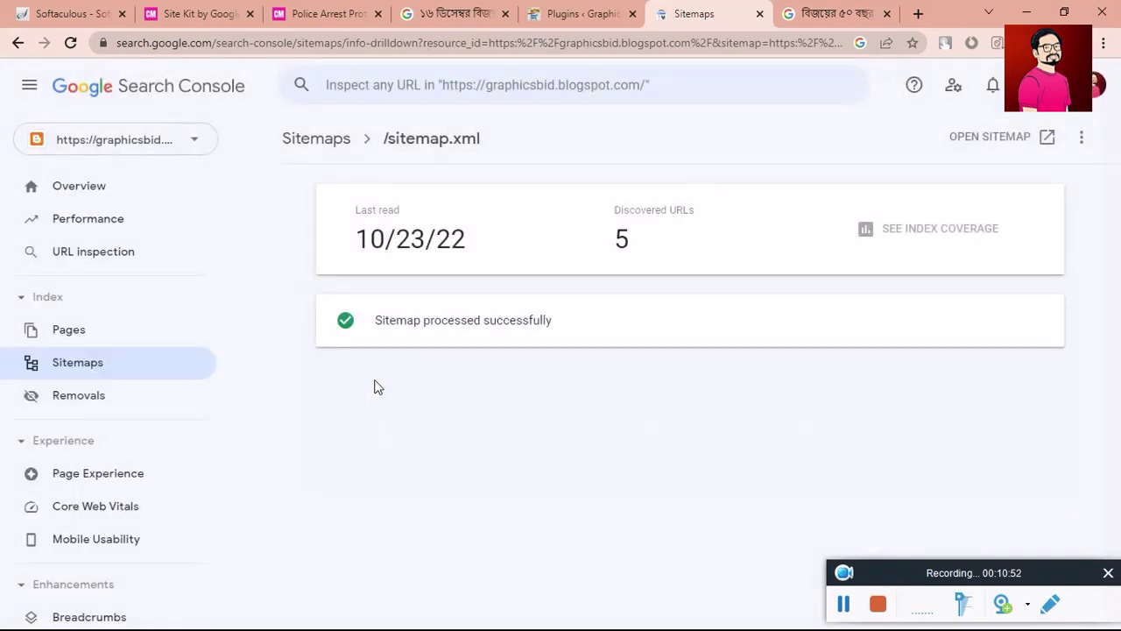
{"action": "left_click", "coordinate": [87, 138]}
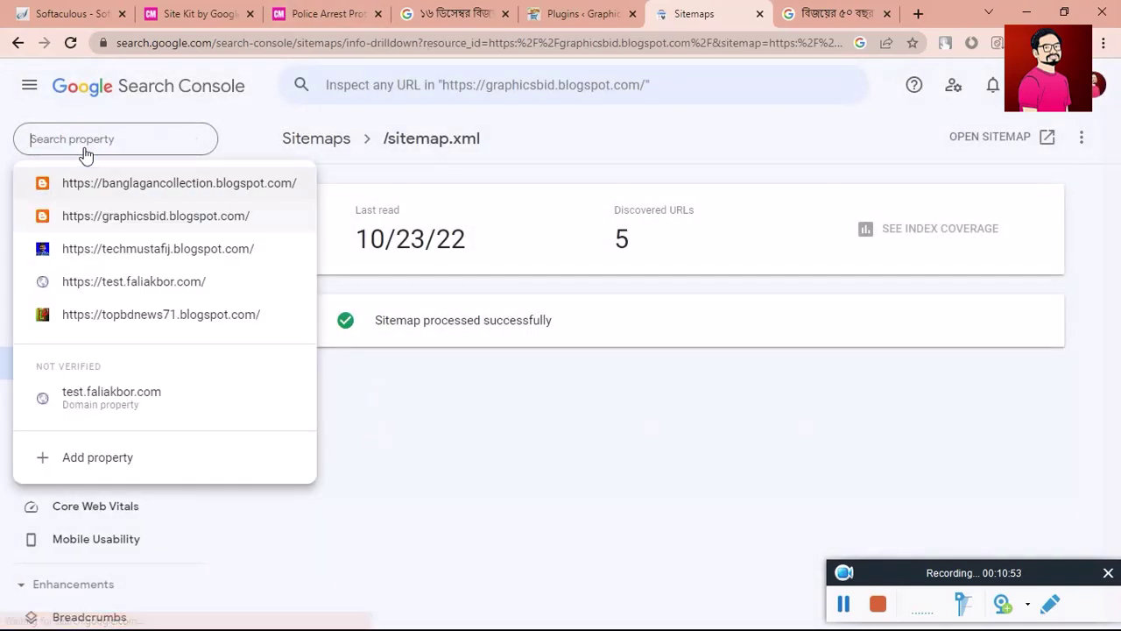
{"action": "left_click", "coordinate": [131, 282]}
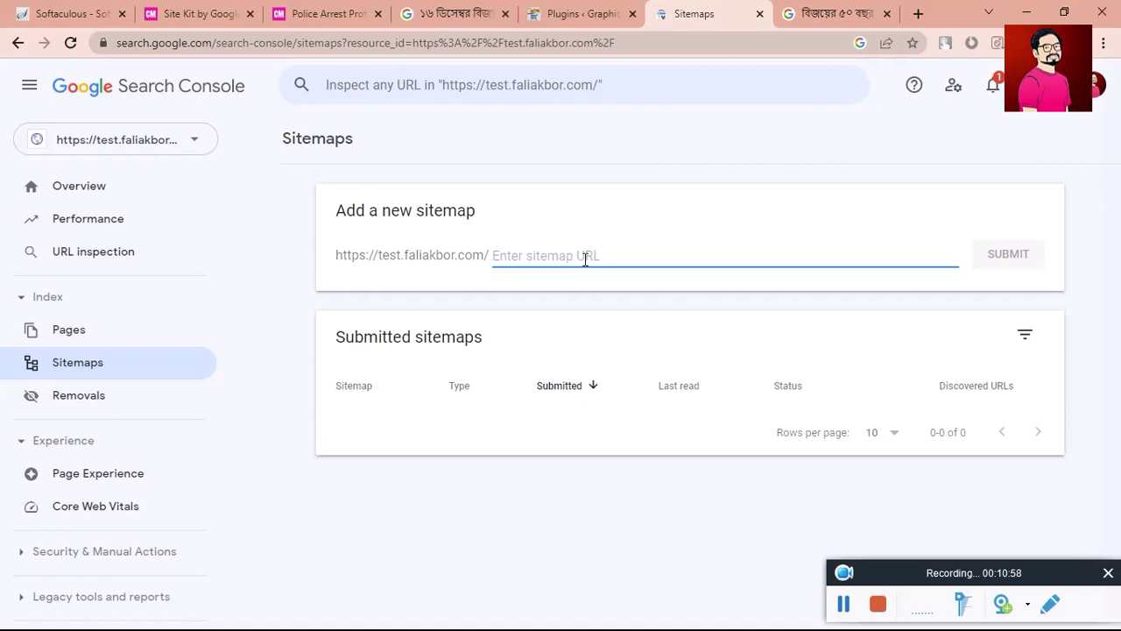
{"action": "type", "text": "sitemap.xml"}
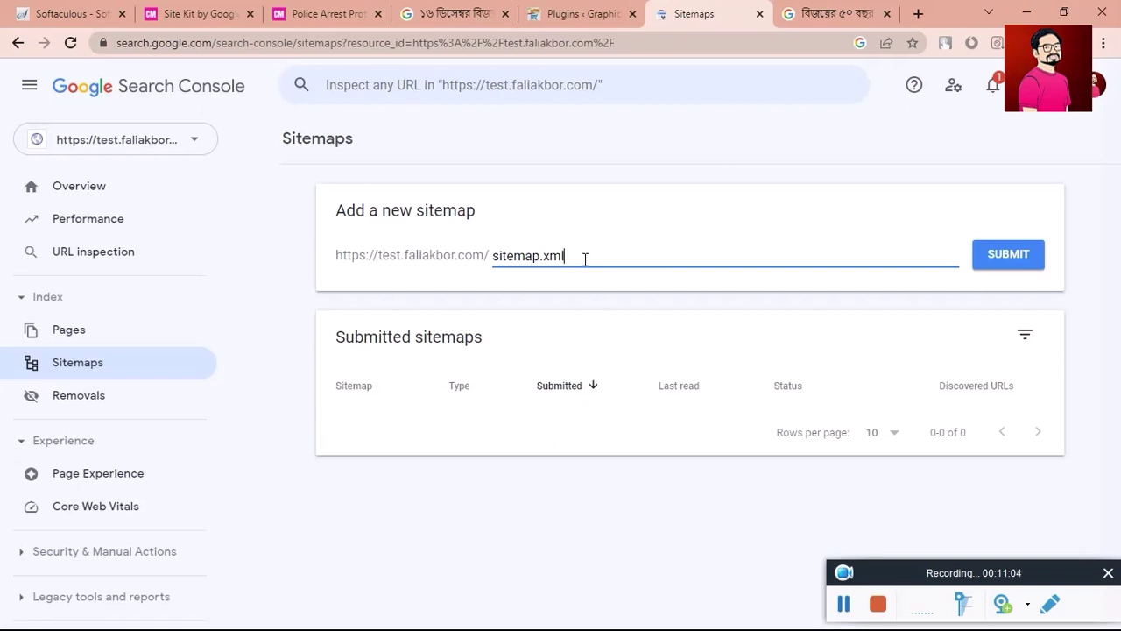
{"action": "left_click_drag", "start_coordinate": [585, 259], "coordinate": [497, 282]}
{"action": "key", "text": "ctrl+c"}
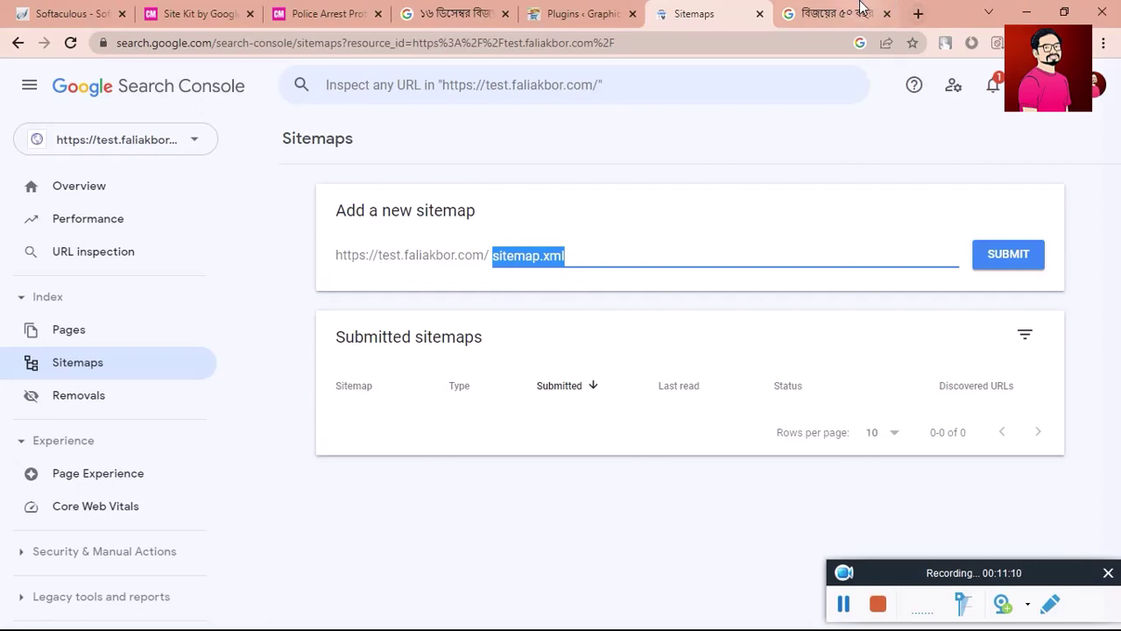
{"action": "left_click", "coordinate": [832, 13]}
{"action": "left_click", "coordinate": [738, 44]}
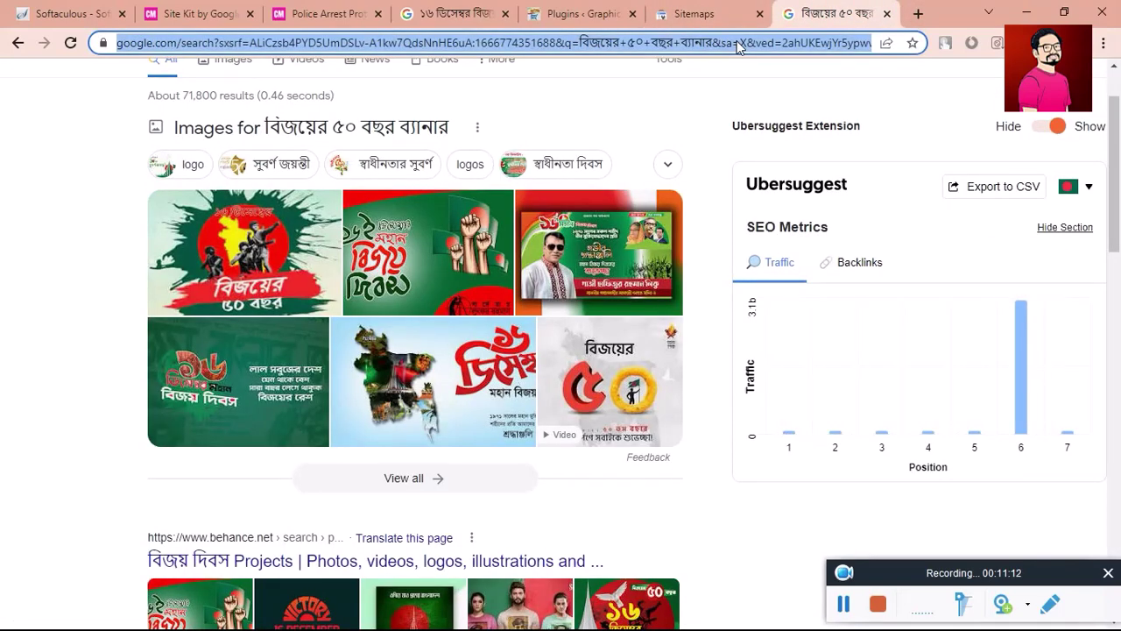
{"action": "key", "text": "ctrl+v"}
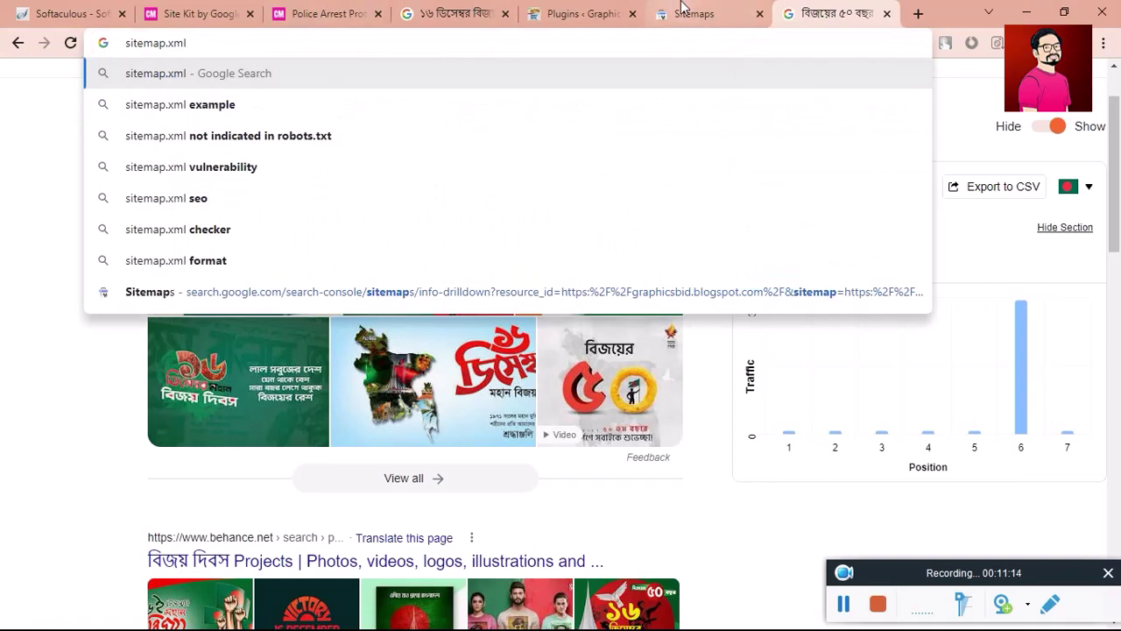
{"action": "left_click", "coordinate": [682, 7]}
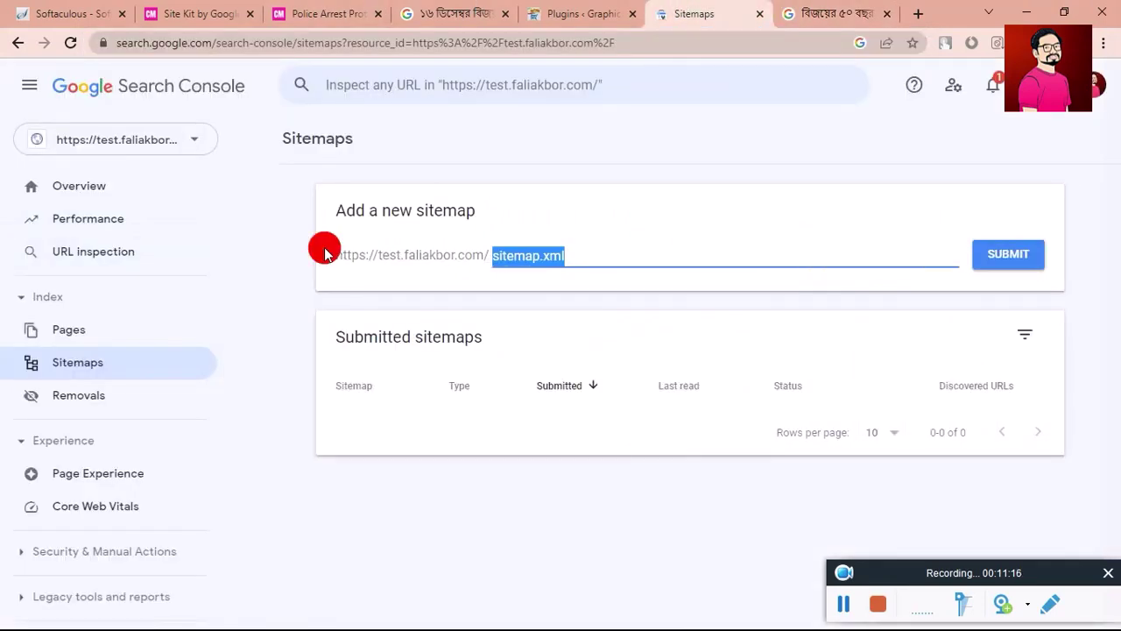
{"action": "left_click_drag", "start_coordinate": [324, 254], "coordinate": [628, 274]}
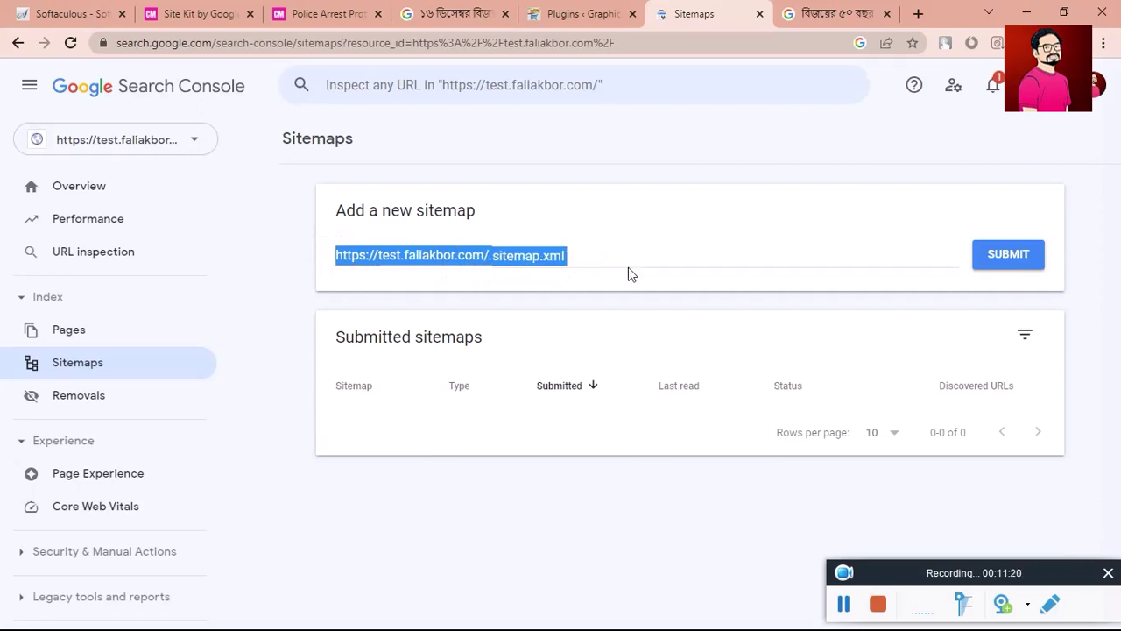
{"action": "left_click", "coordinate": [815, 13]}
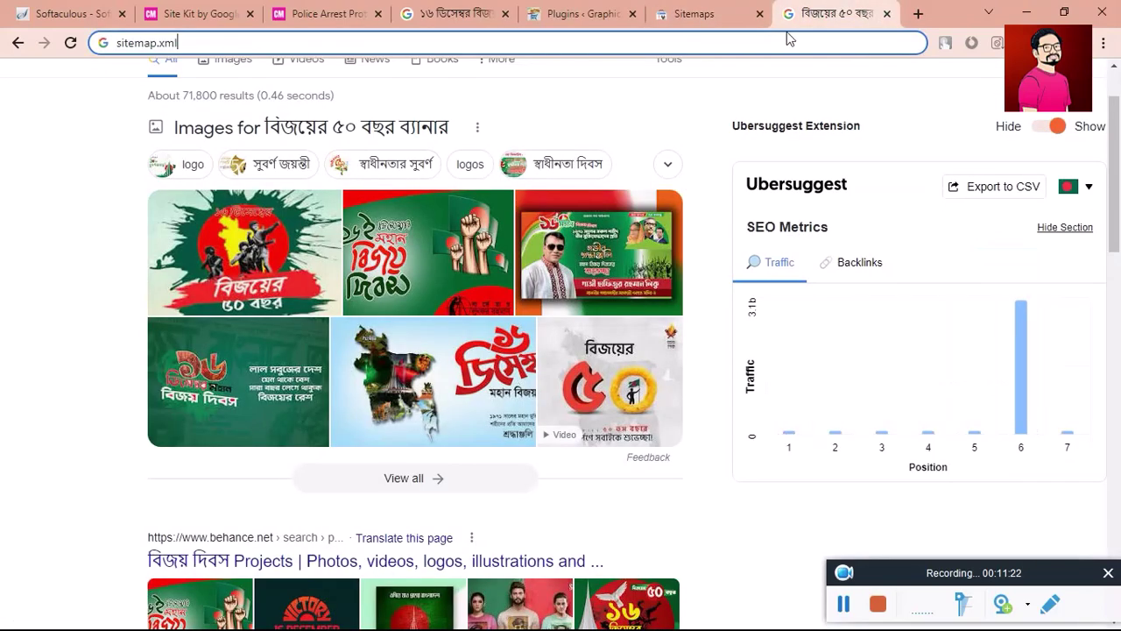
{"action": "key", "text": "ctrl+a"}
{"action": "type", "text": "https://test.faliakbor.com/sitemap.xml"}
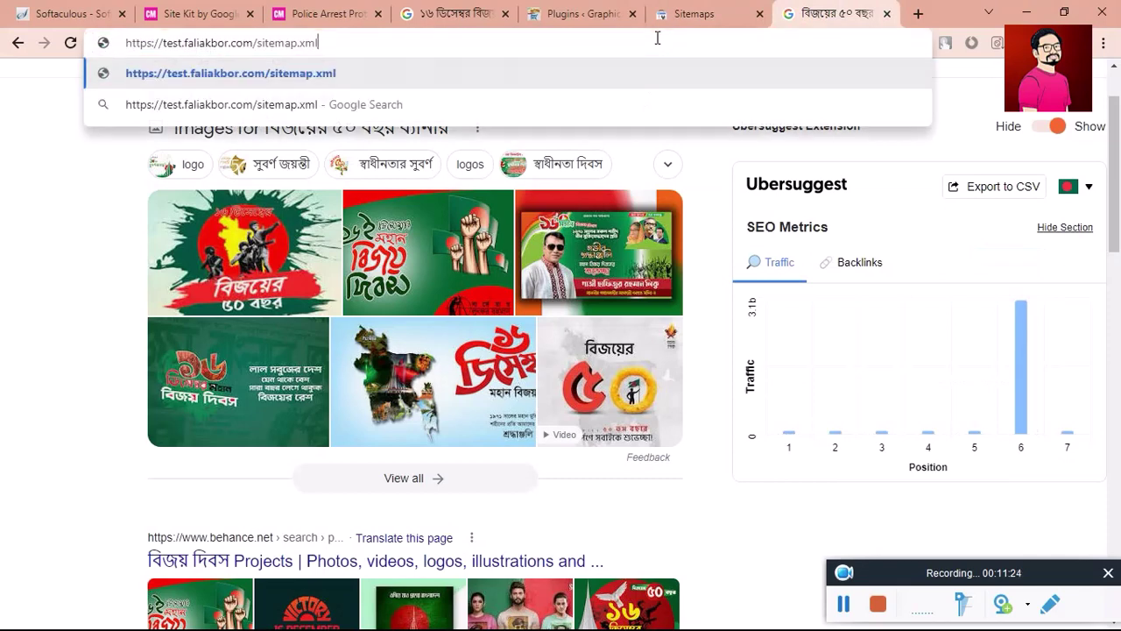
{"action": "key", "text": "Return"}
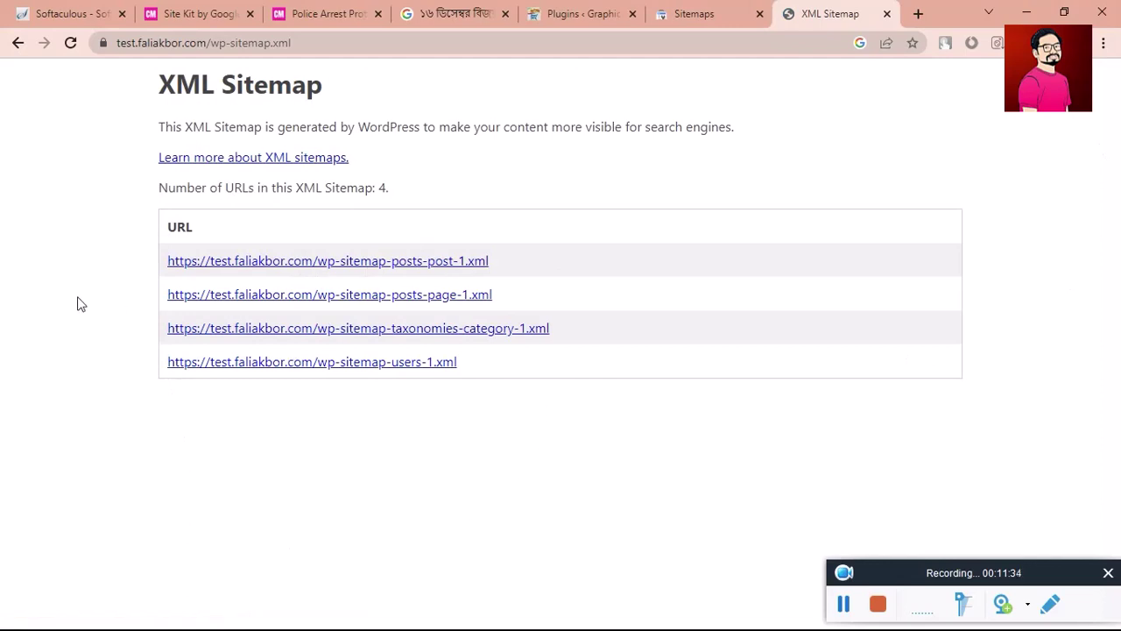
{"action": "left_click_drag", "start_coordinate": [144, 92], "coordinate": [307, 84]}
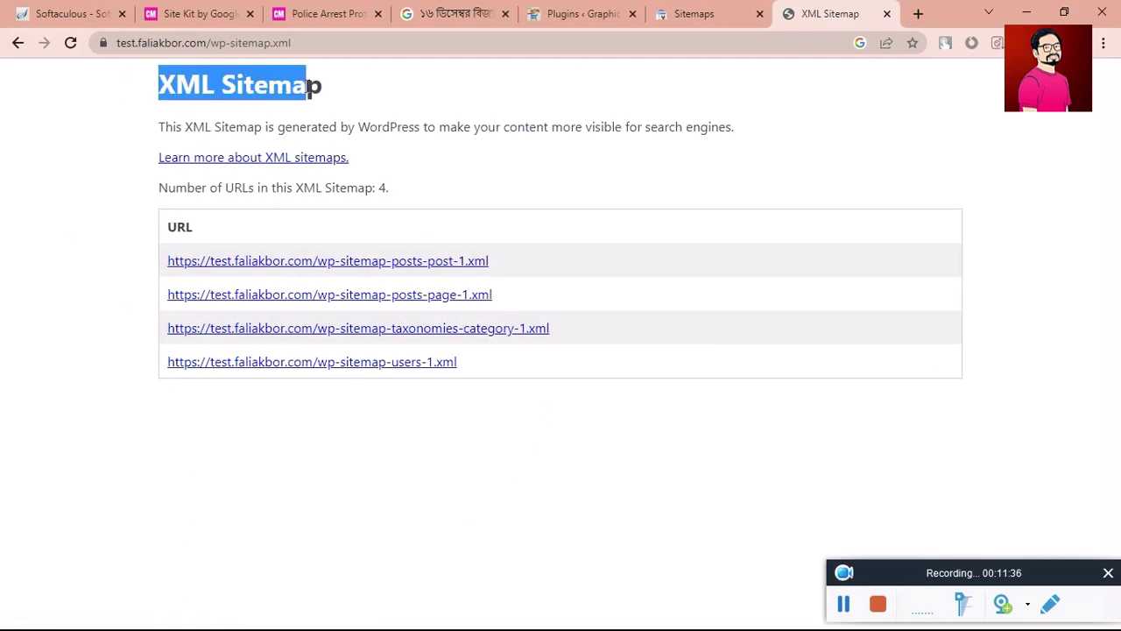
{"action": "left_click", "coordinate": [357, 93]}
{"action": "left_click_drag", "start_coordinate": [135, 92], "coordinate": [406, 105]}
{"action": "left_click", "coordinate": [406, 105]}
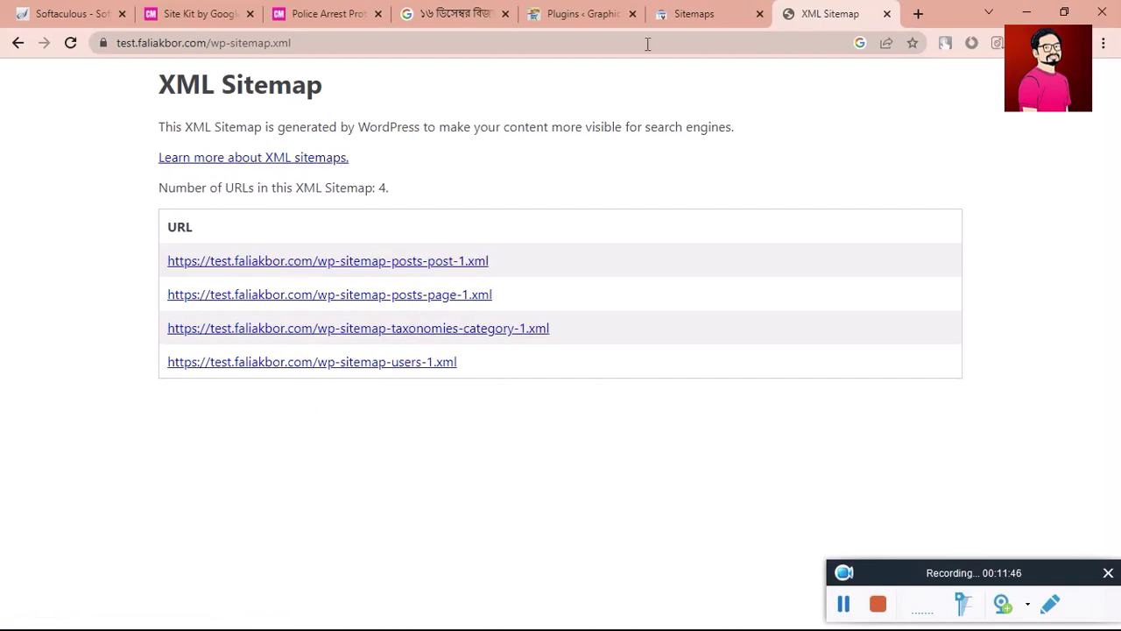
{"action": "left_click", "coordinate": [701, 10]}
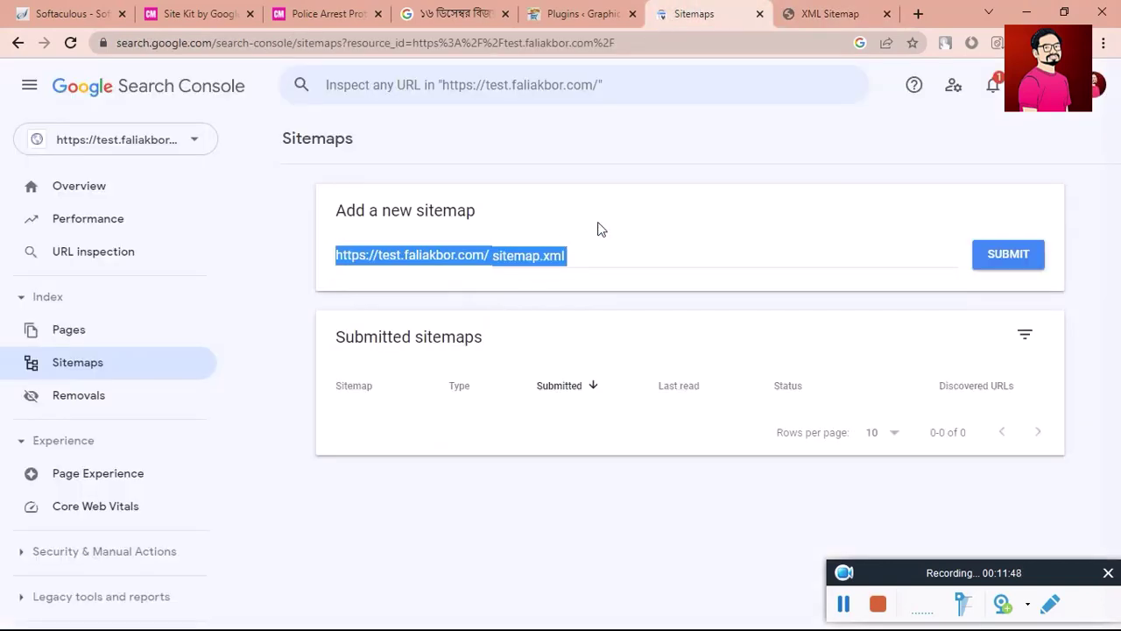
{"action": "left_click", "coordinate": [601, 251]}
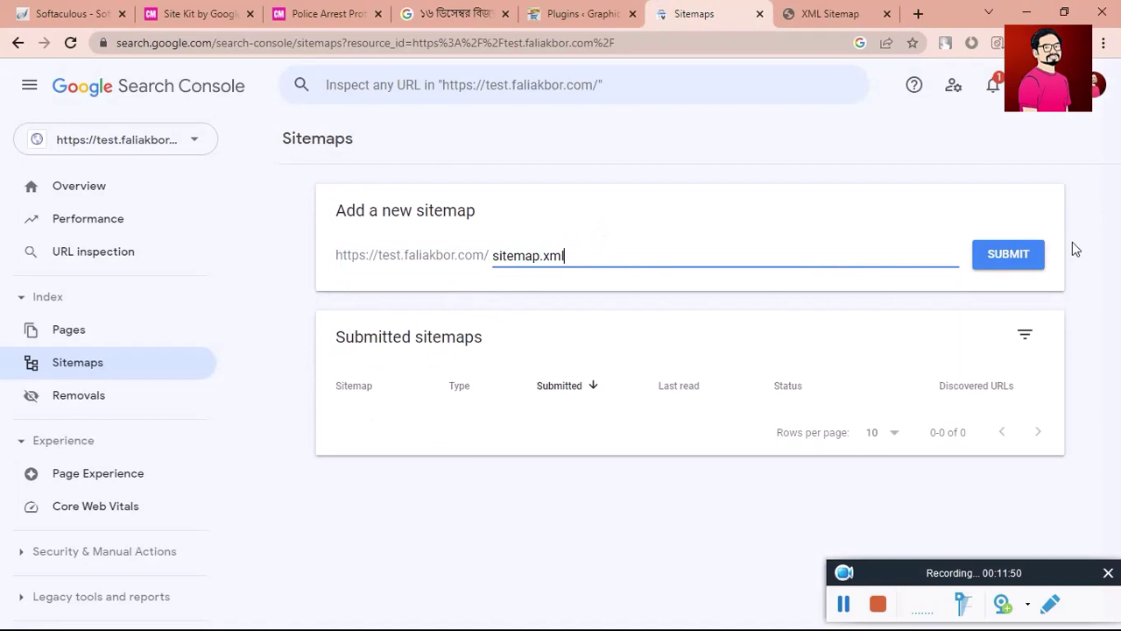
{"action": "left_click", "coordinate": [1023, 253]}
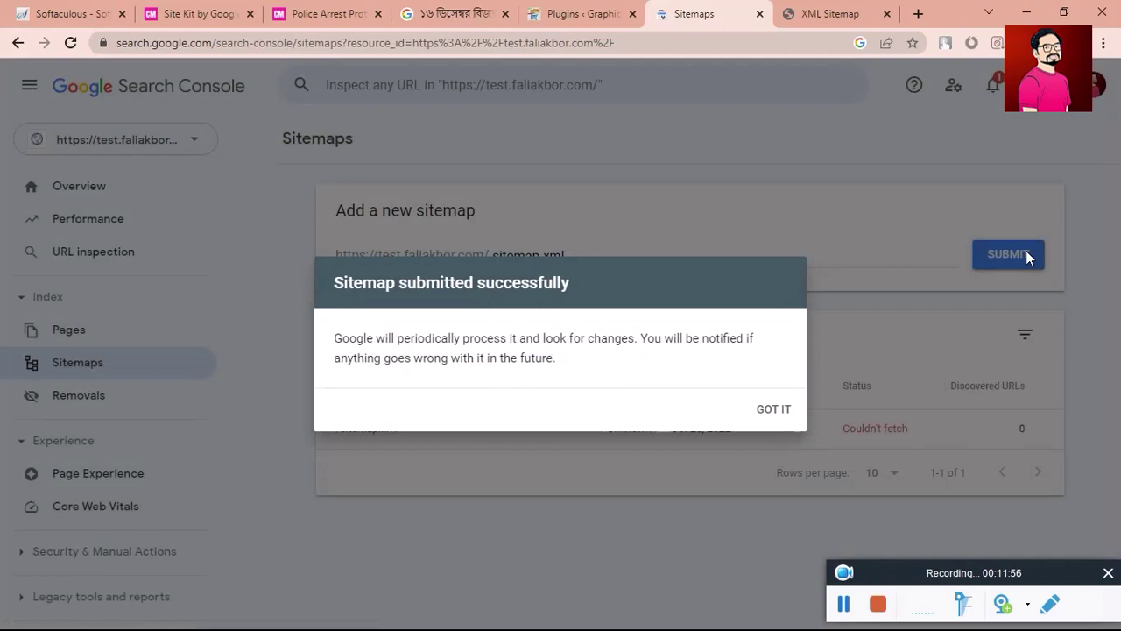
{"action": "left_click", "coordinate": [769, 409]}
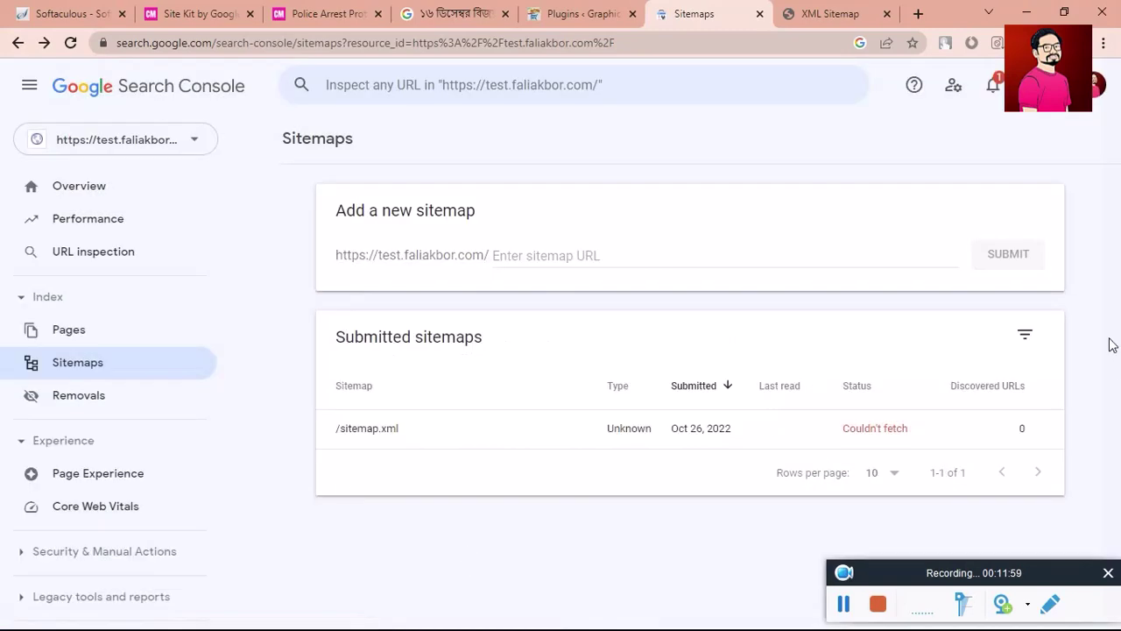
- Open the details of the submitted /sitemap.xml and examine its processing status
{"action": "left_click", "coordinate": [871, 425]}
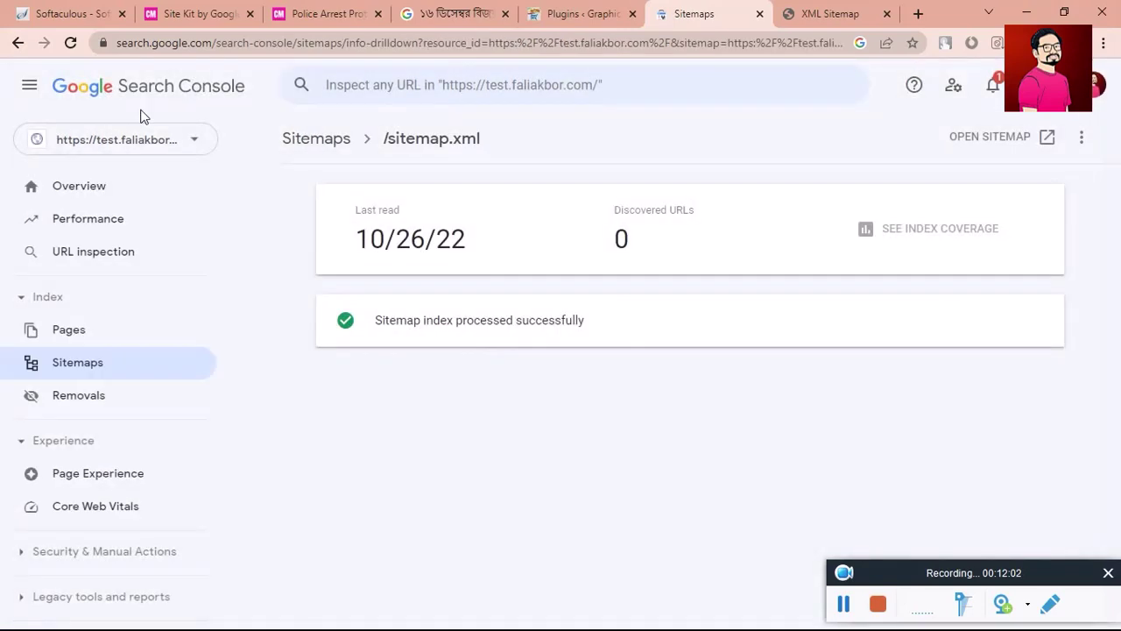
{"action": "left_click_drag", "start_coordinate": [409, 324], "coordinate": [708, 333]}
{"action": "left_click", "coordinate": [709, 333]}
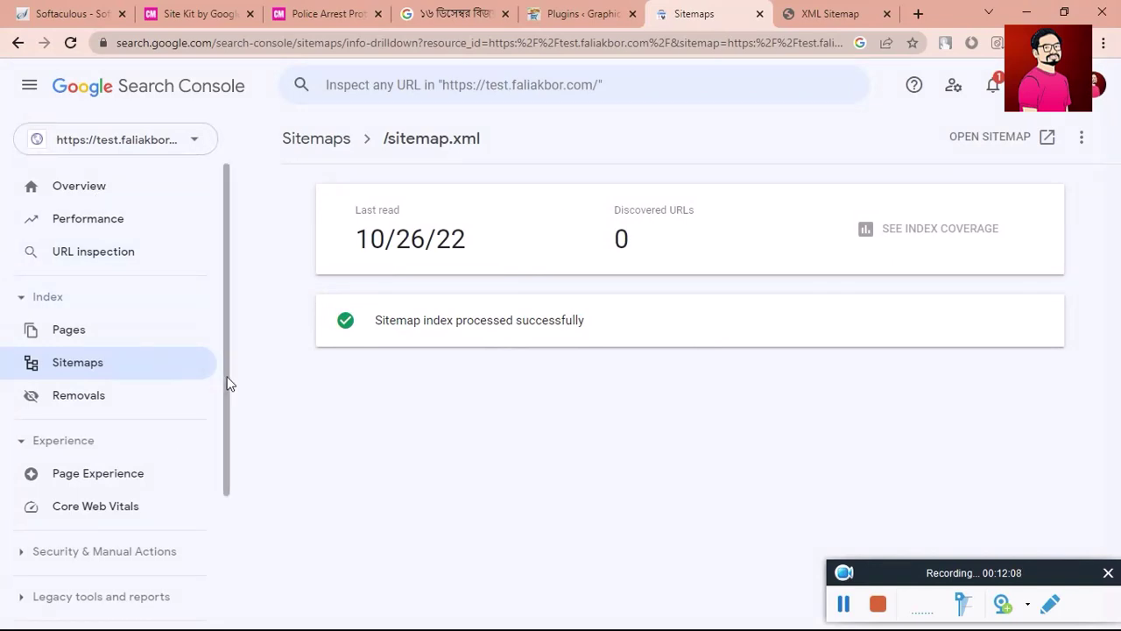
{"action": "mouse_move", "coordinate": [228, 383]}
{"action": "left_mouse_down"}
{"action": "mouse_move", "coordinate": [225, 394]}
{"action": "mouse_move", "coordinate": [225, 377]}
{"action": "left_mouse_up"}
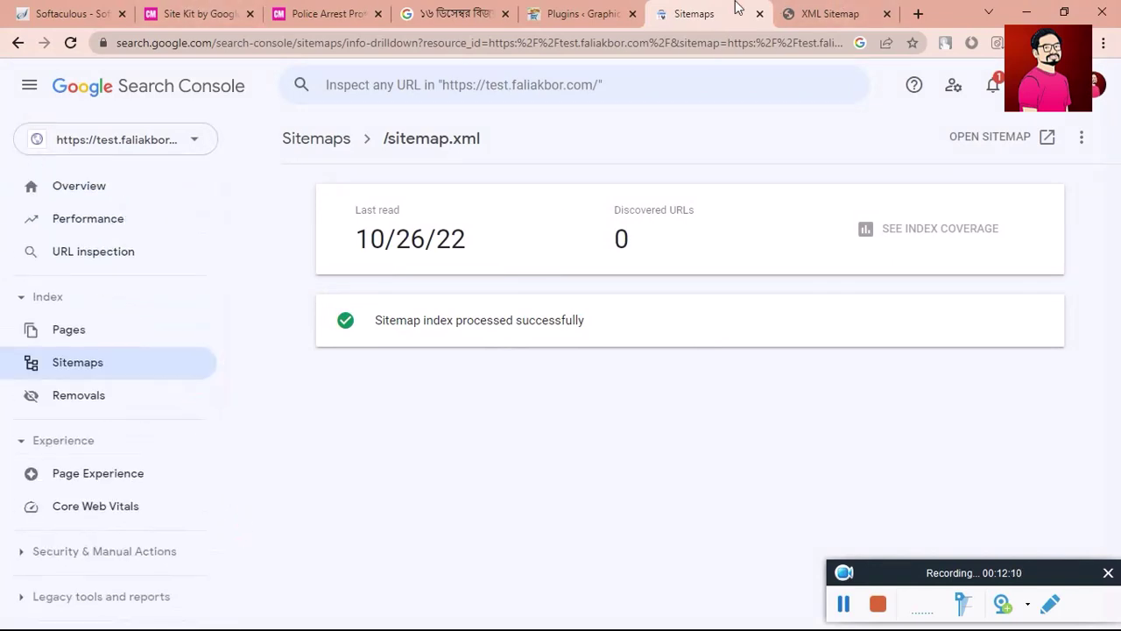
{"action": "left_click", "coordinate": [158, 13]}
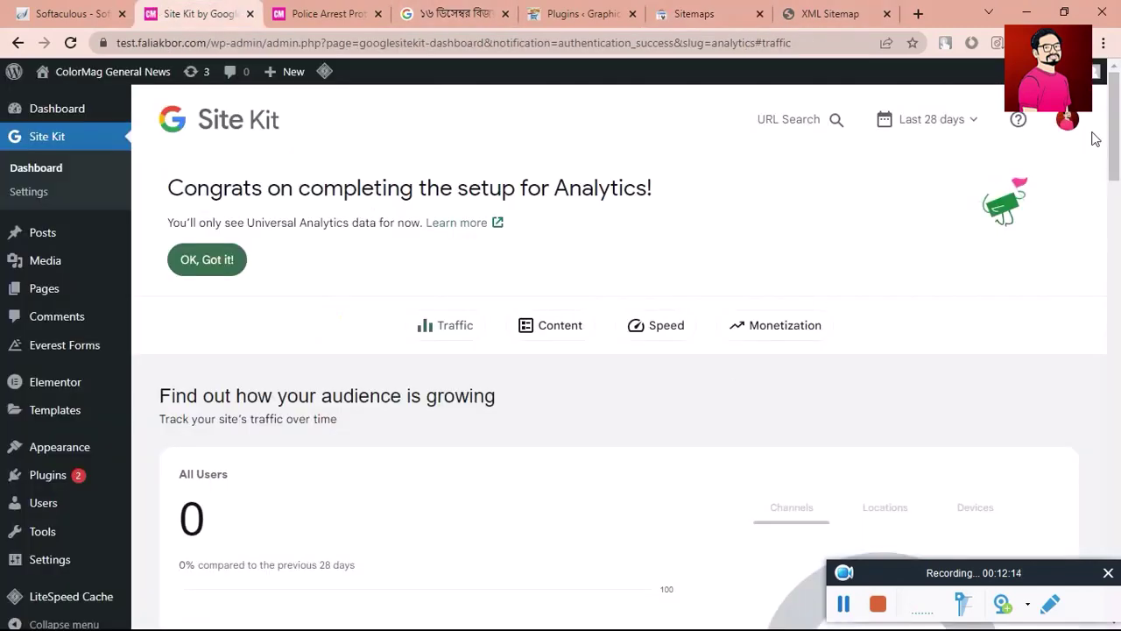
{"action": "mouse_move", "coordinate": [1114, 123]}
{"action": "left_mouse_down"}
{"action": "mouse_move", "coordinate": [1114, 400]}
{"action": "mouse_move", "coordinate": [1114, 118]}
{"action": "left_mouse_up"}
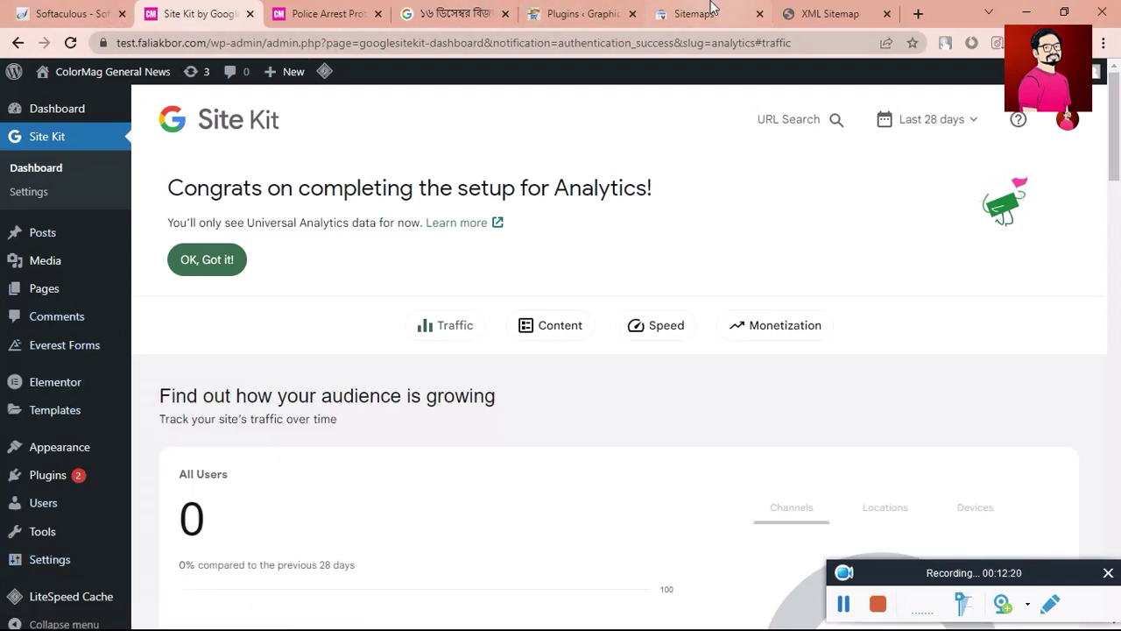
{"action": "mouse_move", "coordinate": [712, 8]}
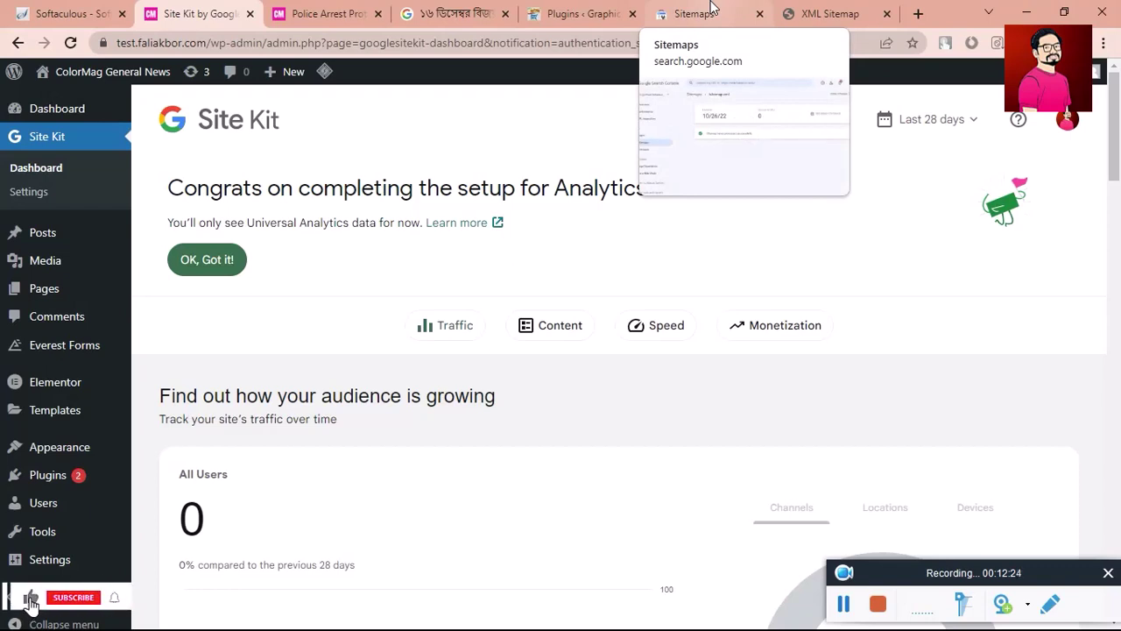
{"action": "left_click", "coordinate": [801, 11]}
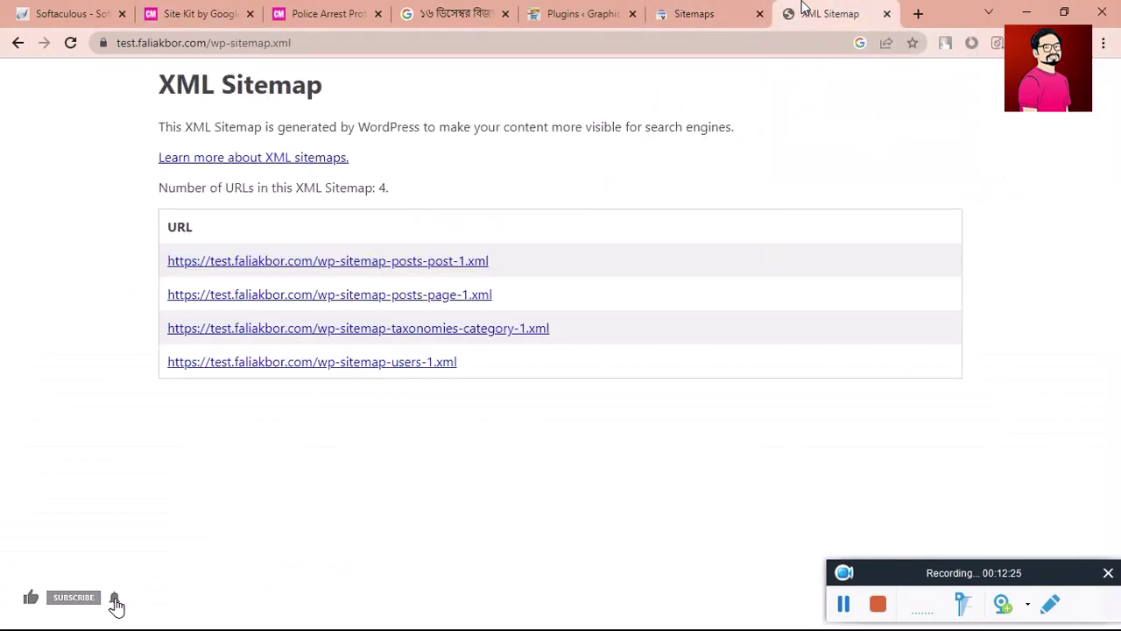
{"action": "left_click", "coordinate": [709, 15]}
- Switch to the Graphicsbid blog plugins page and open Blogger in its place
{"action": "left_click", "coordinate": [597, 15]}
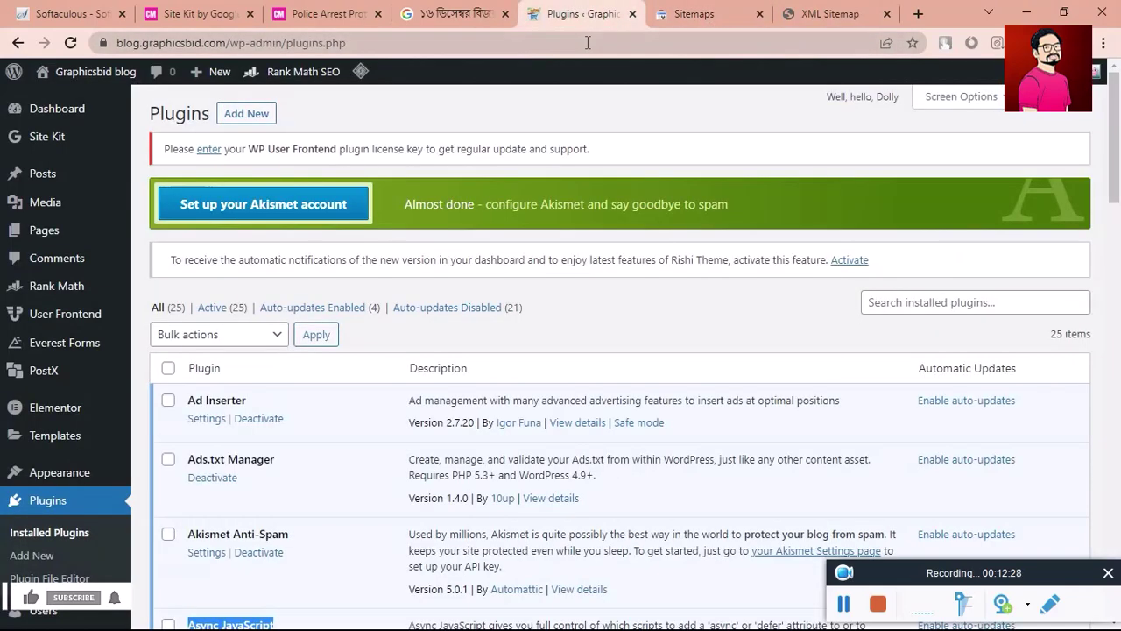
{"action": "left_click", "coordinate": [586, 42]}
{"action": "type", "text": "blo"}
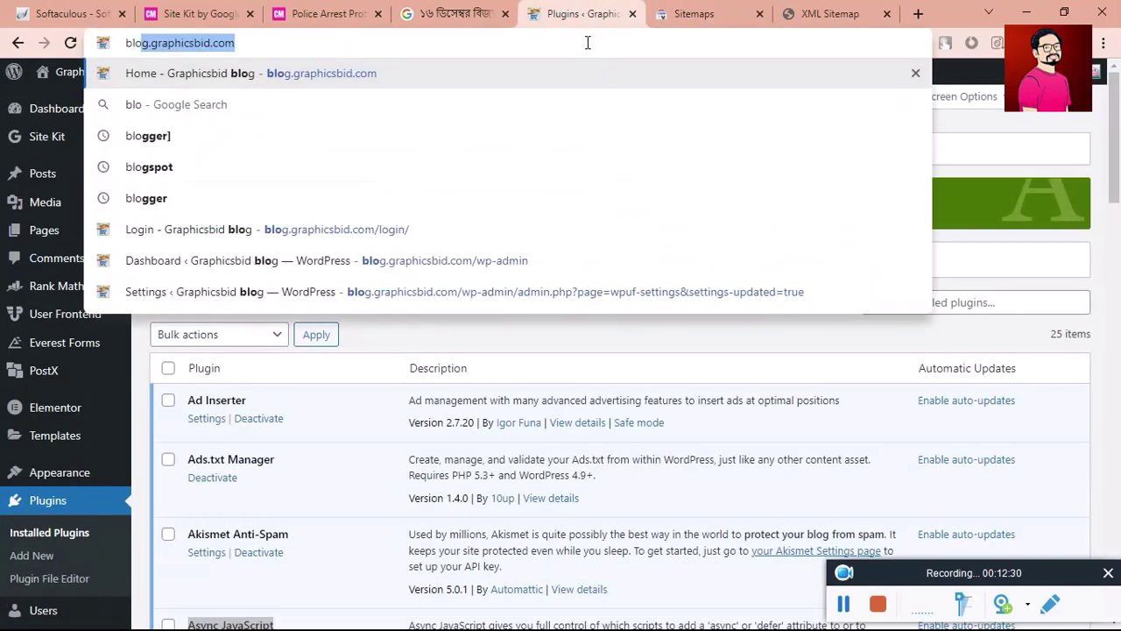
{"action": "type", "text": "gger"}
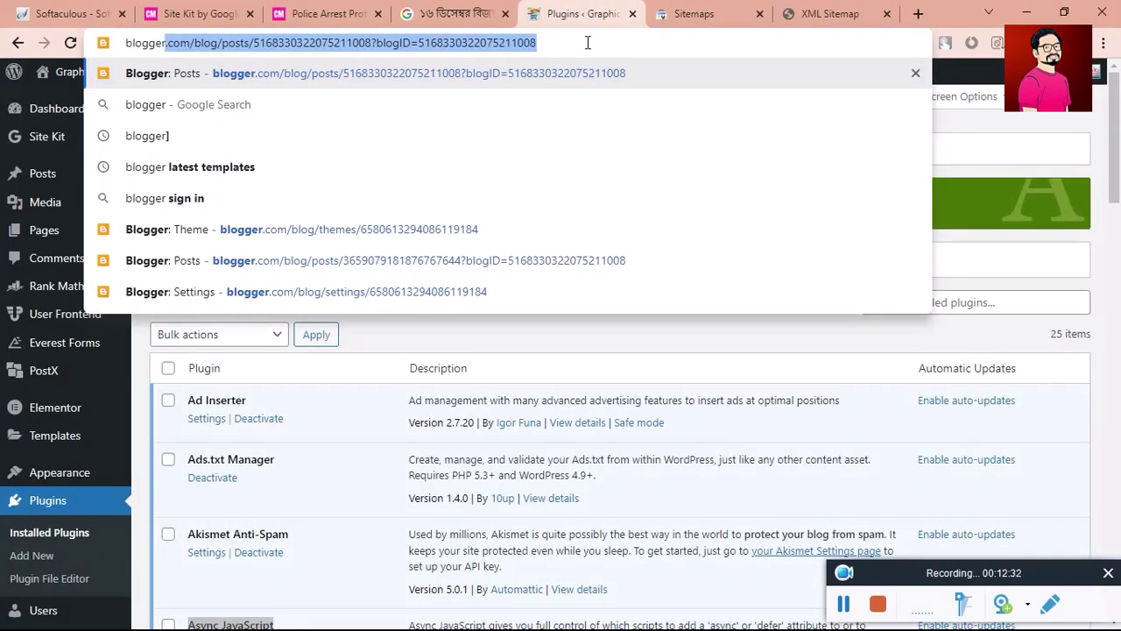
{"action": "key", "text": "Return"}
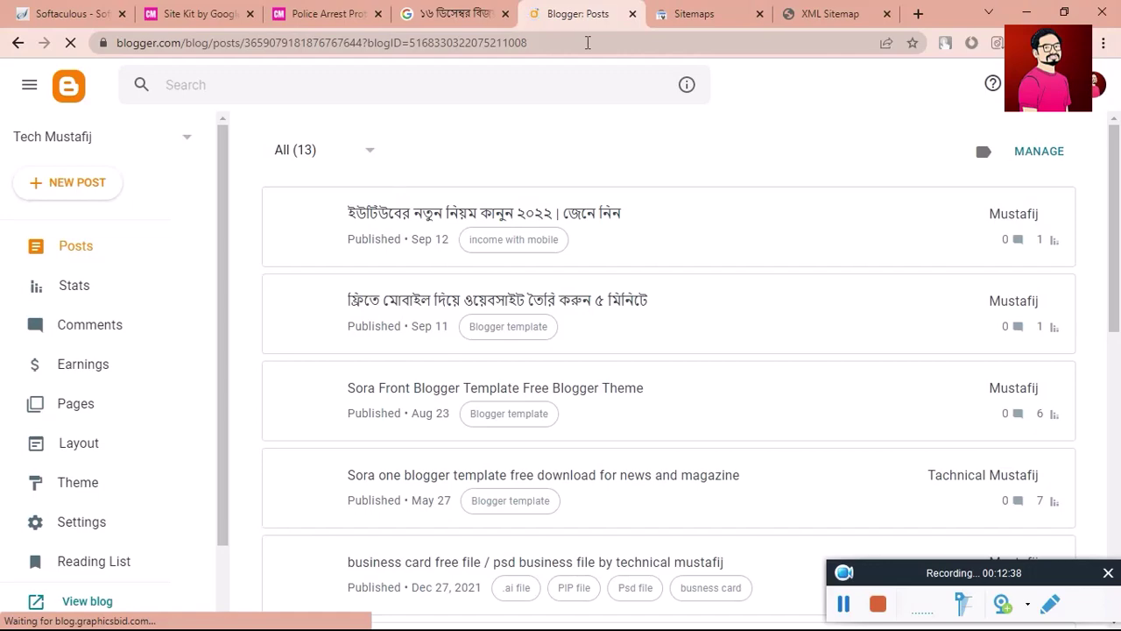
- Choose the test blog from Blogger's blog list and view its site at graphicsmama.blogspot.com
{"action": "left_click", "coordinate": [62, 142]}
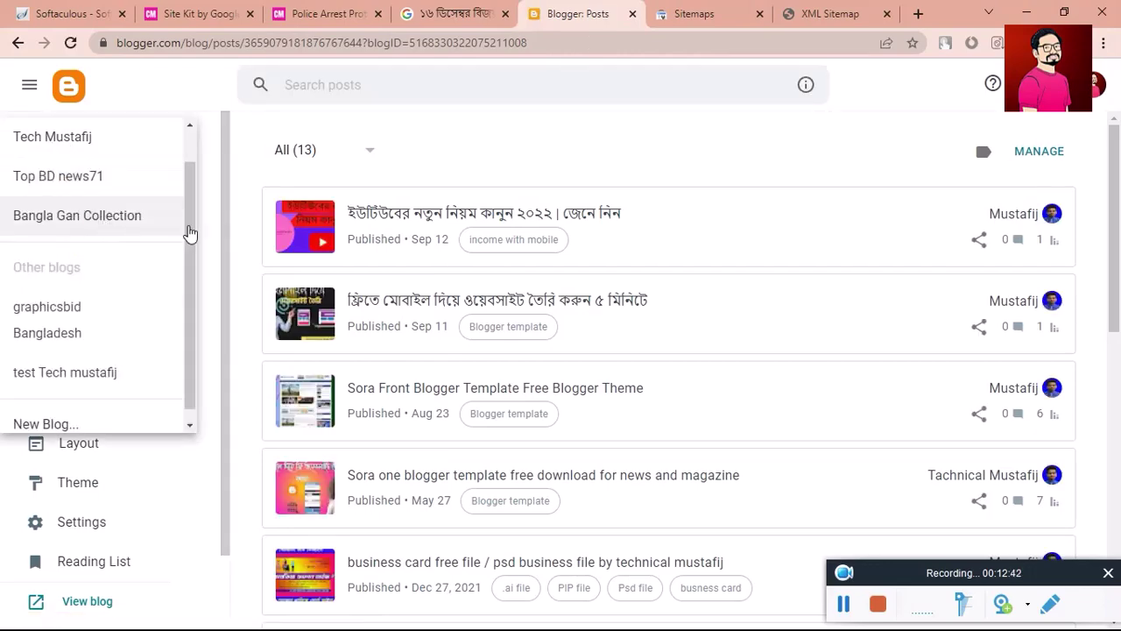
{"action": "left_click_drag", "start_coordinate": [190, 236], "coordinate": [193, 298]}
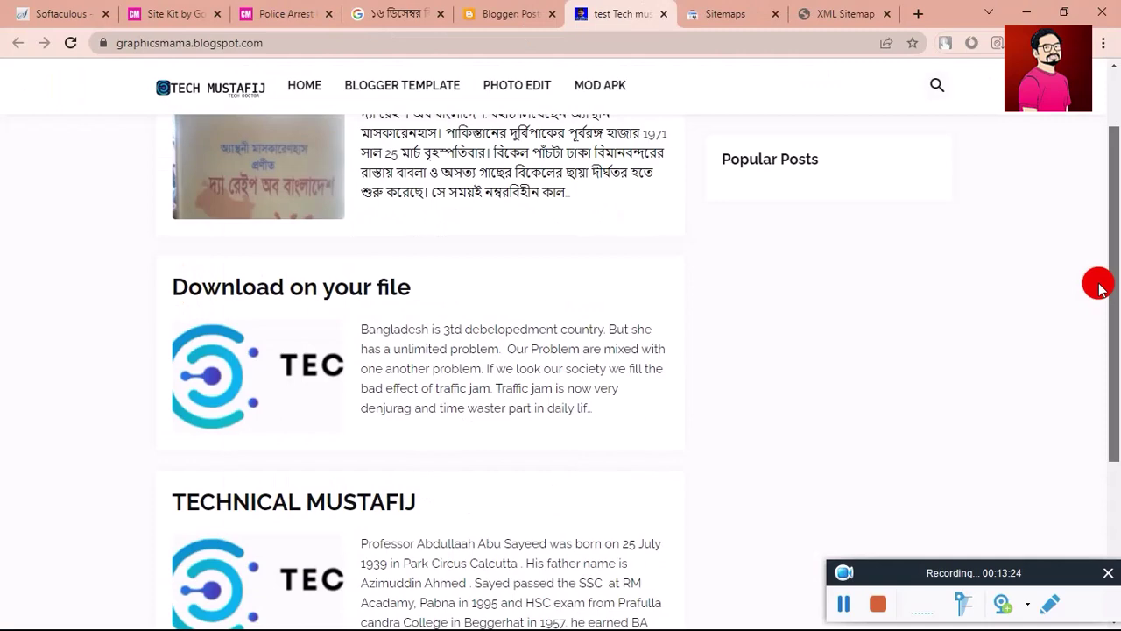
{"action": "left_click_drag", "start_coordinate": [1095, 283], "coordinate": [1114, 57]}
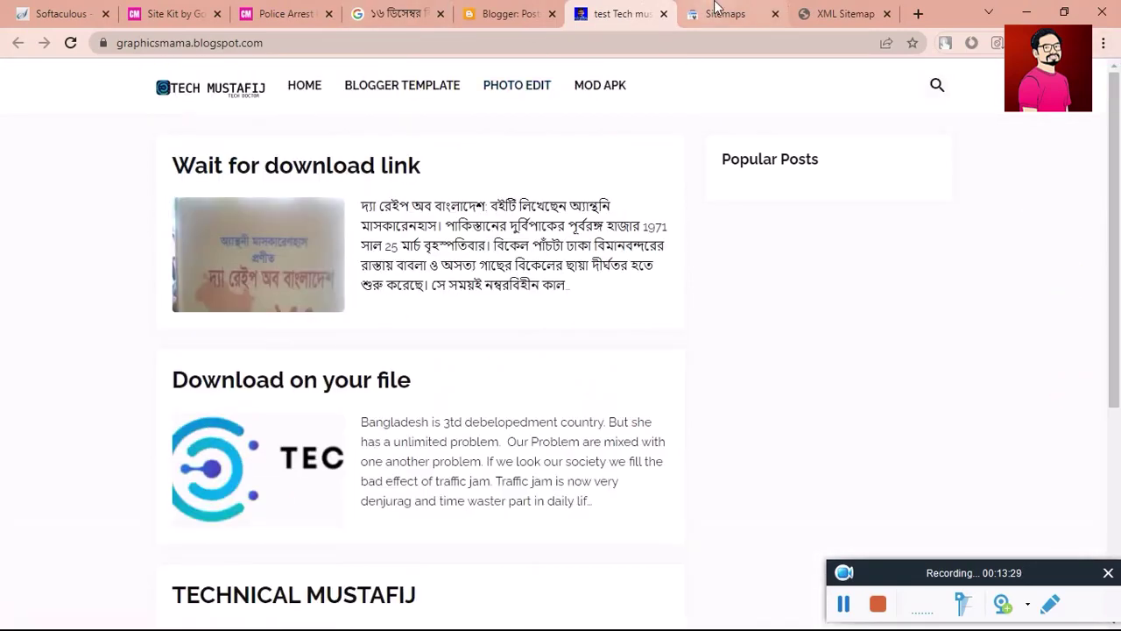
- Return to Google Search Console and start adding a new property from the property list
{"action": "left_click", "coordinate": [502, 9]}
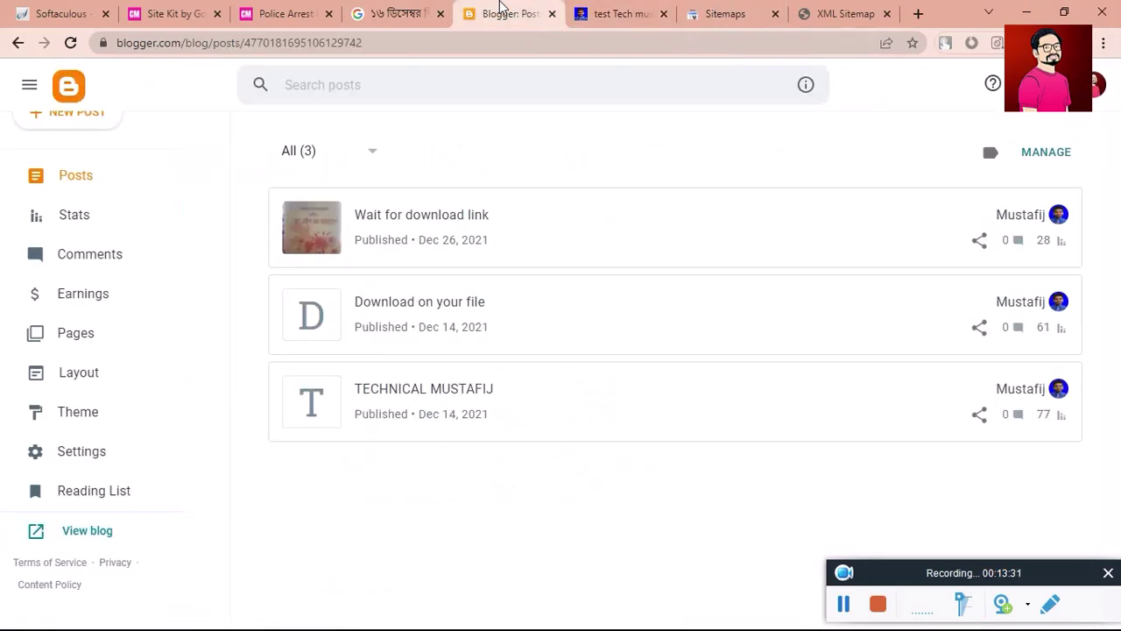
{"action": "left_click", "coordinate": [700, 13]}
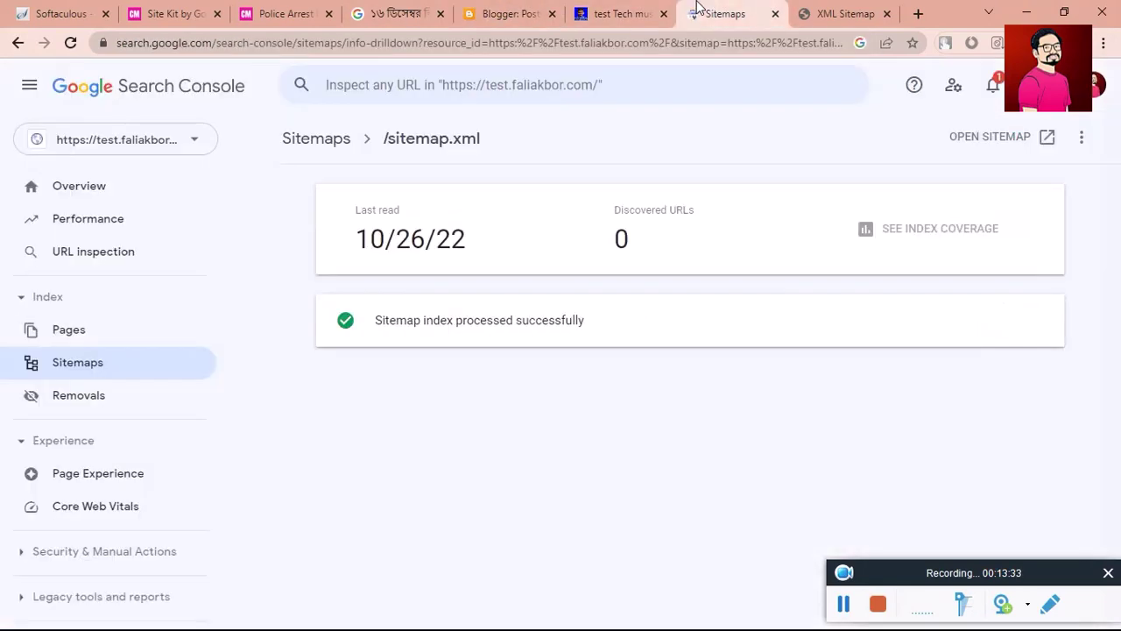
{"action": "left_click", "coordinate": [125, 143]}
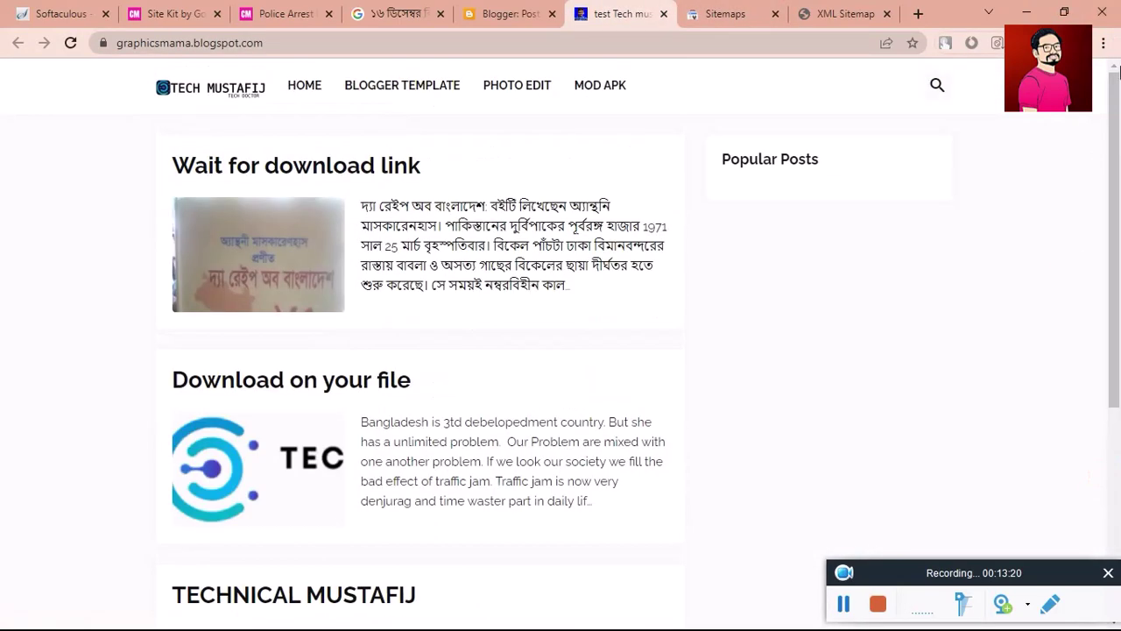
{"action": "left_click_drag", "start_coordinate": [1114, 295], "coordinate": [1104, 215]}
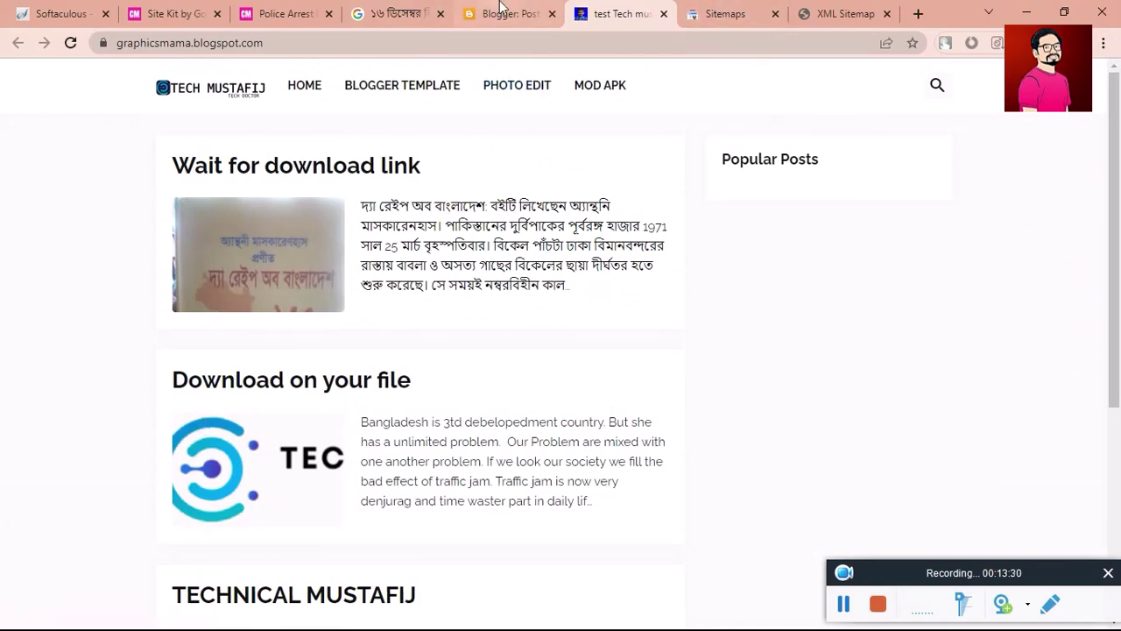
{"action": "left_click", "coordinate": [501, 10]}
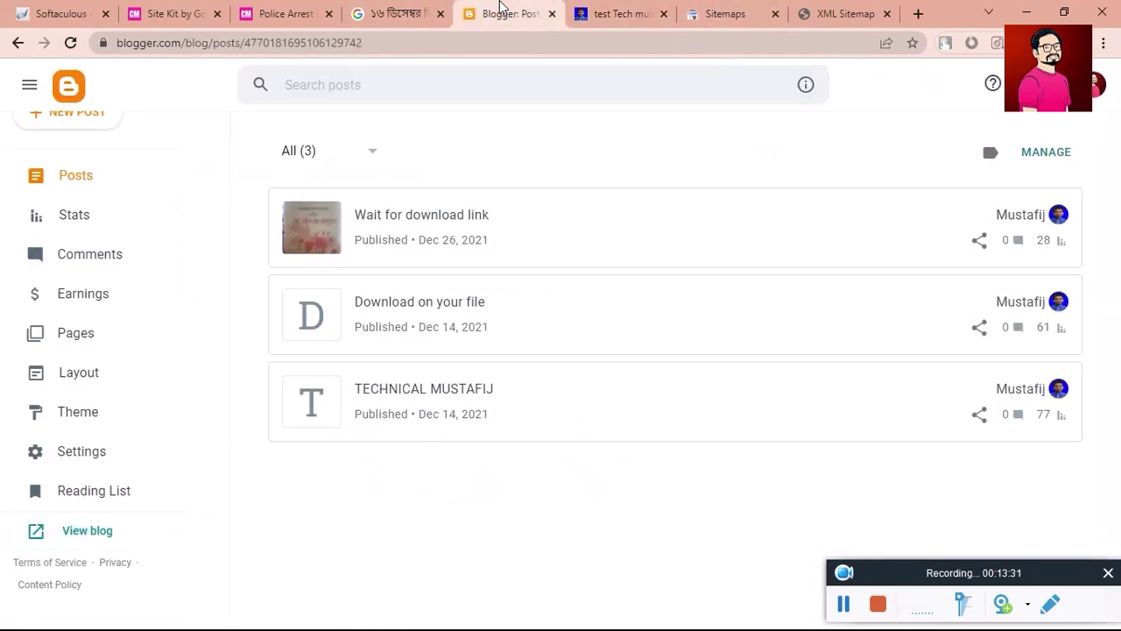
{"action": "left_click", "coordinate": [696, 11]}
{"action": "left_click", "coordinate": [124, 145]}
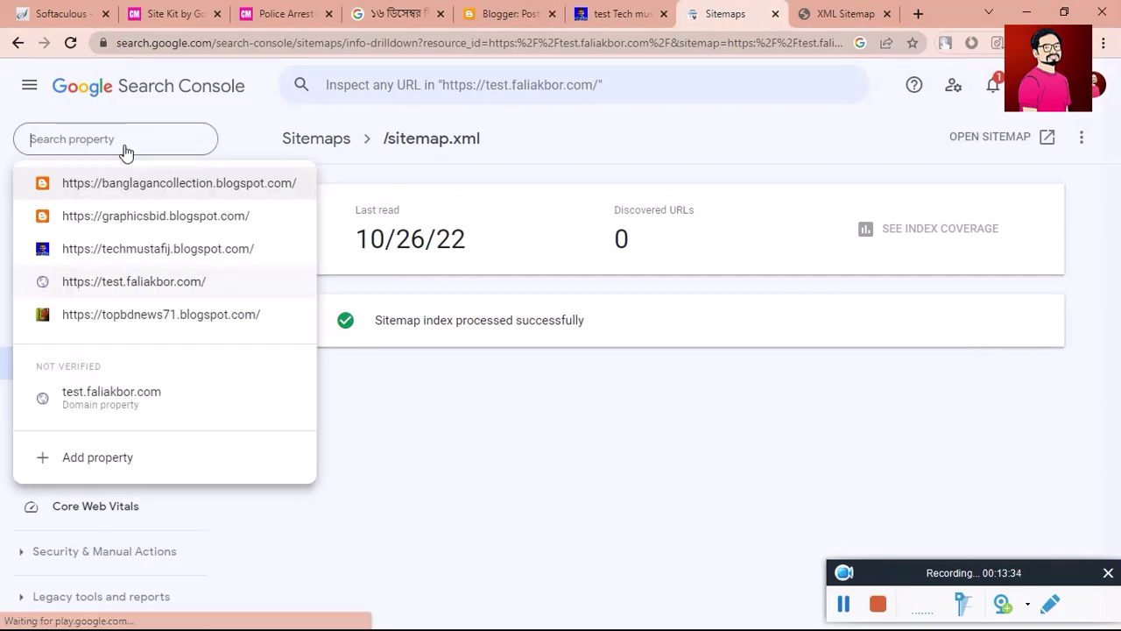
{"action": "left_click", "coordinate": [101, 459]}
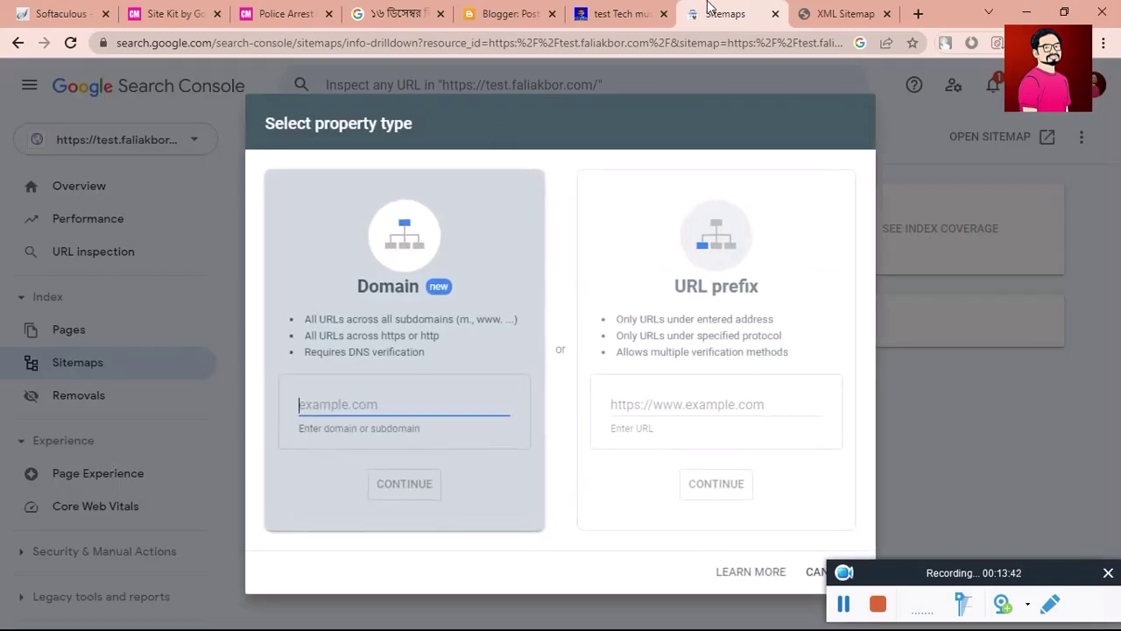
{"action": "left_click", "coordinate": [574, 14]}
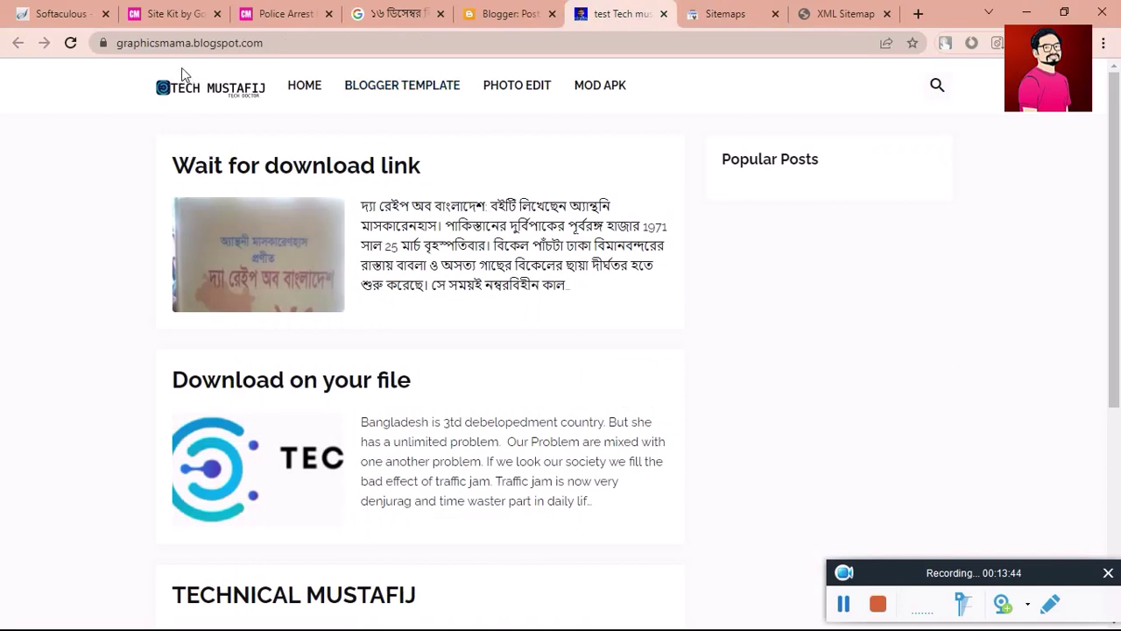
{"action": "left_click", "coordinate": [177, 43]}
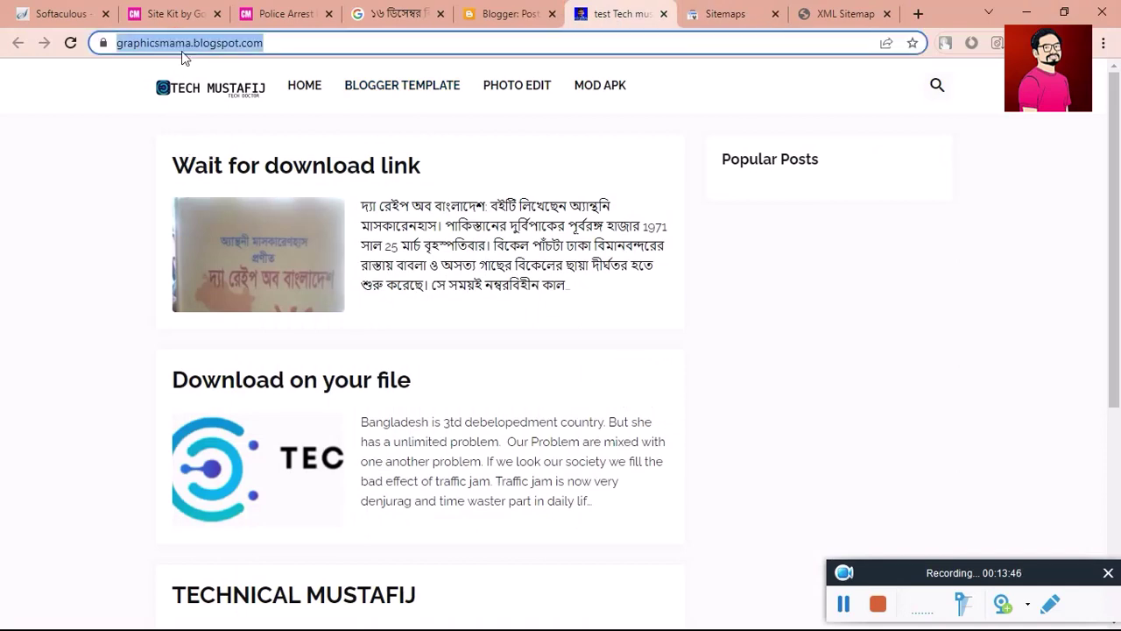
{"action": "left_click", "coordinate": [710, 13]}
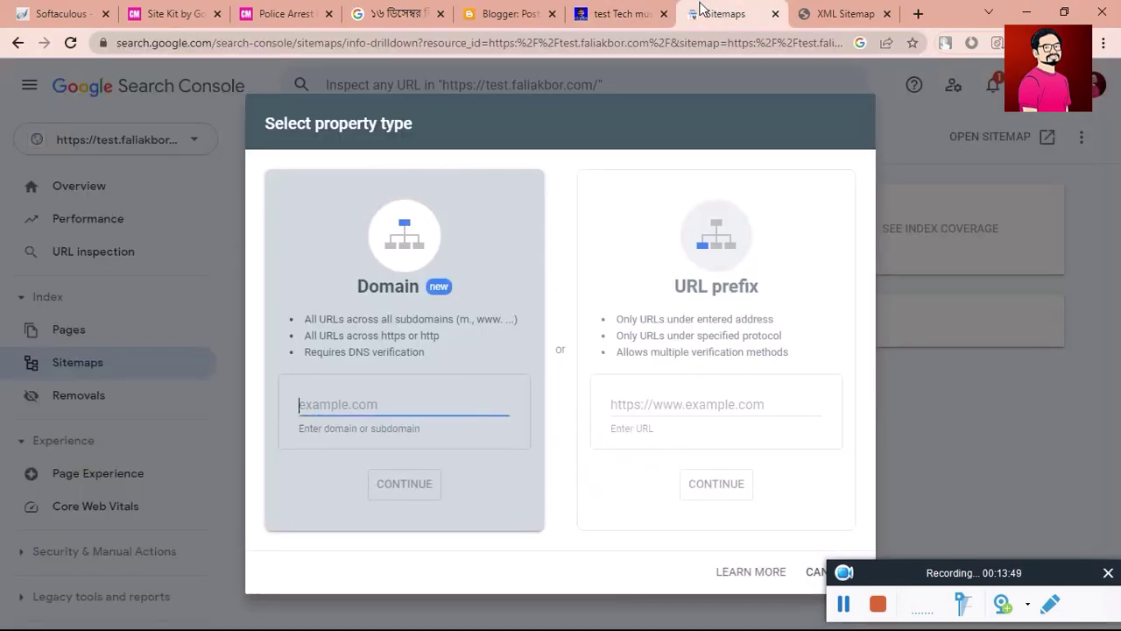
{"action": "left_click", "coordinate": [313, 403]}
{"action": "type", "text": "https://graphicsmama.blogspot.com/"}
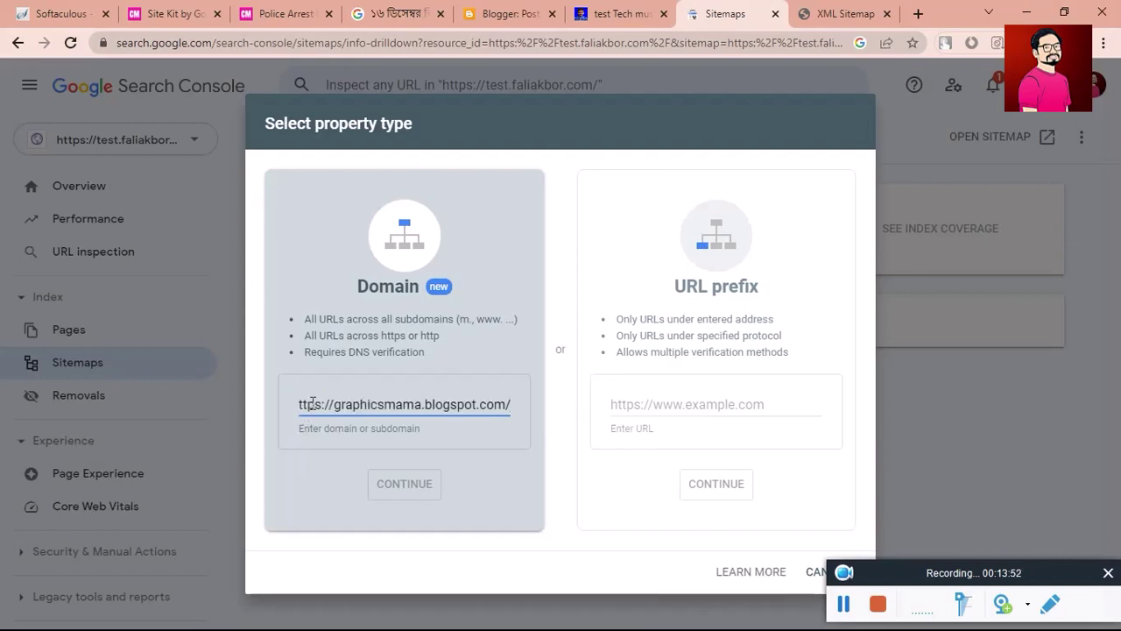
- Shorten the Domain entry to graphicsmama.blogspot.com, continue to ownership verification and check the result
{"action": "key", "text": "BackSpace"}
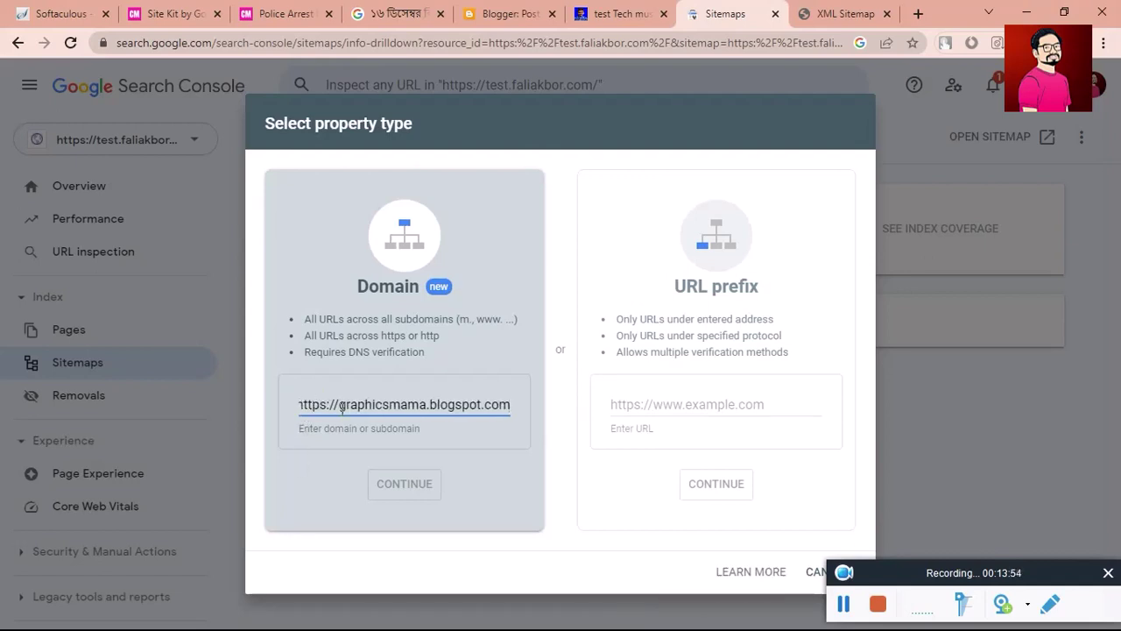
{"action": "left_click_drag", "start_coordinate": [342, 408], "coordinate": [138, 437]}
{"action": "key", "text": "BackSpace"}
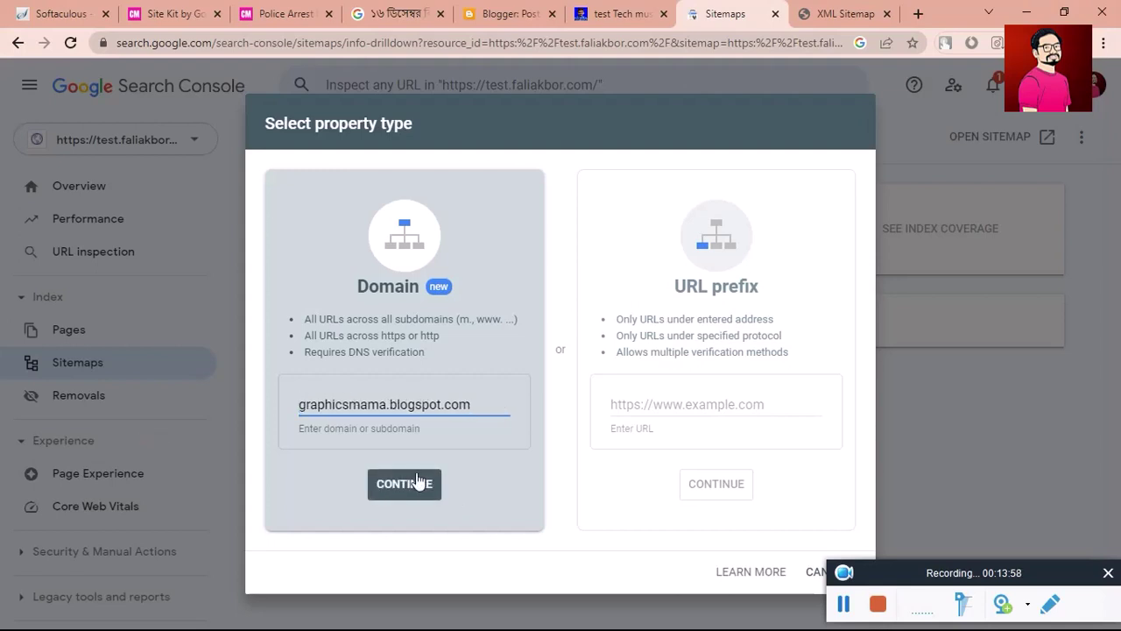
{"action": "left_click", "coordinate": [417, 481]}
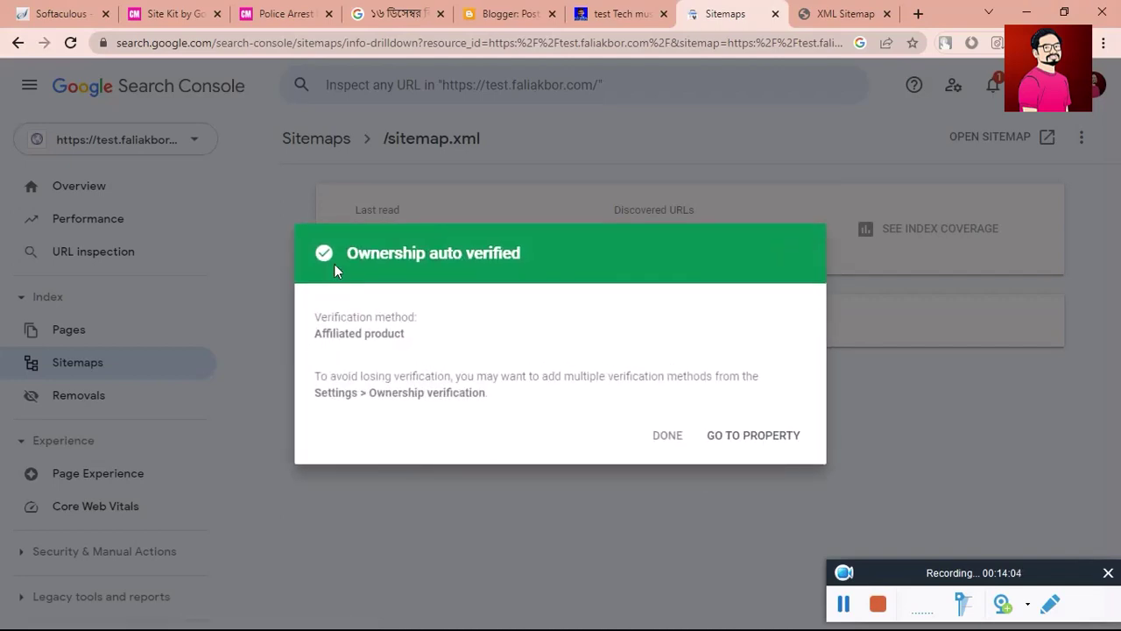
{"action": "triple_click", "coordinate": [368, 250]}
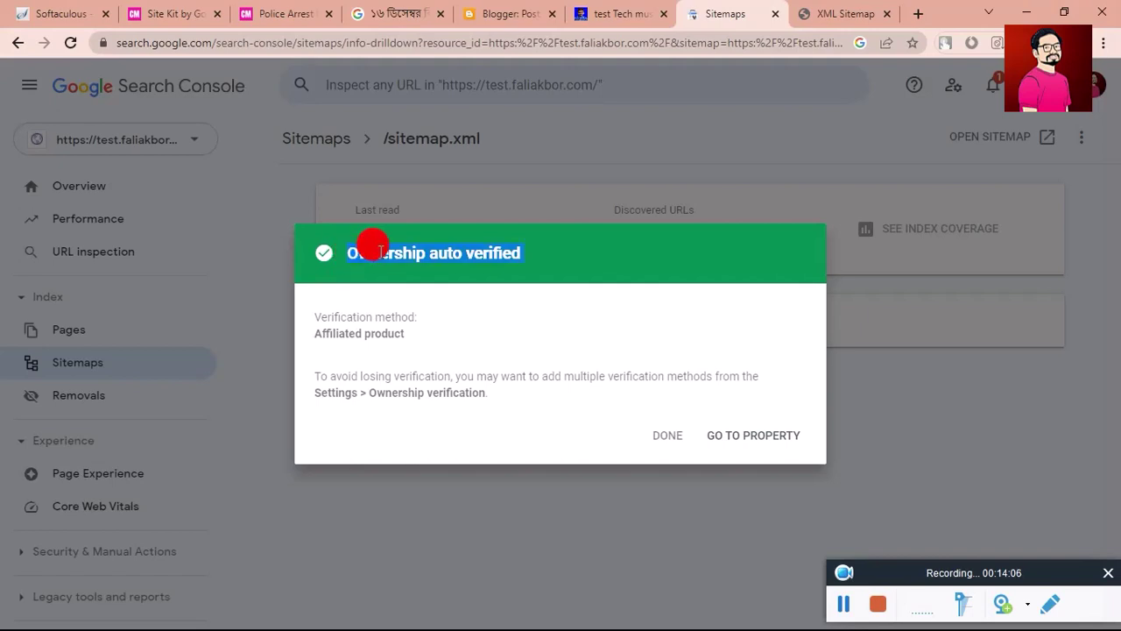
{"action": "left_click", "coordinate": [568, 249]}
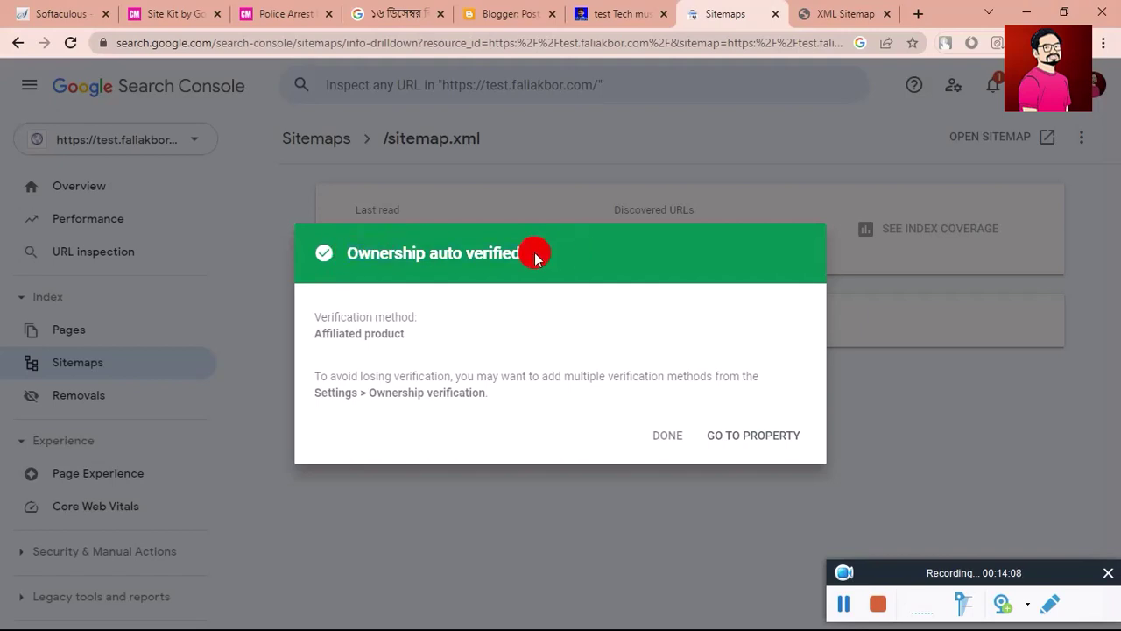
- Review the ownership verification notice for graphicsmama.blogspot.com, go to the new property and look over its overview
{"action": "triple_click", "coordinate": [408, 241]}
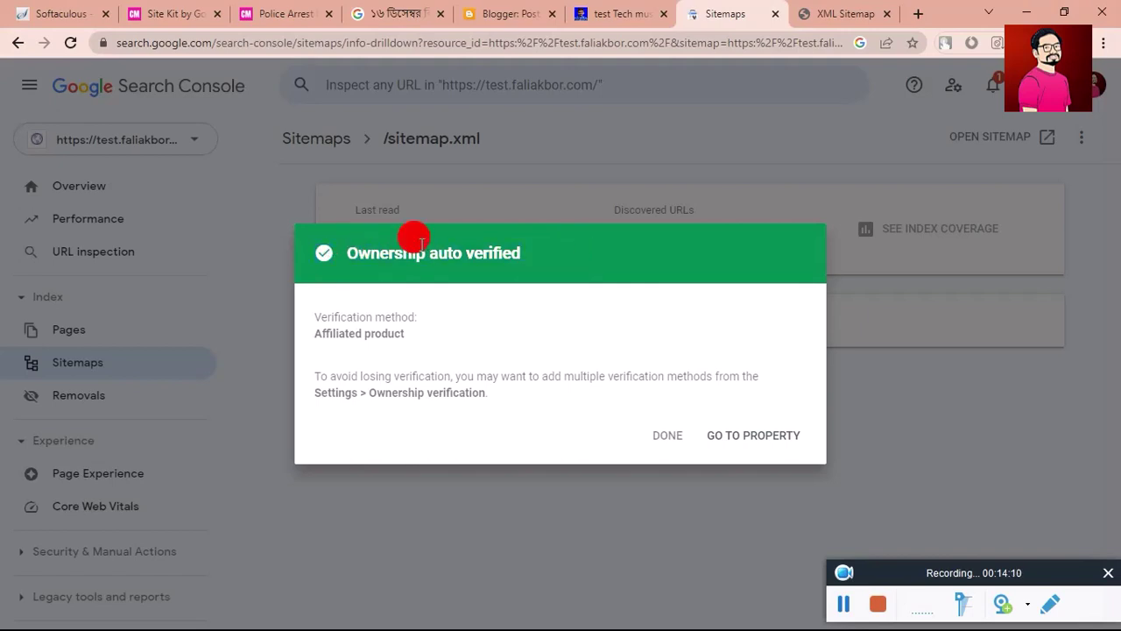
{"action": "left_click", "coordinate": [549, 261]}
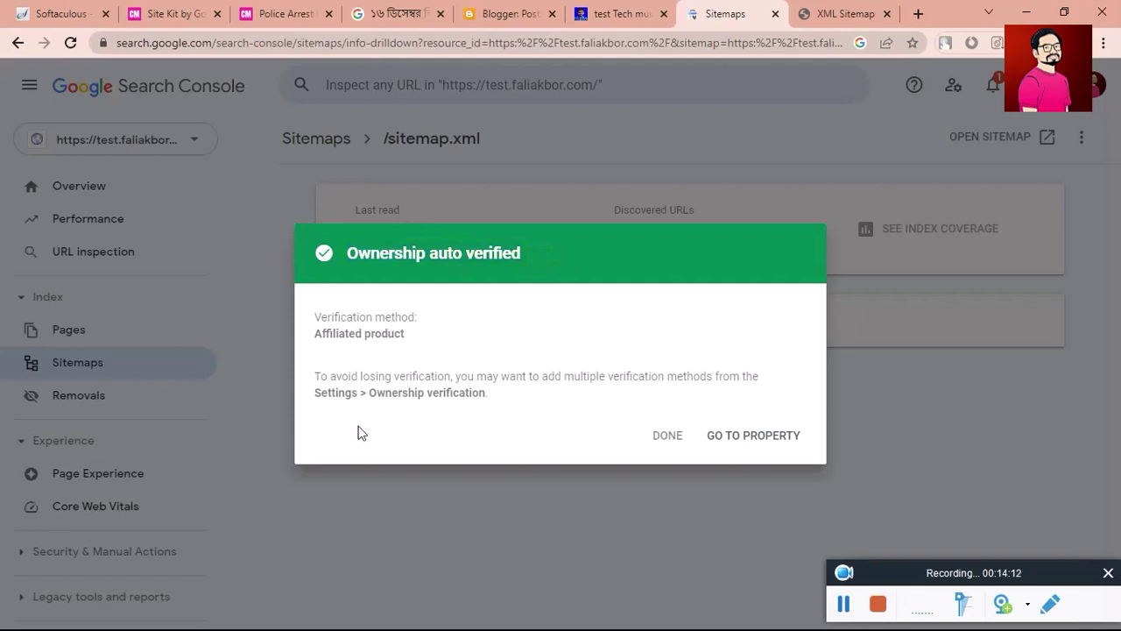
{"action": "left_click_drag", "start_coordinate": [369, 394], "coordinate": [552, 393]}
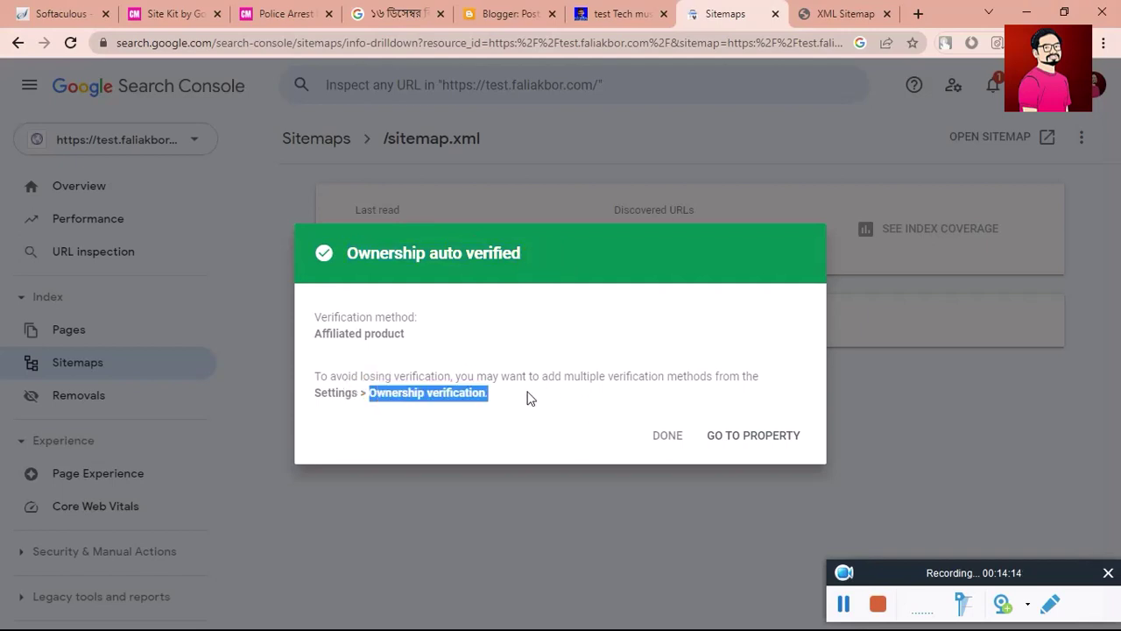
{"action": "left_click", "coordinate": [418, 408]}
{"action": "left_click", "coordinate": [751, 435]}
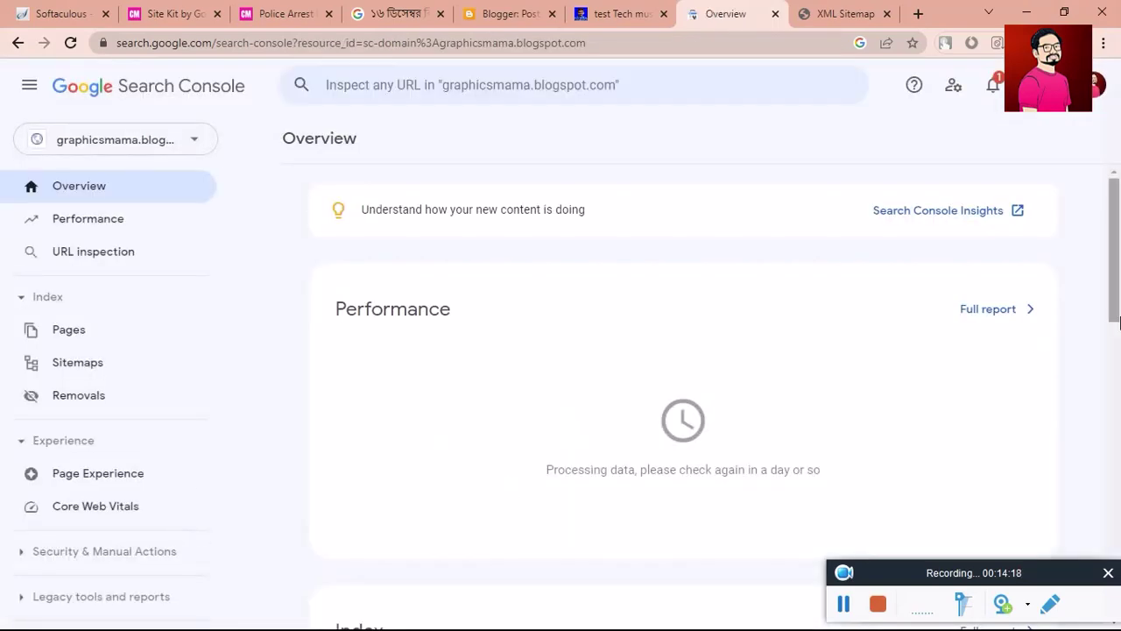
{"action": "scroll", "coordinate": [1119, 310], "scroll_direction": "down", "scroll_amount": 2}
{"action": "scroll", "coordinate": [1116, 325], "scroll_direction": "up", "scroll_amount": 2}
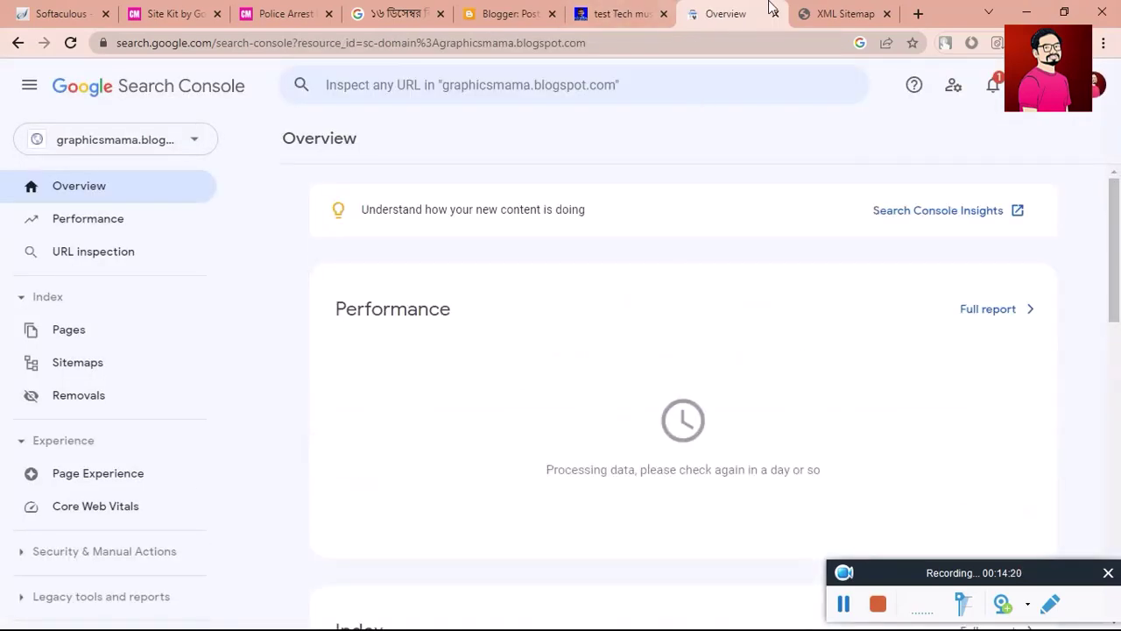
{"action": "left_click", "coordinate": [818, 10]}
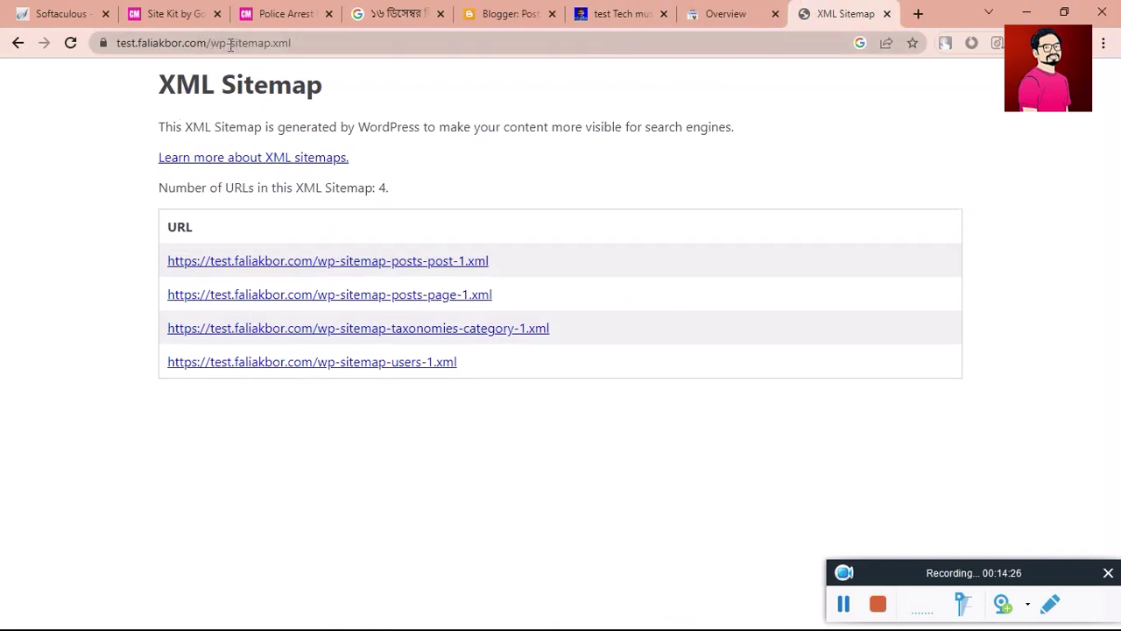
{"action": "left_click_drag", "start_coordinate": [231, 42], "coordinate": [37, 30]}
{"action": "type", "text": "https://graphicsmama.blogspot.com/"}
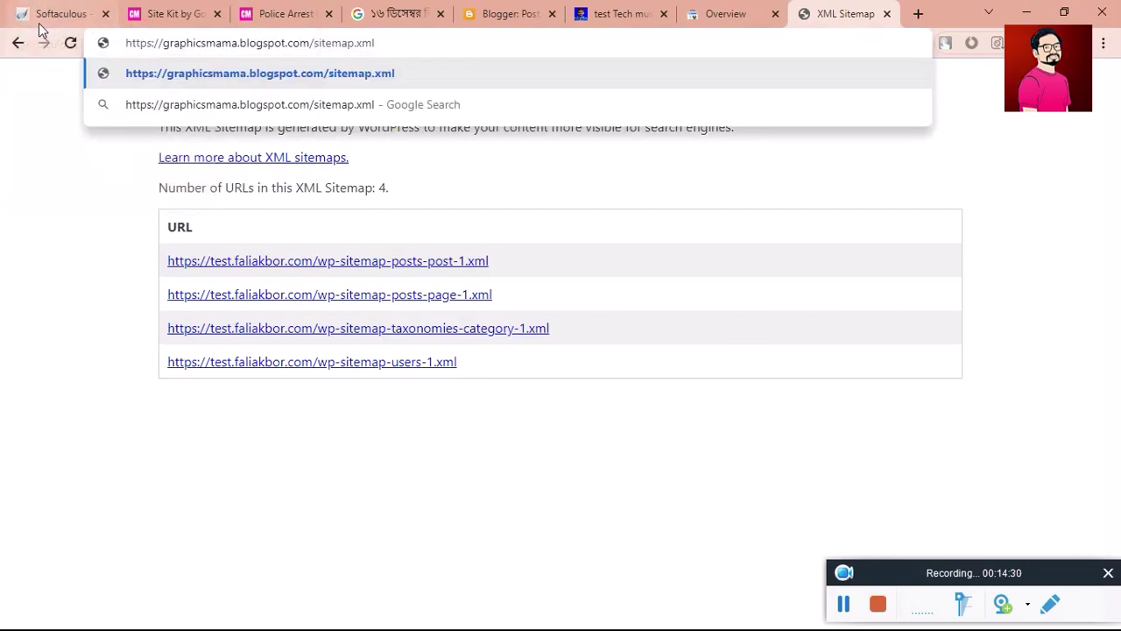
{"action": "key", "text": "Return"}
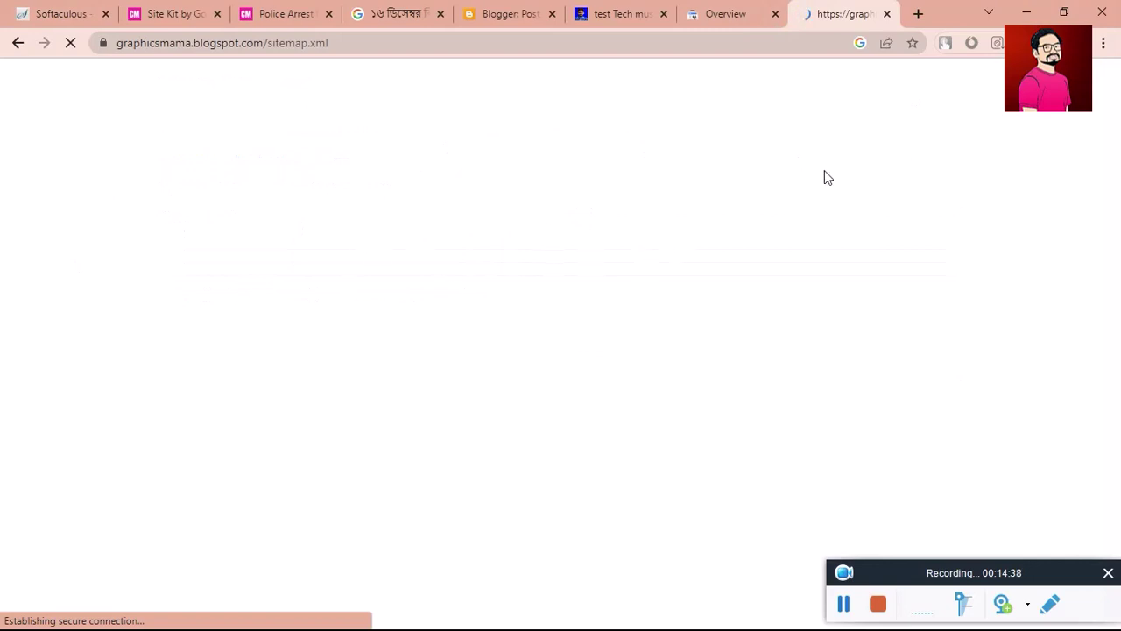
{"action": "left_click", "coordinate": [393, 93]}
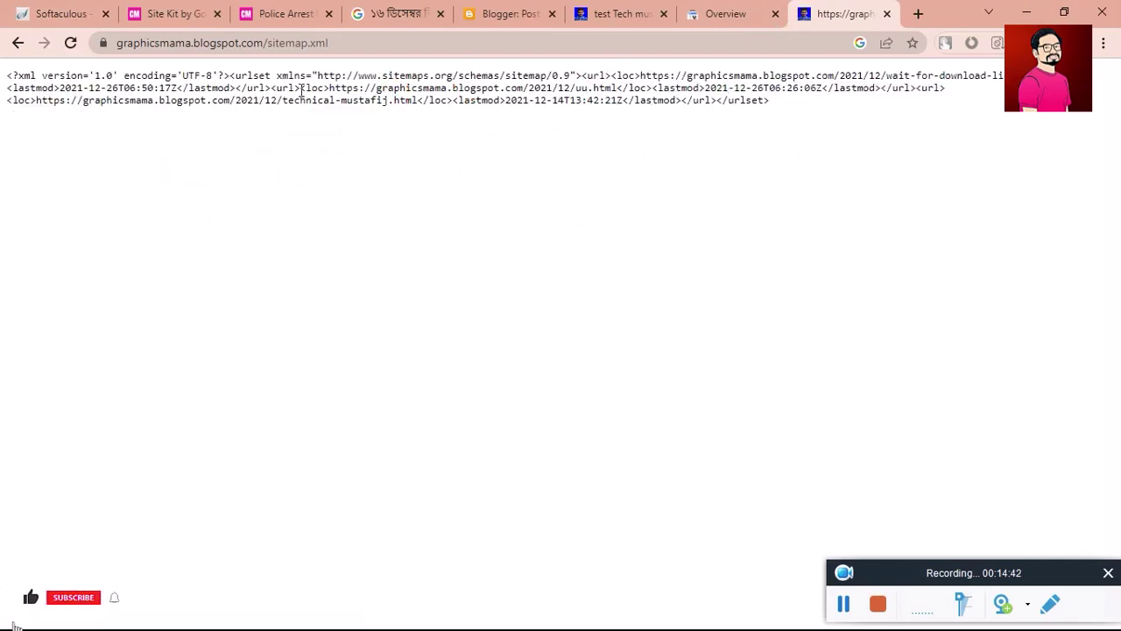
{"action": "left_click_drag", "start_coordinate": [293, 95], "coordinate": [655, 34]}
- Return to Search Console and show the Sitemaps page of the graphicsmama.blogspot.com property
{"action": "left_click", "coordinate": [718, 13]}
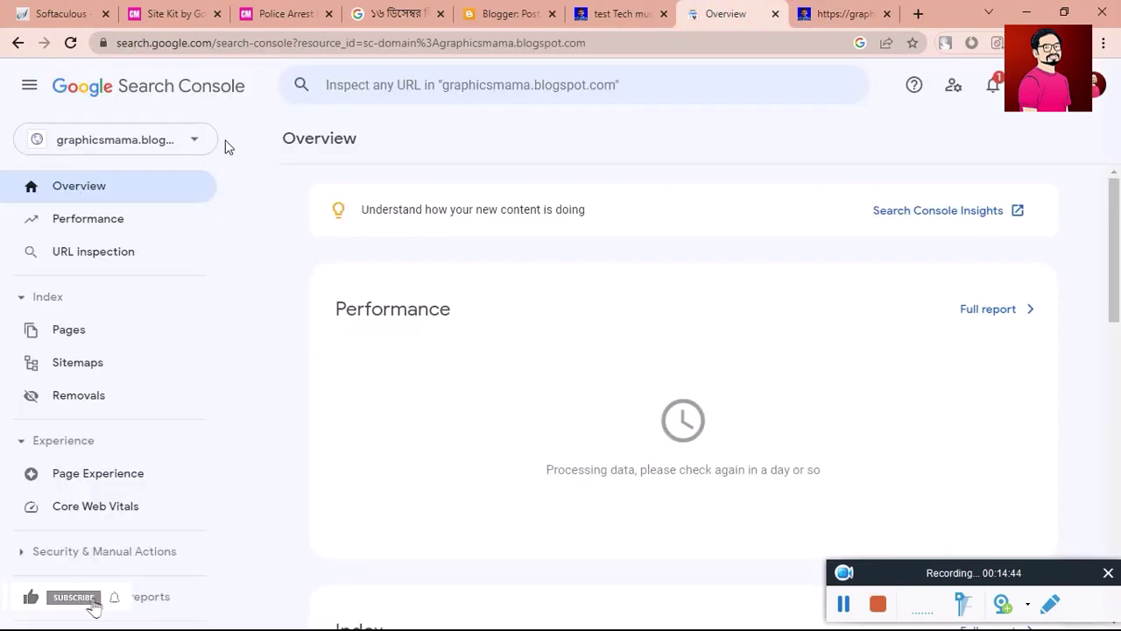
{"action": "left_click", "coordinate": [76, 375]}
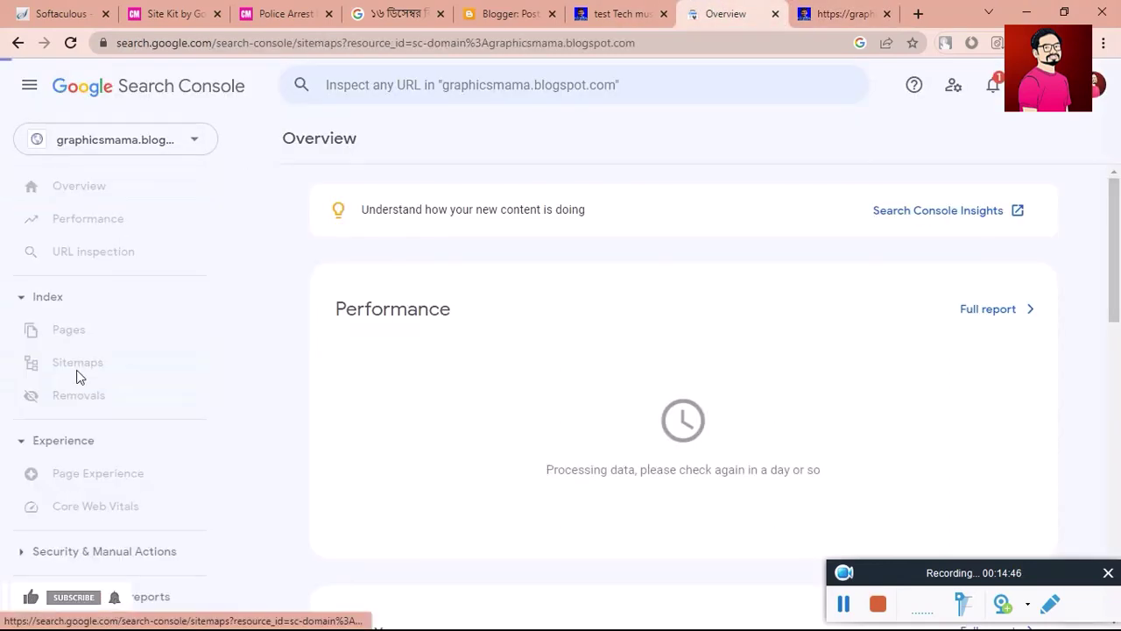
{"action": "left_click", "coordinate": [417, 254]}
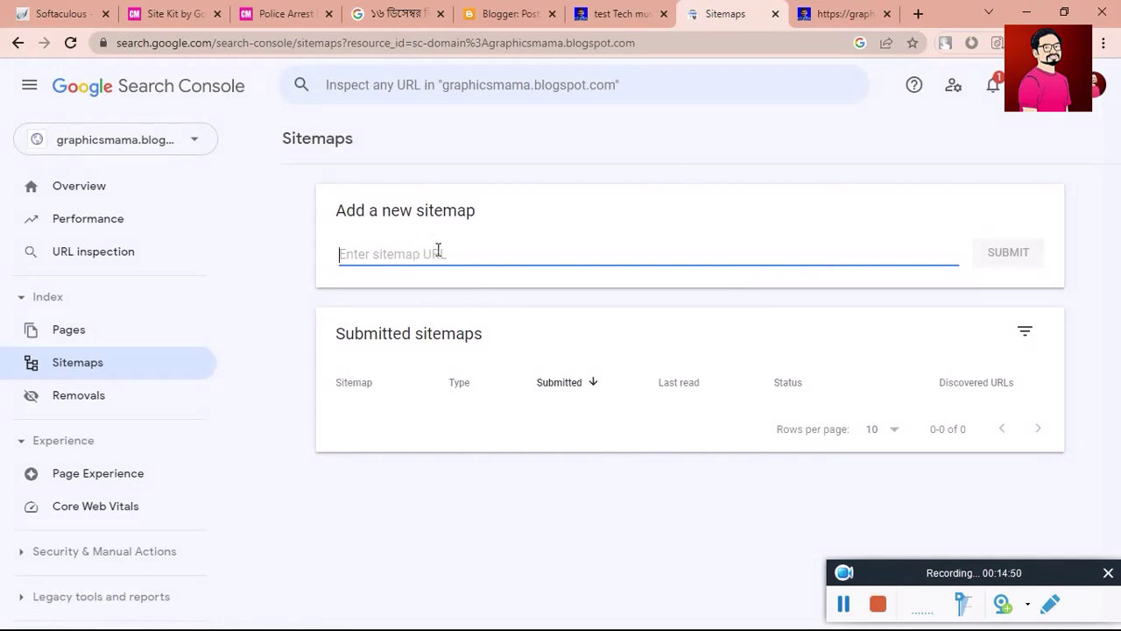
{"action": "left_click", "coordinate": [82, 364]}
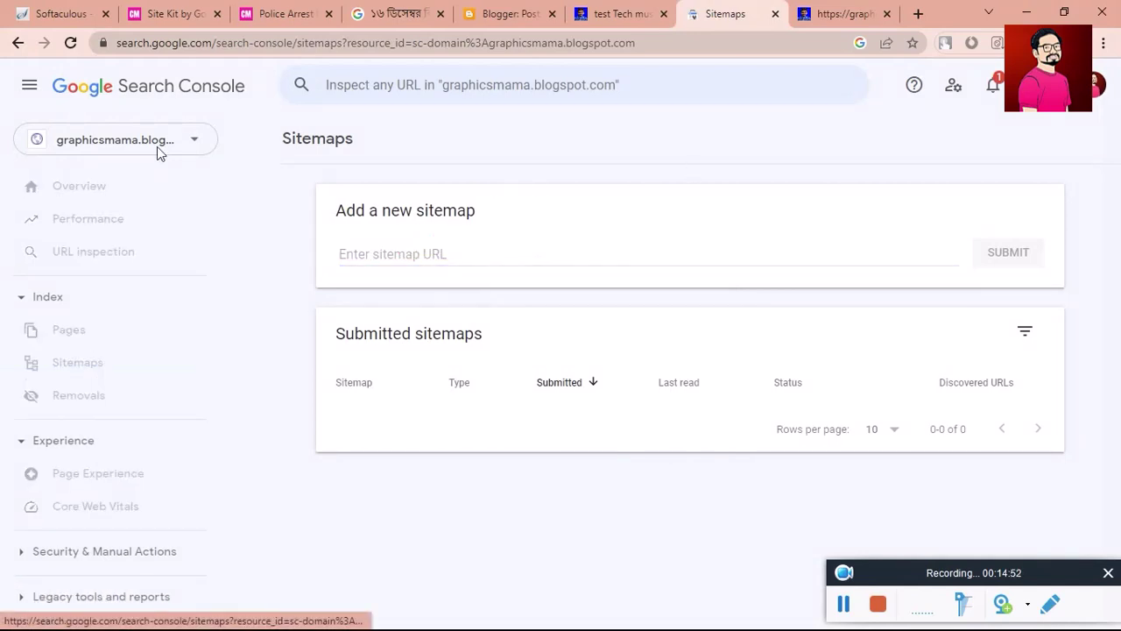
{"action": "left_click", "coordinate": [152, 141]}
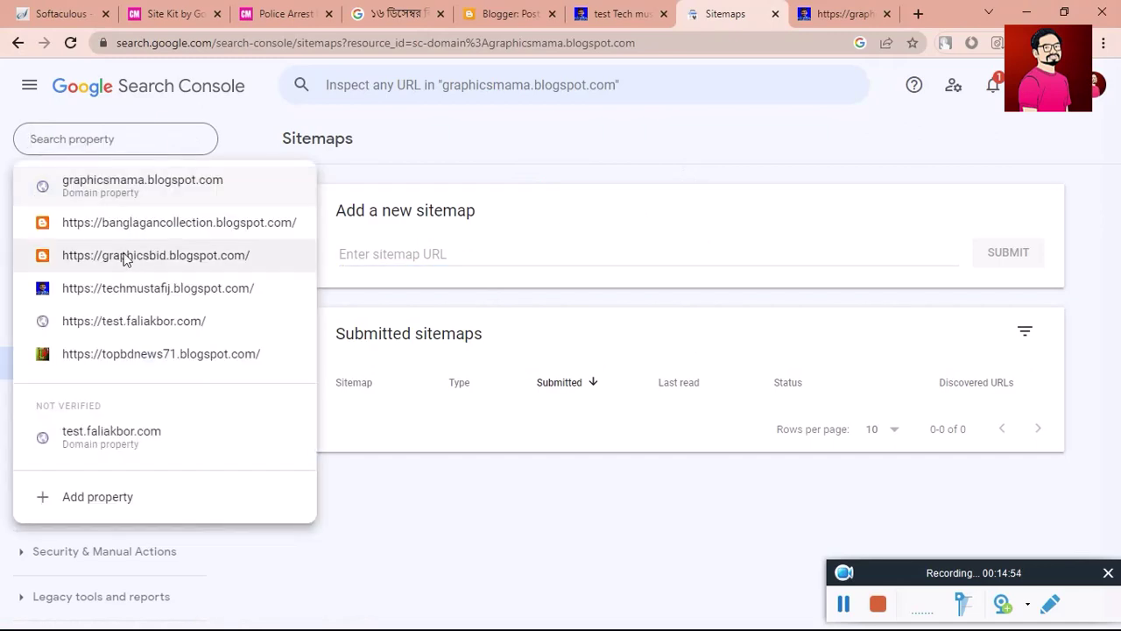
{"action": "left_click", "coordinate": [122, 324]}
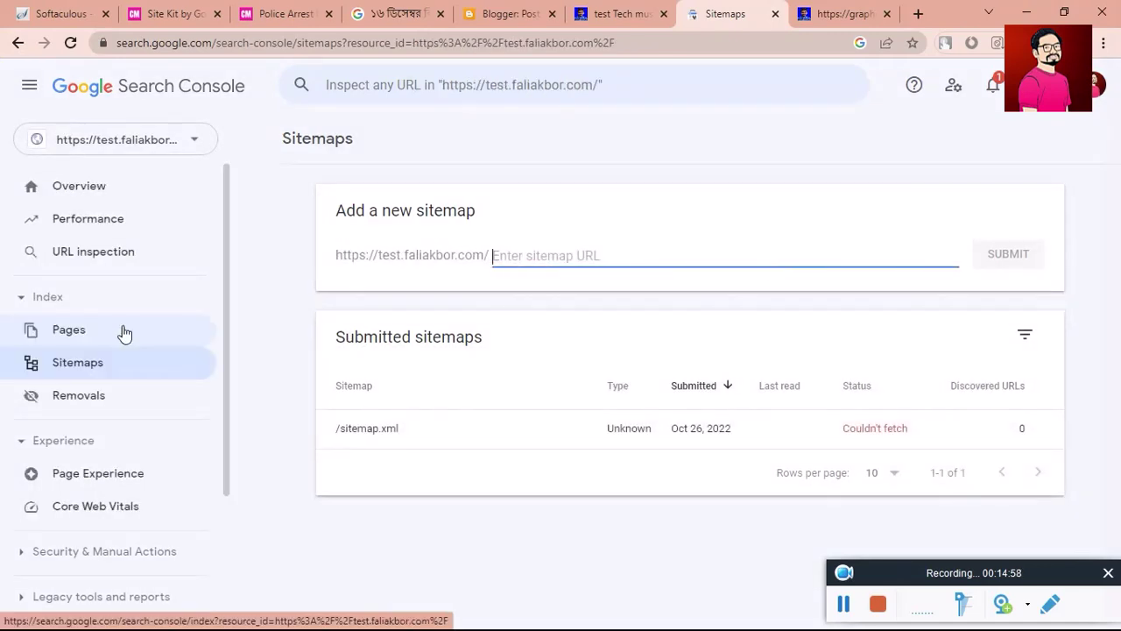
{"action": "left_click", "coordinate": [514, 256]}
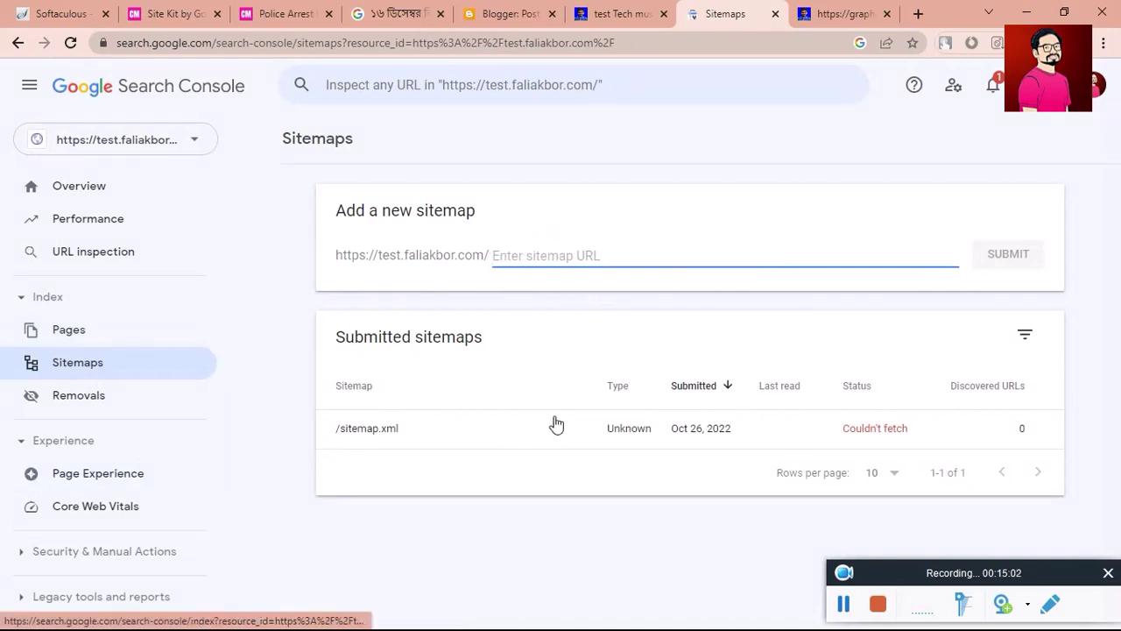
{"action": "left_click", "coordinate": [505, 275]}
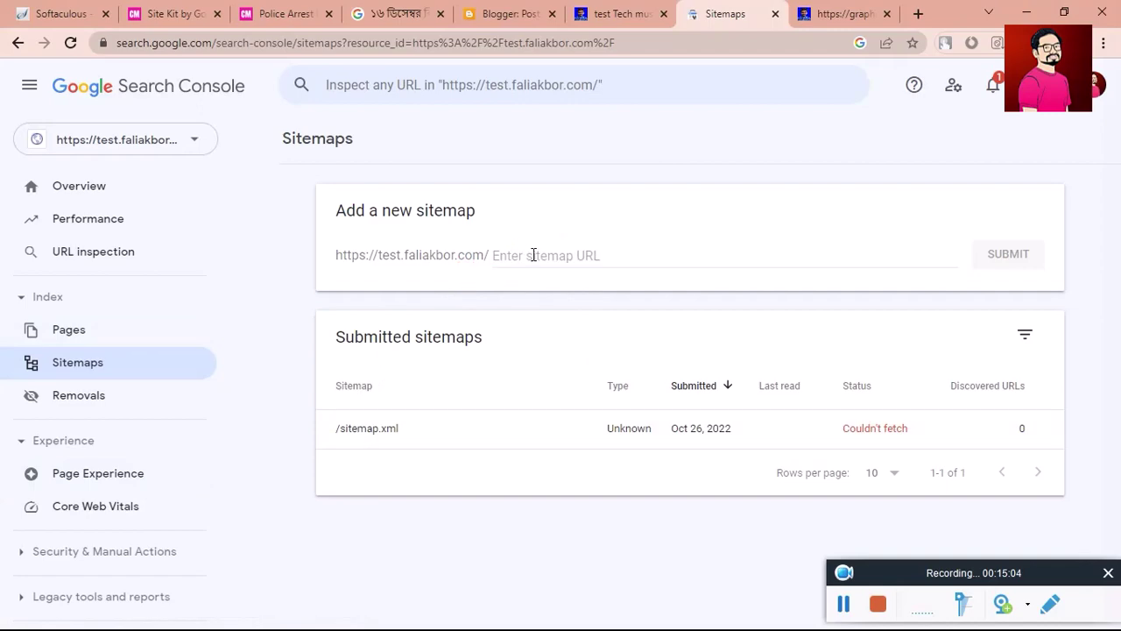
{"action": "left_click", "coordinate": [534, 255]}
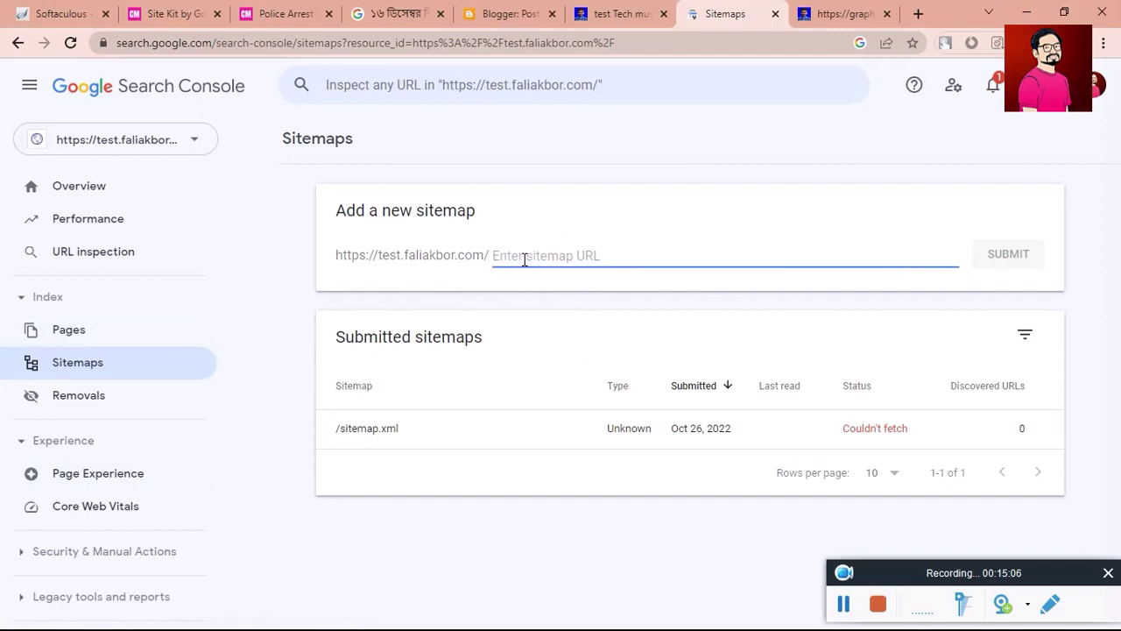
- Switch to Blogger, choose the Tech Mustafij blog from the blog list and open its settings
{"action": "left_click", "coordinate": [629, 13]}
{"action": "left_click", "coordinate": [713, 9]}
{"action": "left_click", "coordinate": [477, 11]}
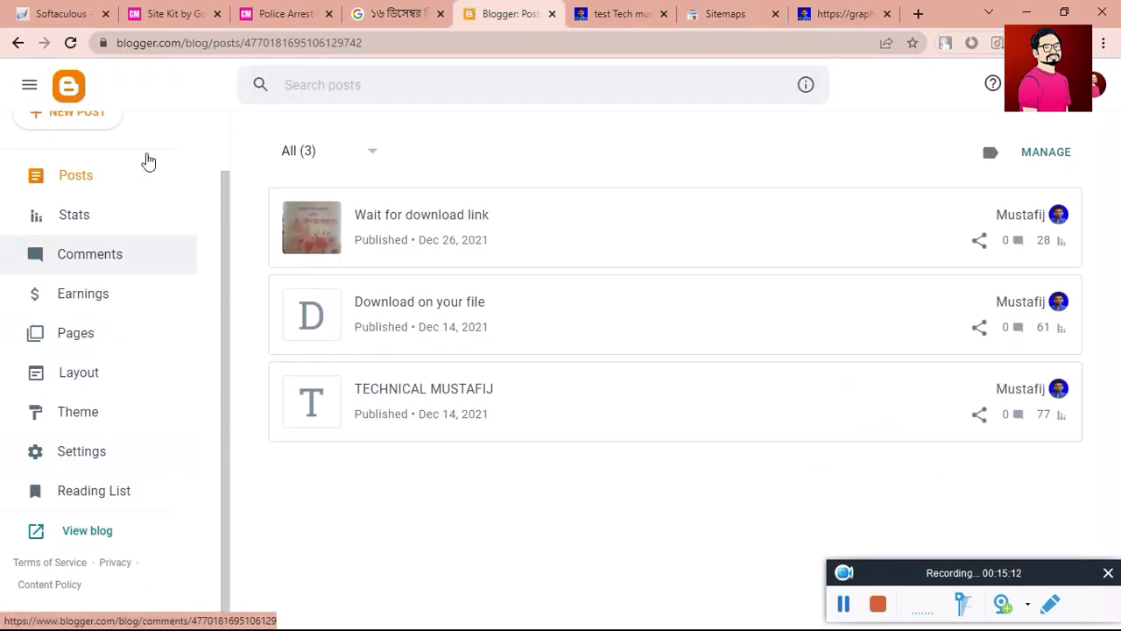
{"action": "left_click_drag", "start_coordinate": [227, 180], "coordinate": [238, 95]}
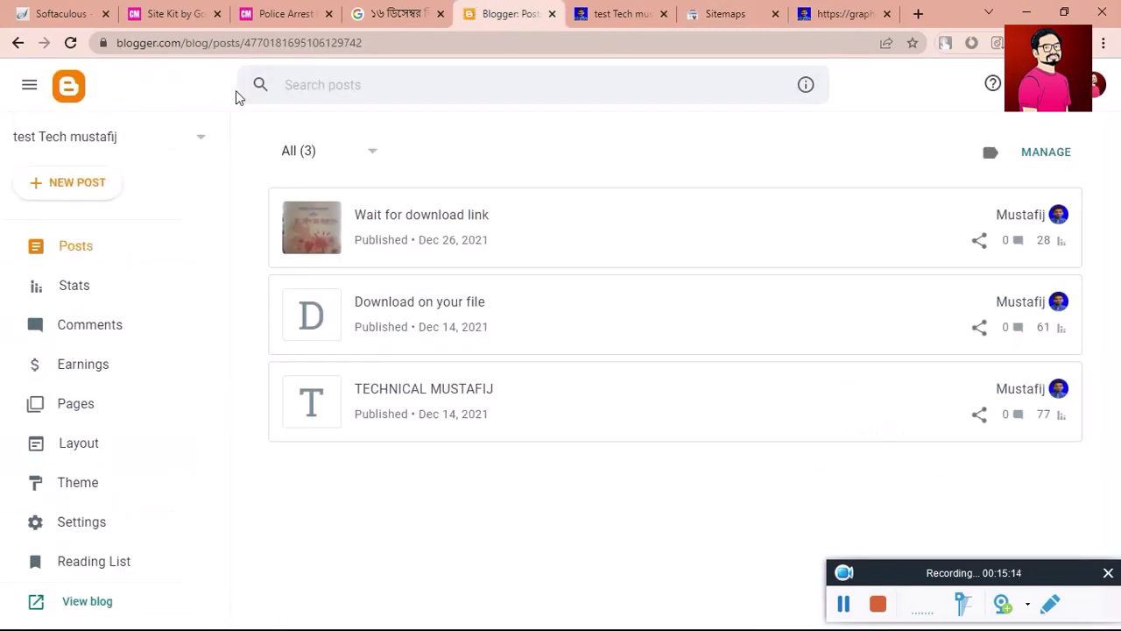
{"action": "left_click", "coordinate": [125, 151]}
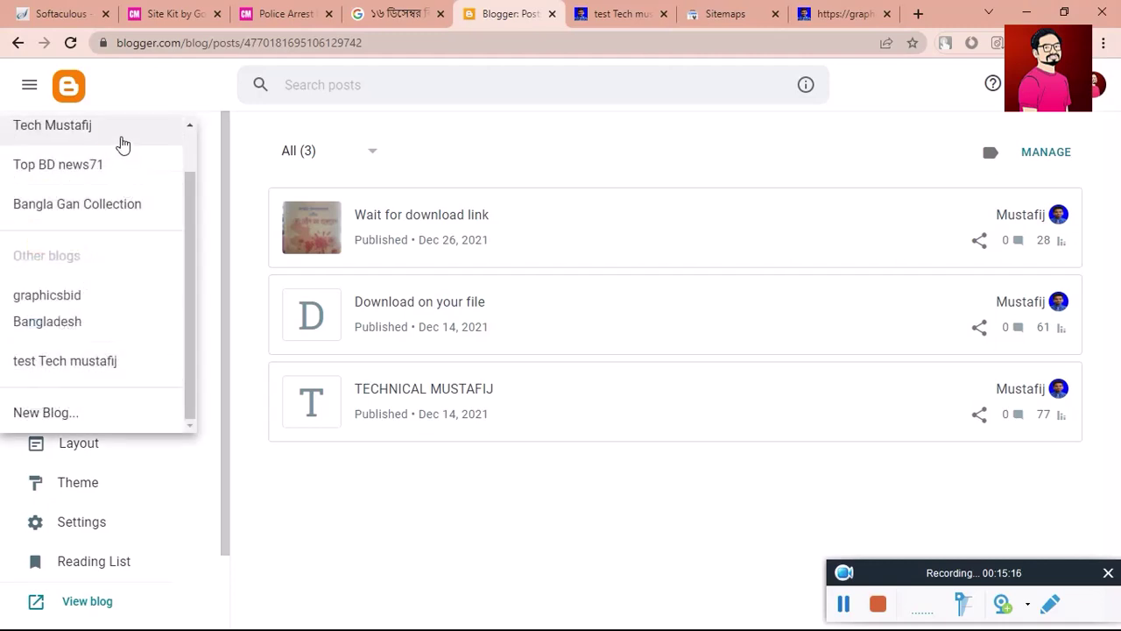
{"action": "left_click", "coordinate": [123, 143]}
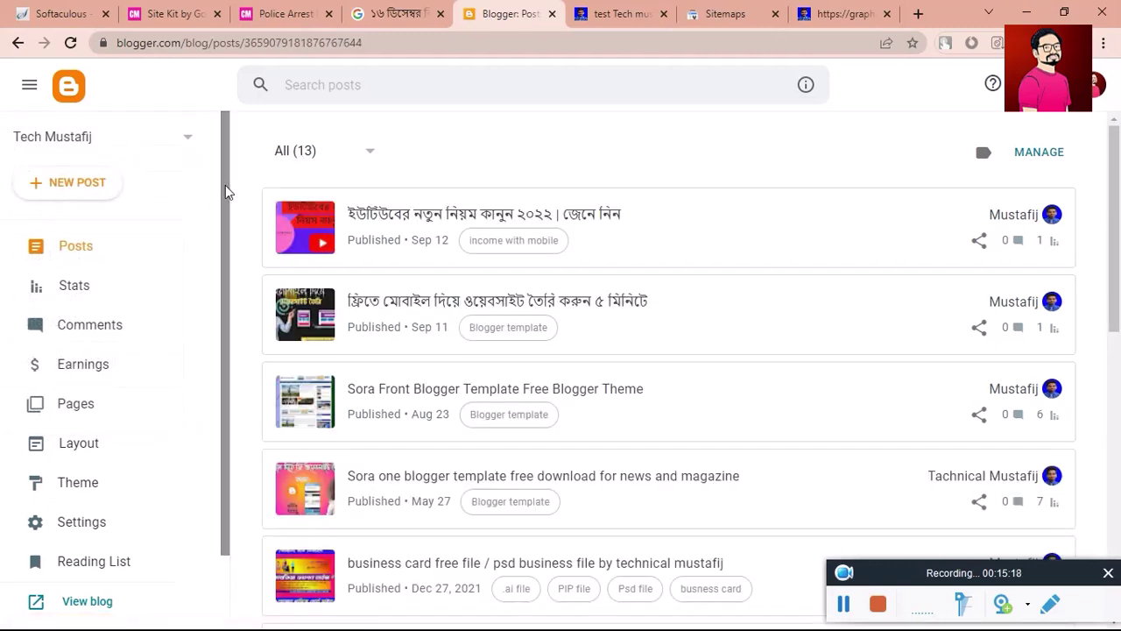
{"action": "left_click_drag", "start_coordinate": [225, 191], "coordinate": [205, 426]}
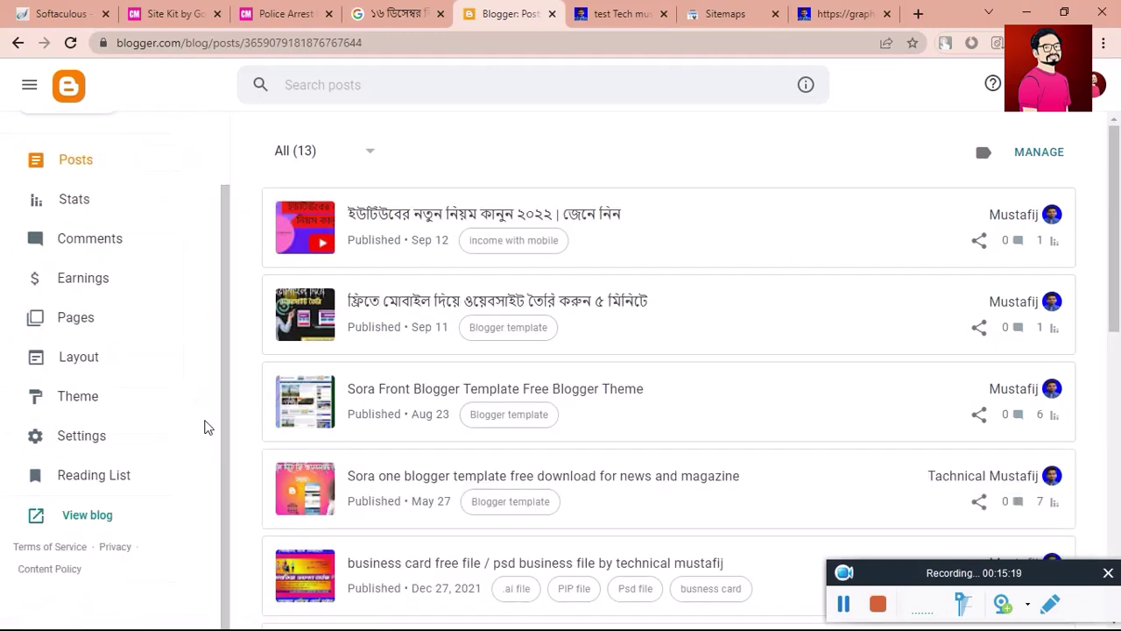
{"action": "left_click", "coordinate": [77, 438]}
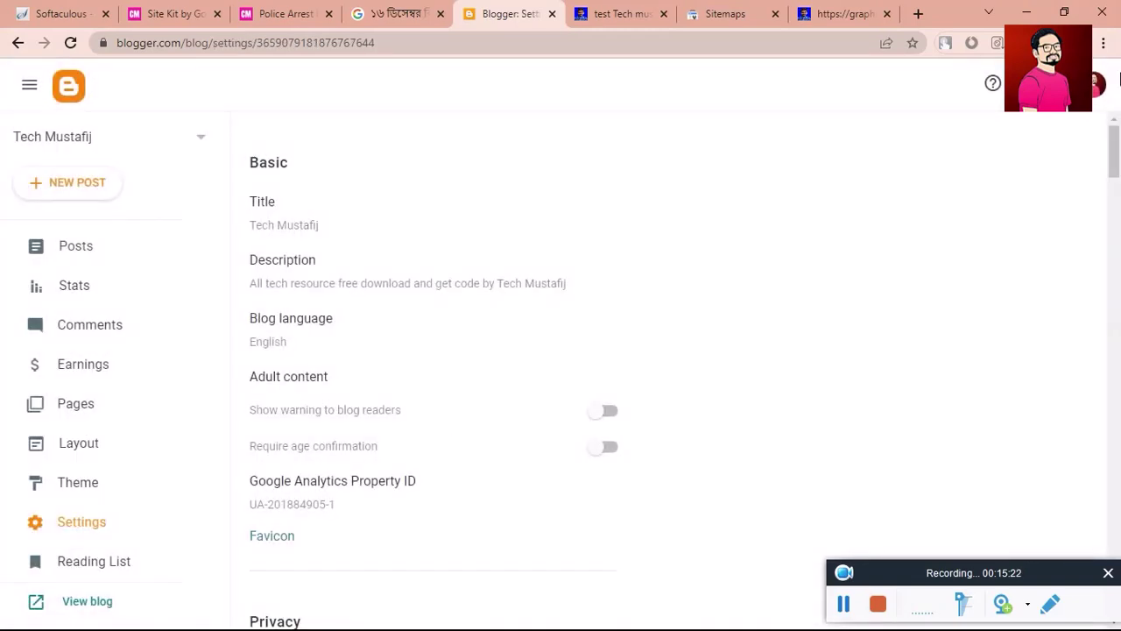
- Examine the search description under the blog's Meta tags settings and close it without saving changes
{"action": "left_click_drag", "start_coordinate": [1113, 151], "coordinate": [1112, 464]}
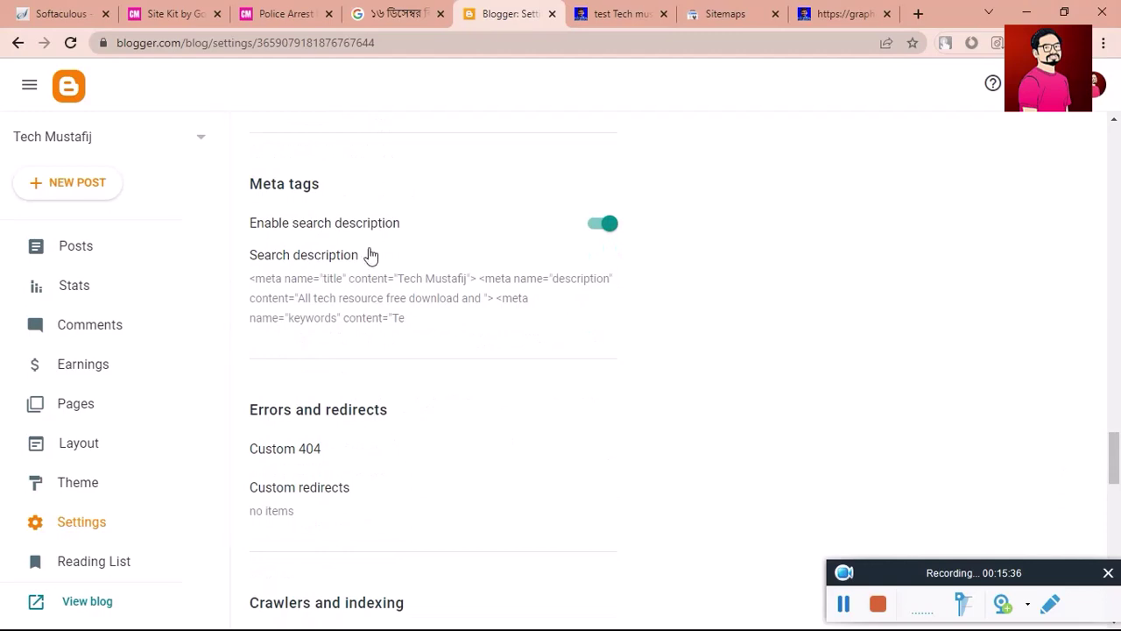
{"action": "left_click_drag", "start_coordinate": [266, 218], "coordinate": [430, 196]}
{"action": "left_click", "coordinate": [329, 301]}
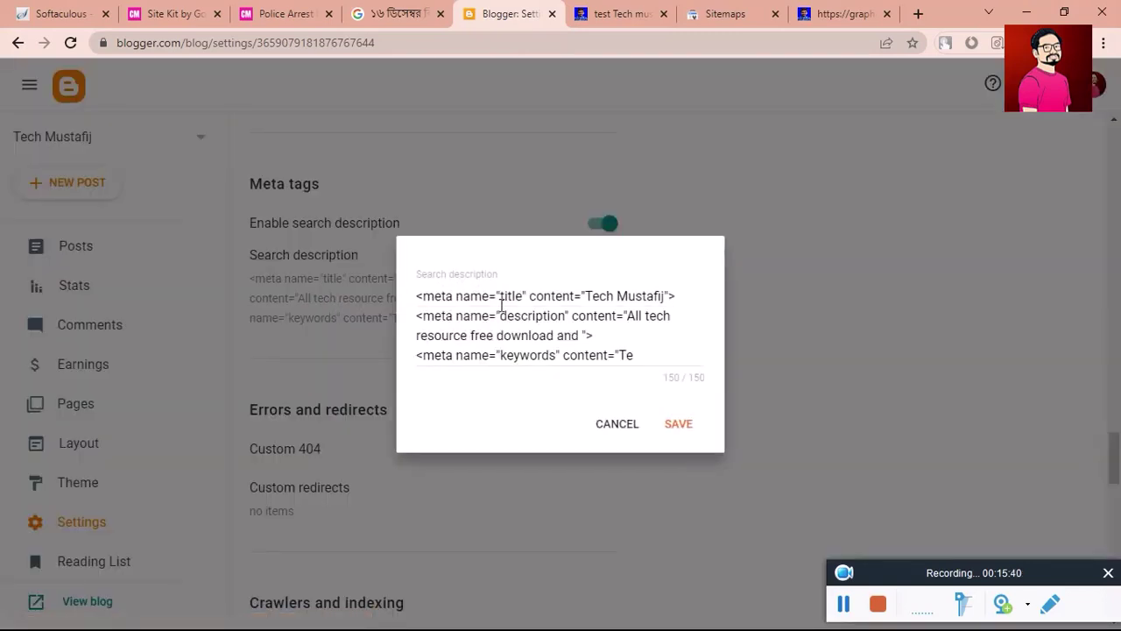
{"action": "left_click_drag", "start_coordinate": [550, 335], "coordinate": [570, 350]}
{"action": "left_click", "coordinate": [550, 334]}
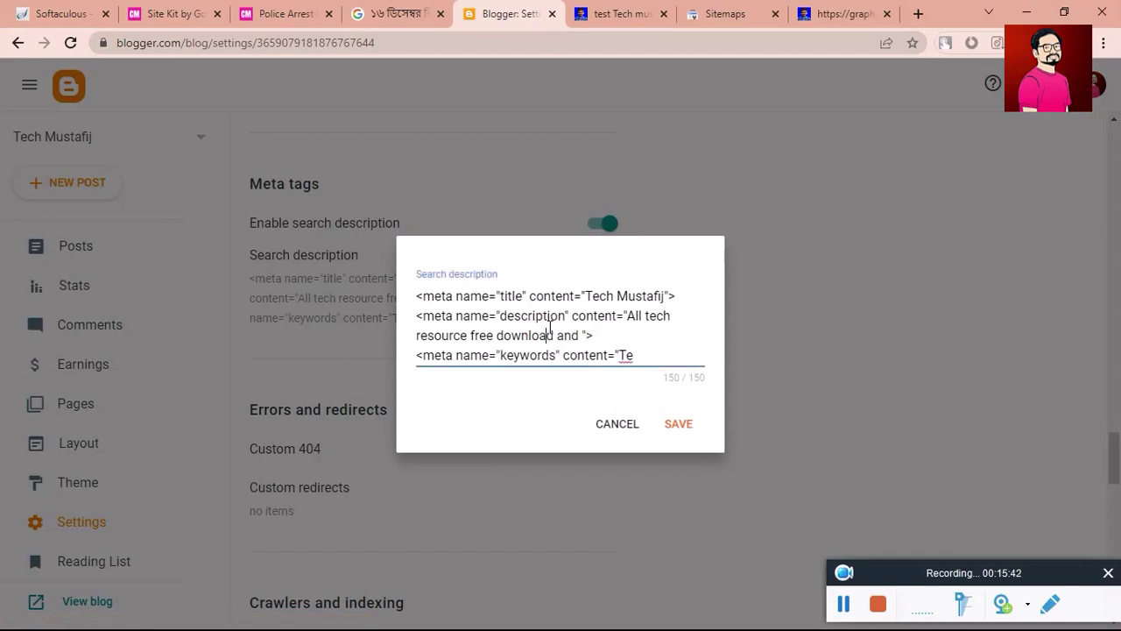
{"action": "left_click_drag", "start_coordinate": [633, 331], "coordinate": [435, 260]}
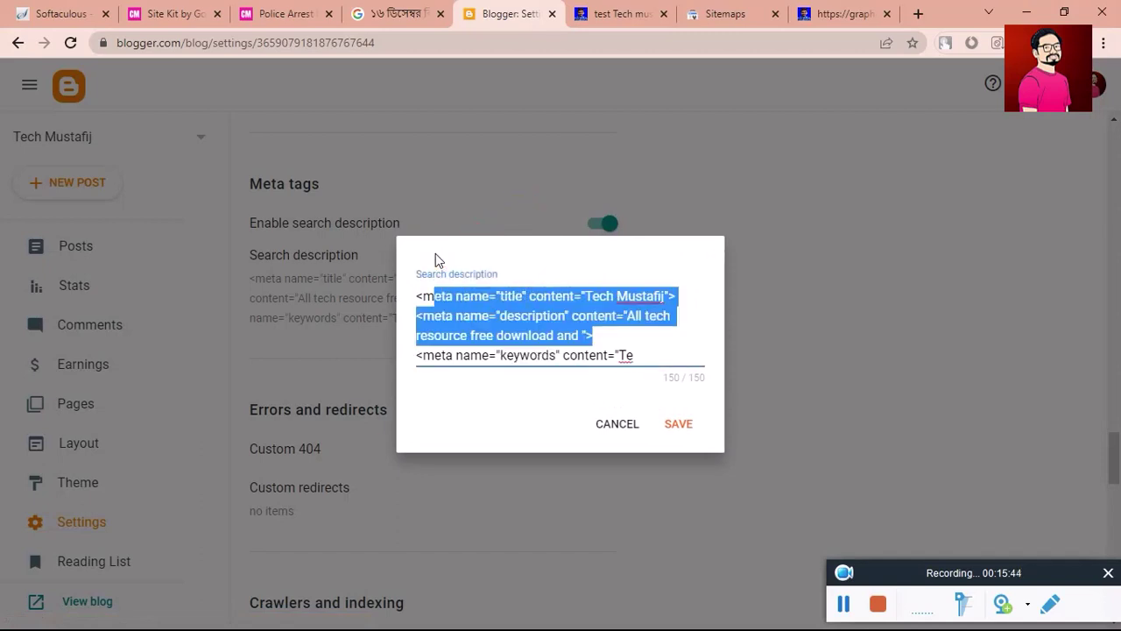
{"action": "left_click", "coordinate": [525, 313]}
{"action": "left_click", "coordinate": [621, 419]}
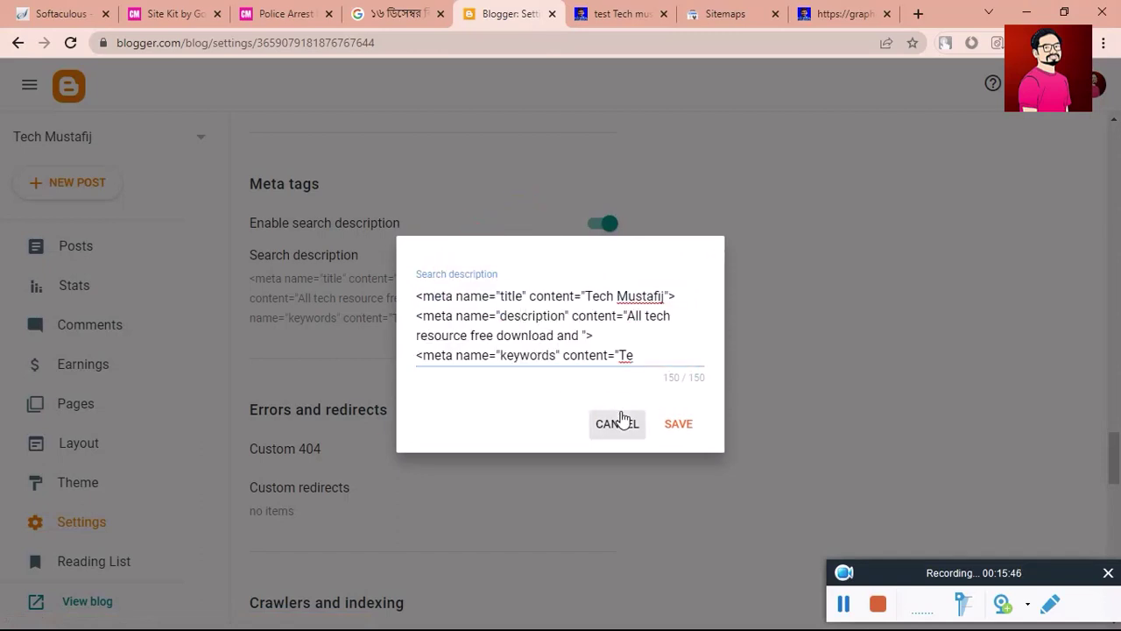
{"action": "left_click", "coordinate": [411, 247]}
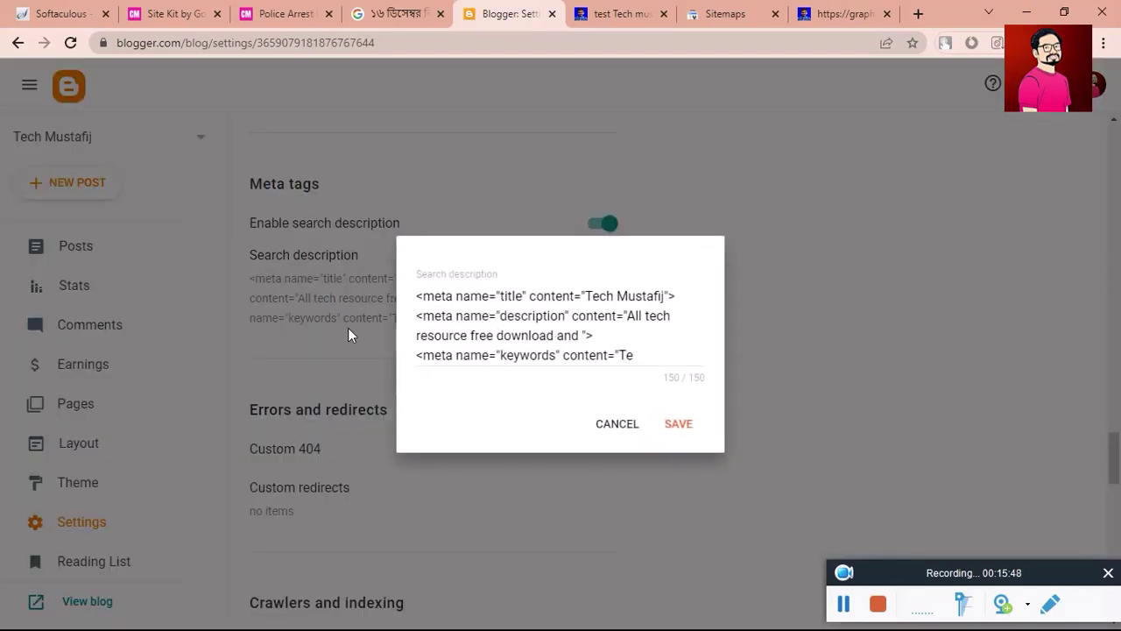
{"action": "left_click", "coordinate": [631, 423]}
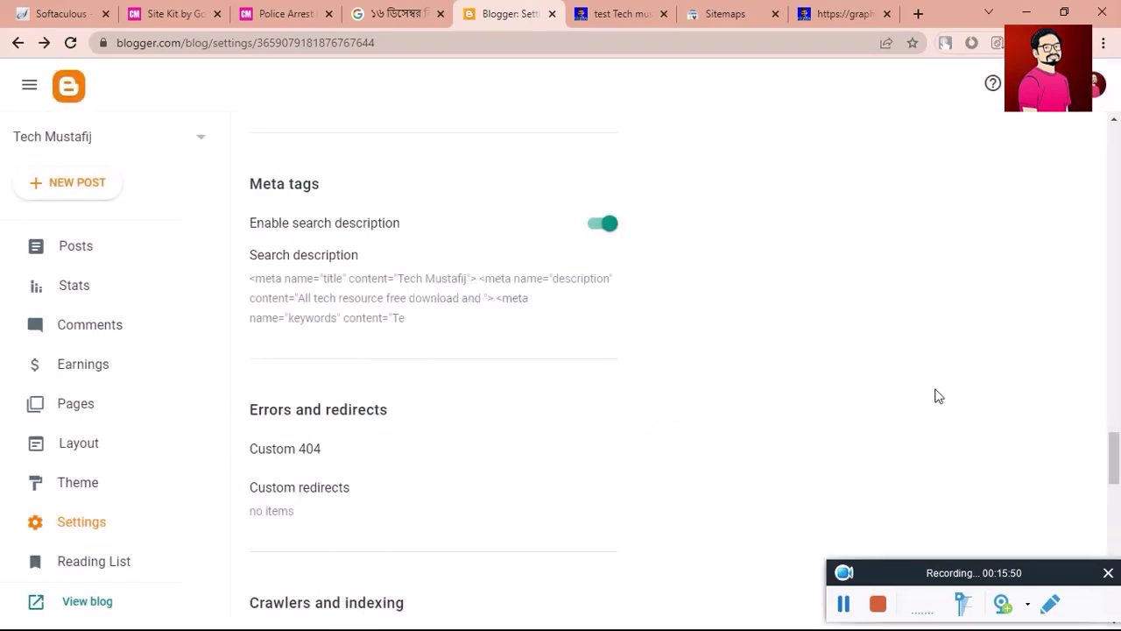
- Open the Tech Mustafij blog's custom robots.txt setting and copy the full sitemap URL at its end
{"action": "left_click_drag", "start_coordinate": [1119, 454], "coordinate": [1111, 492]}
{"action": "left_click", "coordinate": [290, 213]}
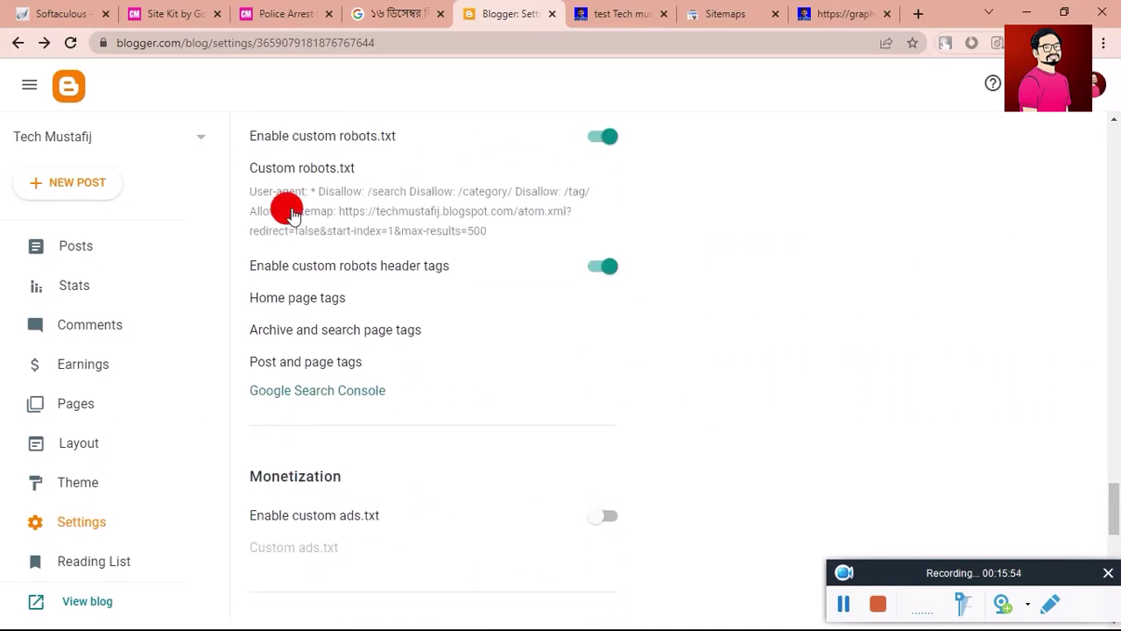
{"action": "mouse_move", "coordinate": [698, 312]}
{"action": "left_mouse_down"}
{"action": "mouse_move", "coordinate": [698, 323]}
{"action": "mouse_move", "coordinate": [680, 270]}
{"action": "mouse_move", "coordinate": [677, 359]}
{"action": "mouse_move", "coordinate": [691, 202]}
{"action": "mouse_move", "coordinate": [696, 384]}
{"action": "left_mouse_up"}
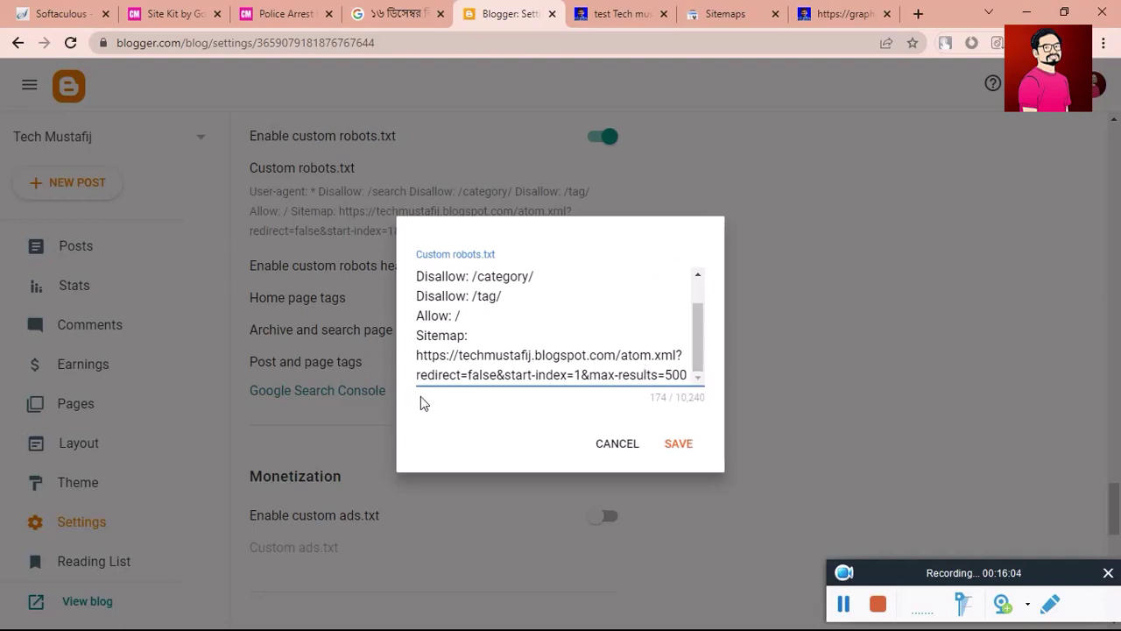
{"action": "double_click", "coordinate": [474, 357]}
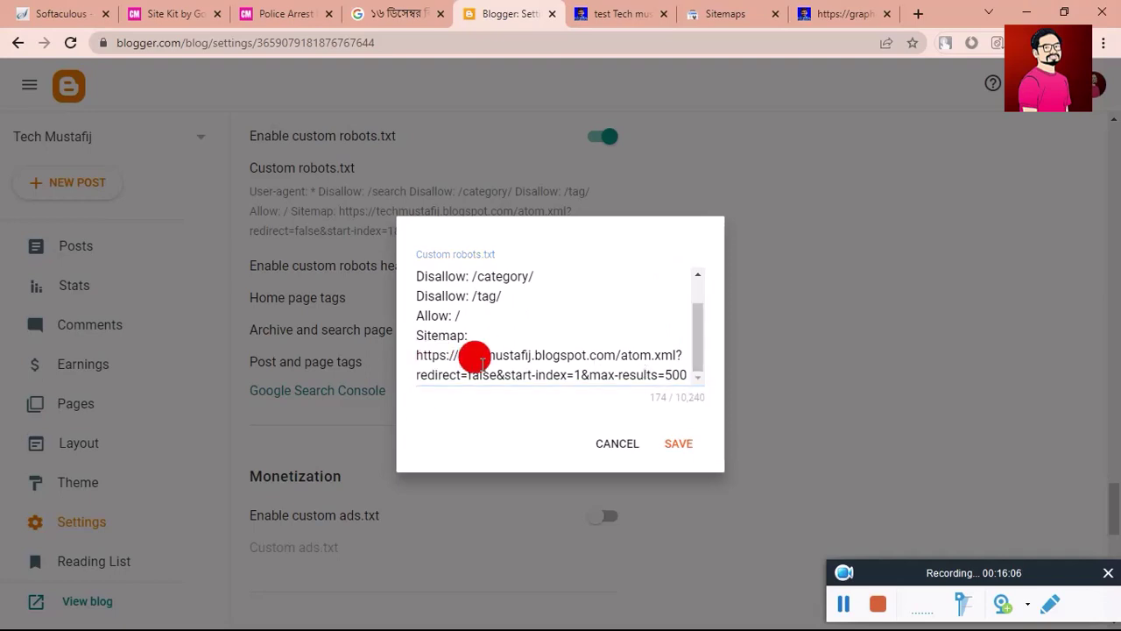
{"action": "left_click", "coordinate": [439, 364]}
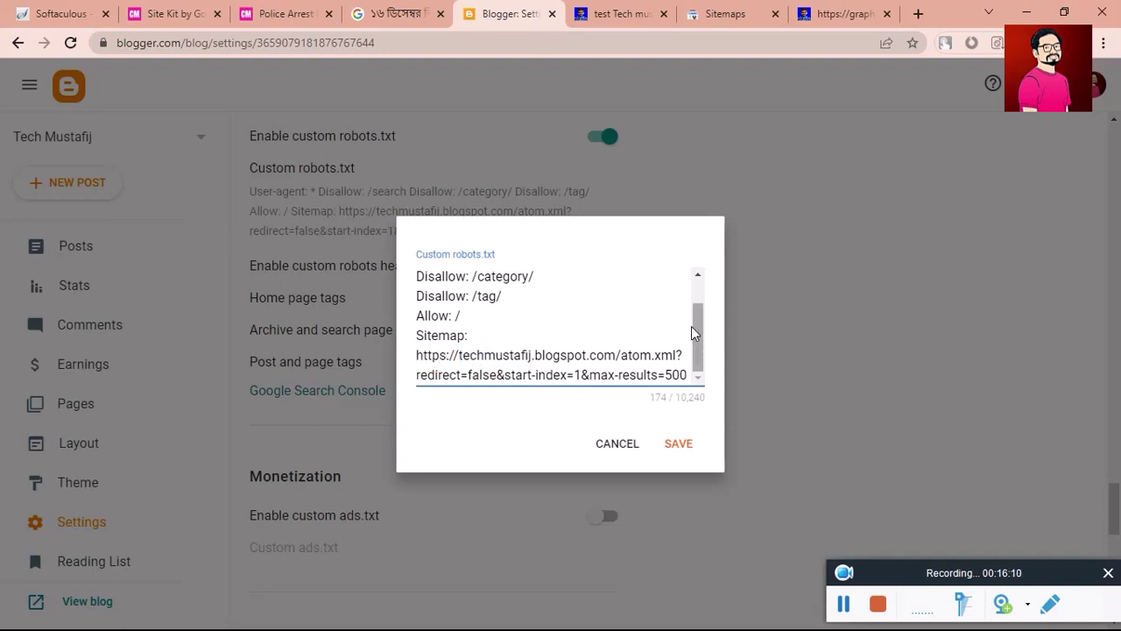
{"action": "mouse_move", "coordinate": [691, 326]}
{"action": "left_mouse_down"}
{"action": "mouse_move", "coordinate": [707, 309]}
{"action": "mouse_move", "coordinate": [671, 233]}
{"action": "mouse_move", "coordinate": [681, 345]}
{"action": "left_mouse_up"}
{"action": "left_click_drag", "start_coordinate": [417, 355], "coordinate": [734, 393]}
{"action": "key", "text": "ctrl+c"}
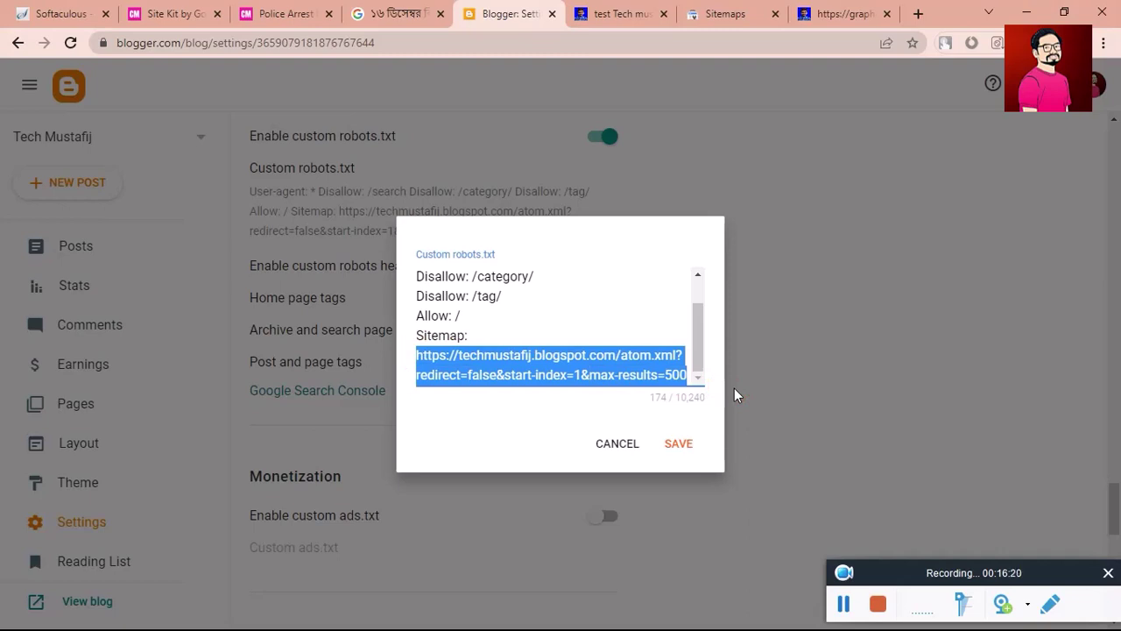
{"action": "key", "text": "Right"}
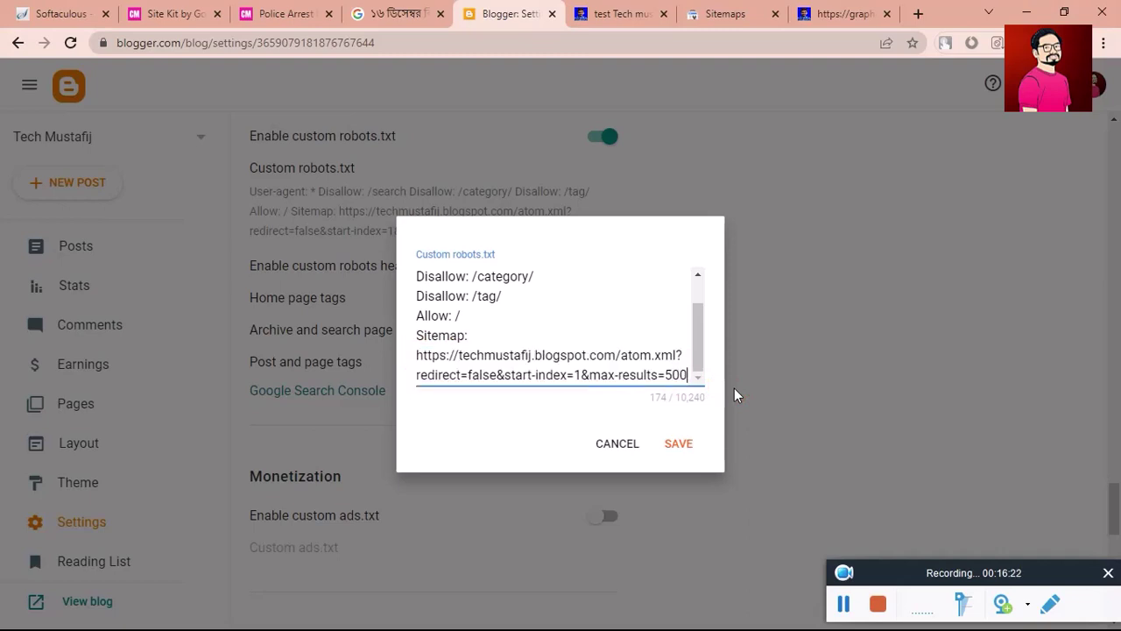
- Switch to Search Console, select the graphicsmama.blogspot.com property and paste the copied sitemap URL as a new sitemap
{"action": "left_click", "coordinate": [714, 13]}
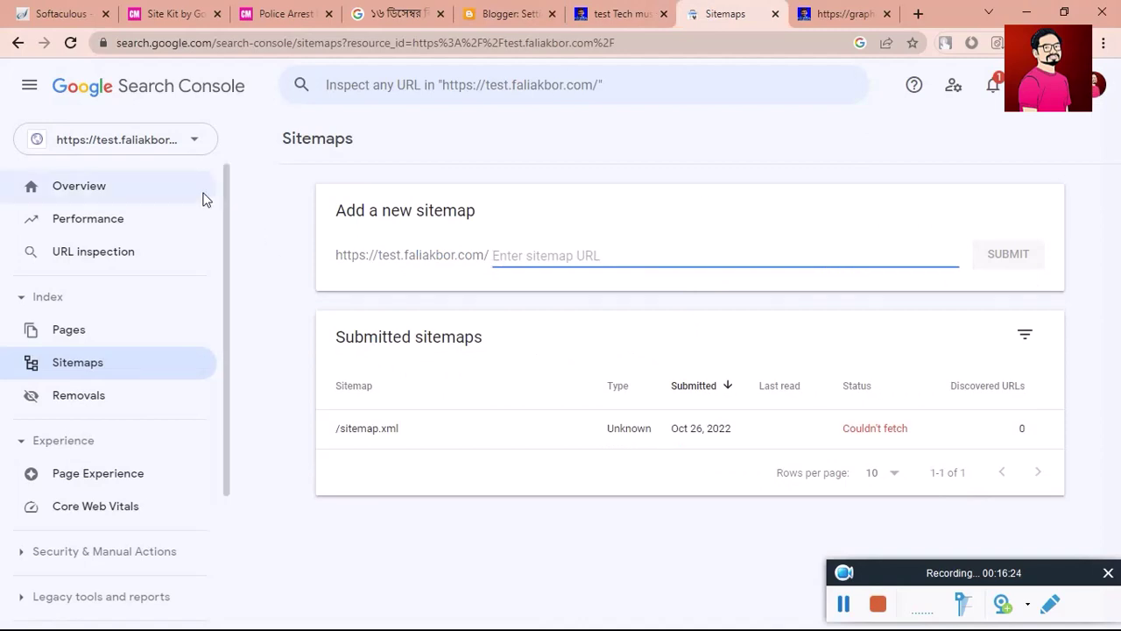
{"action": "left_click", "coordinate": [171, 147]}
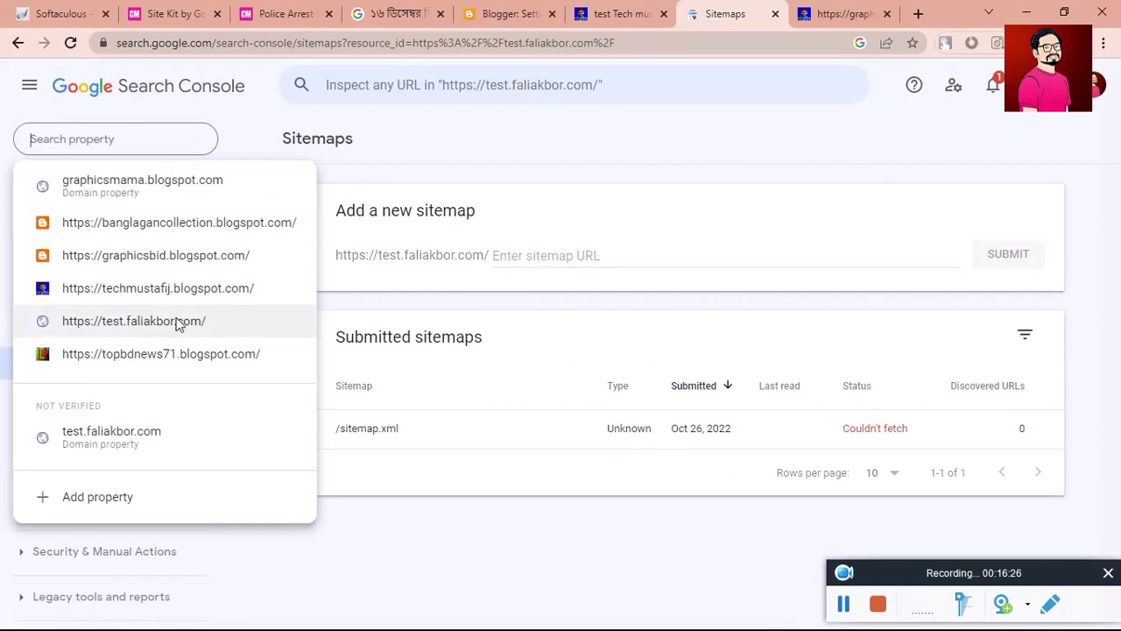
{"action": "left_click", "coordinate": [156, 197]}
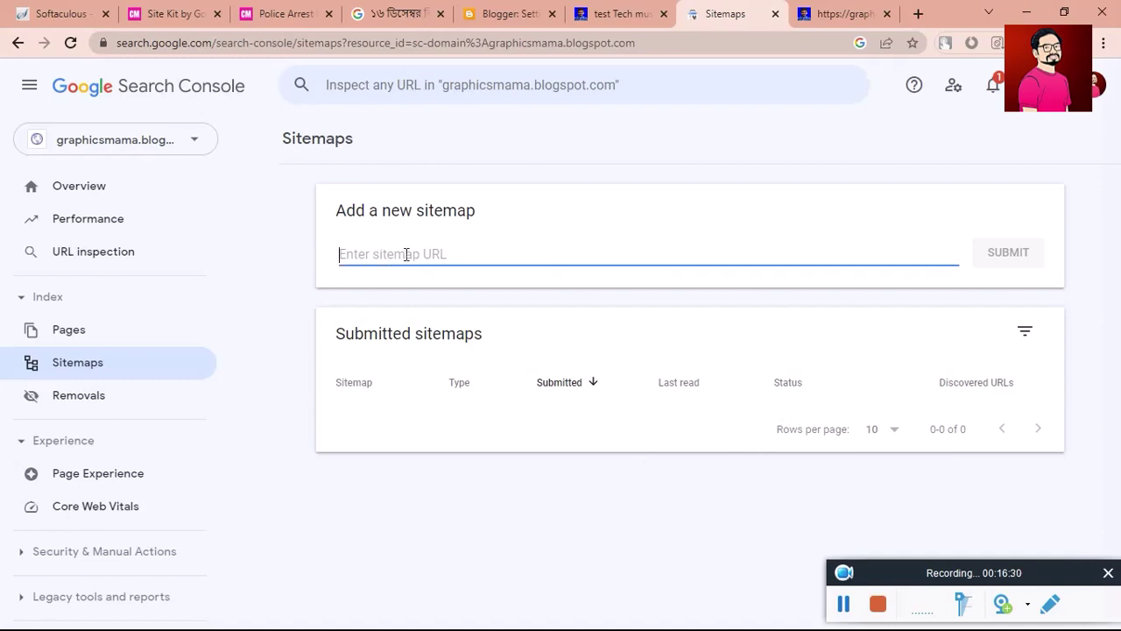
{"action": "left_click", "coordinate": [406, 254]}
{"action": "key", "text": "ctrl+v"}
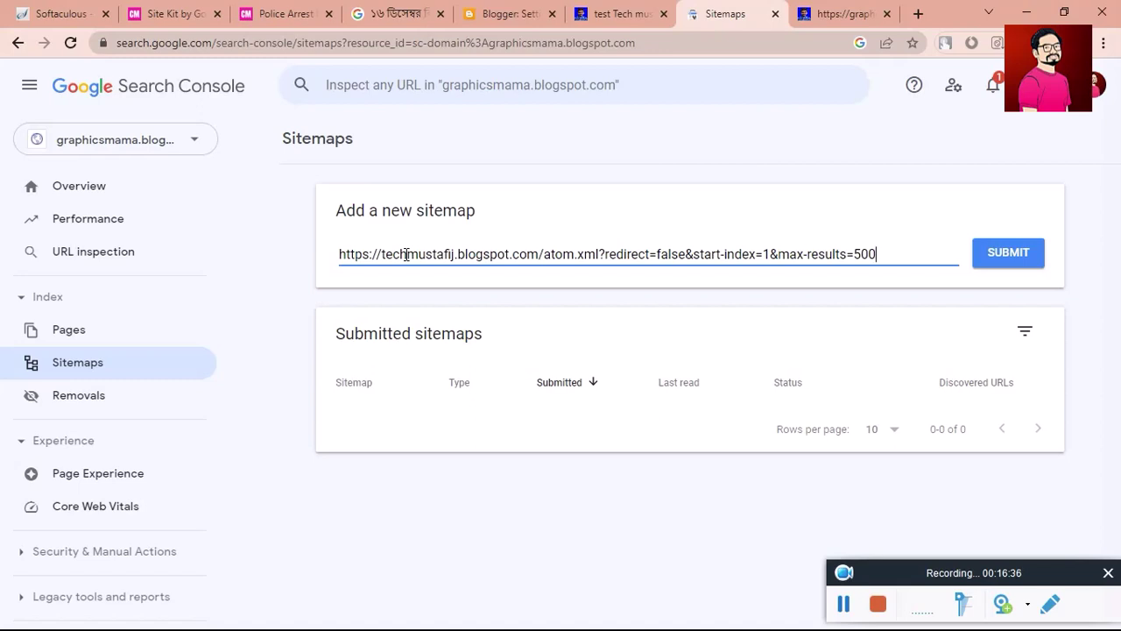
{"action": "left_click_drag", "start_coordinate": [539, 254], "coordinate": [308, 277]}
{"action": "left_click", "coordinate": [630, 11]}
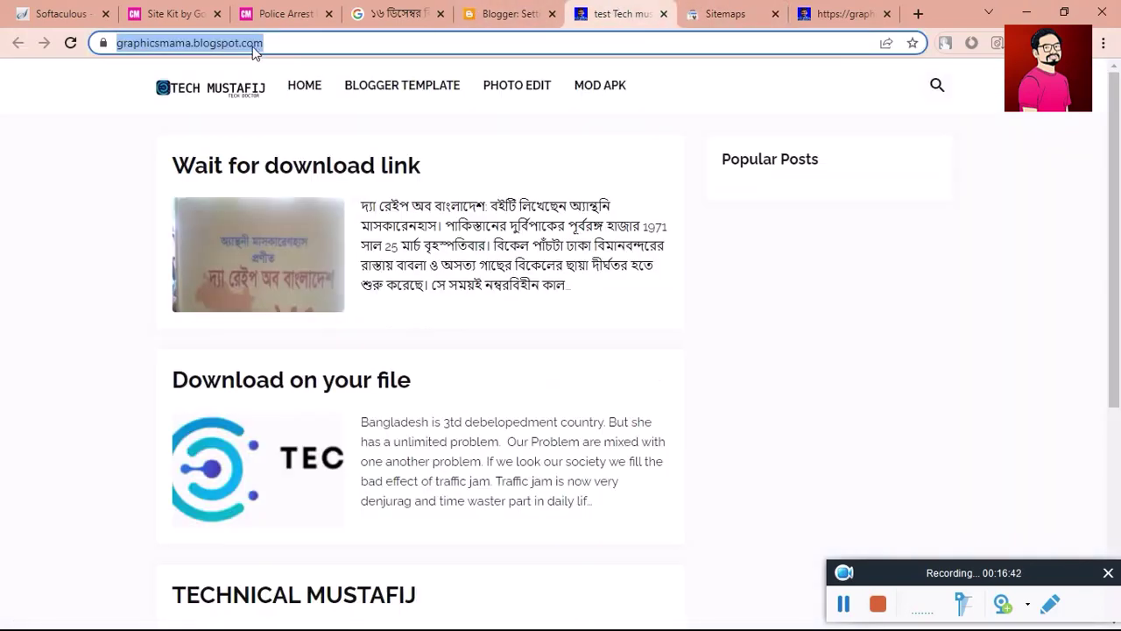
{"action": "left_click", "coordinate": [736, 14]}
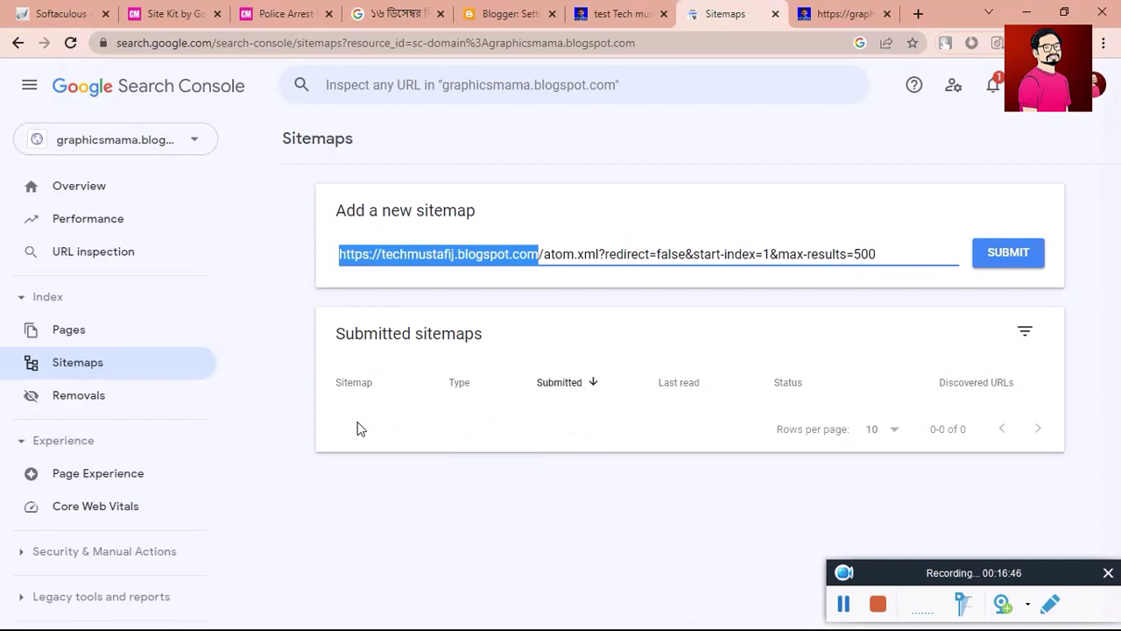
{"action": "type", "text": "https://graphicsmama.blogspot.com/"}
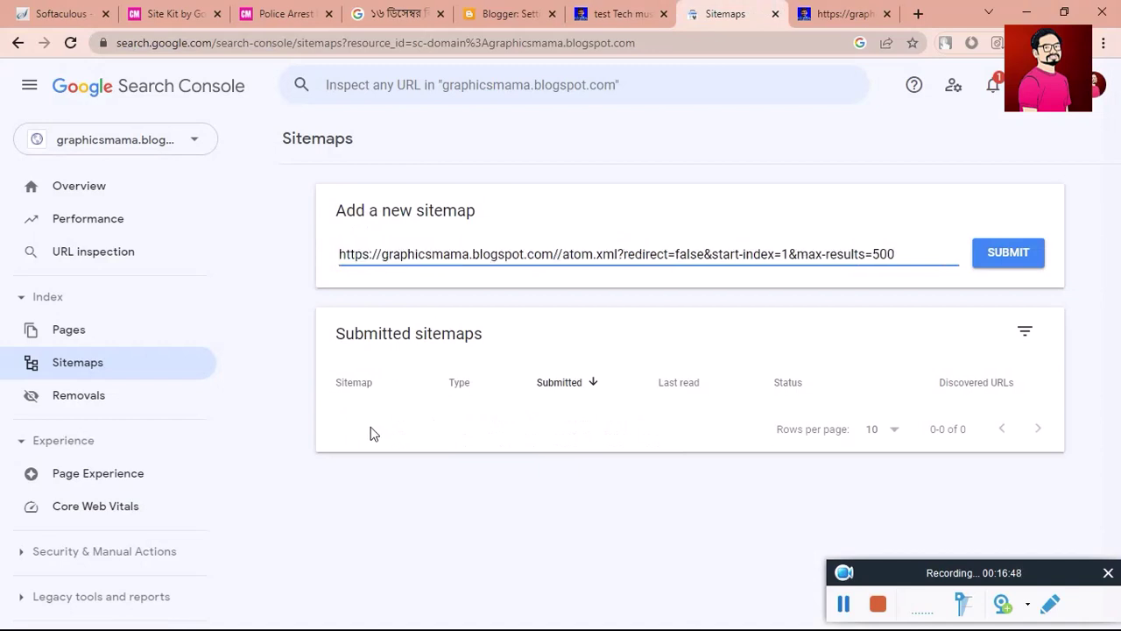
{"action": "key", "text": "BackSpace"}
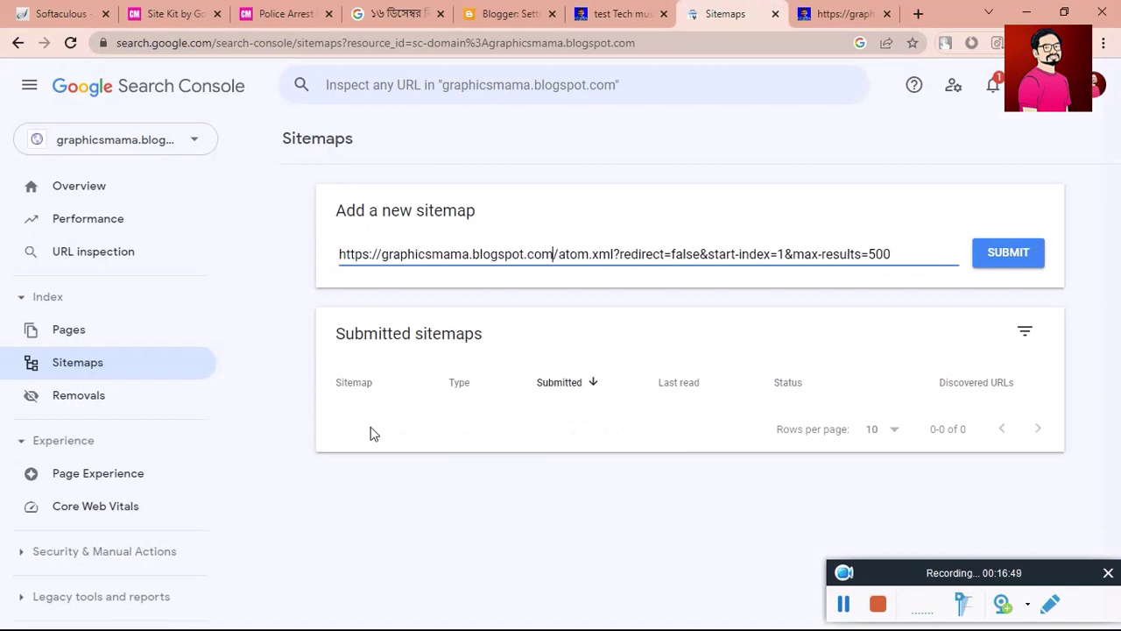
{"action": "left_click", "coordinate": [1009, 254]}
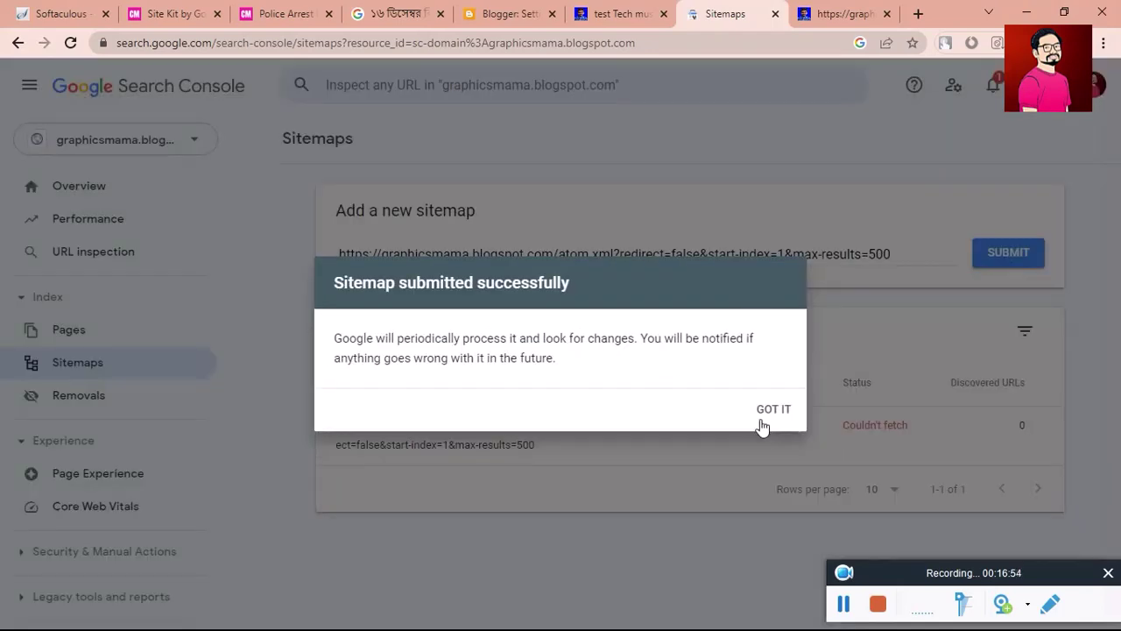
{"action": "left_click", "coordinate": [762, 413]}
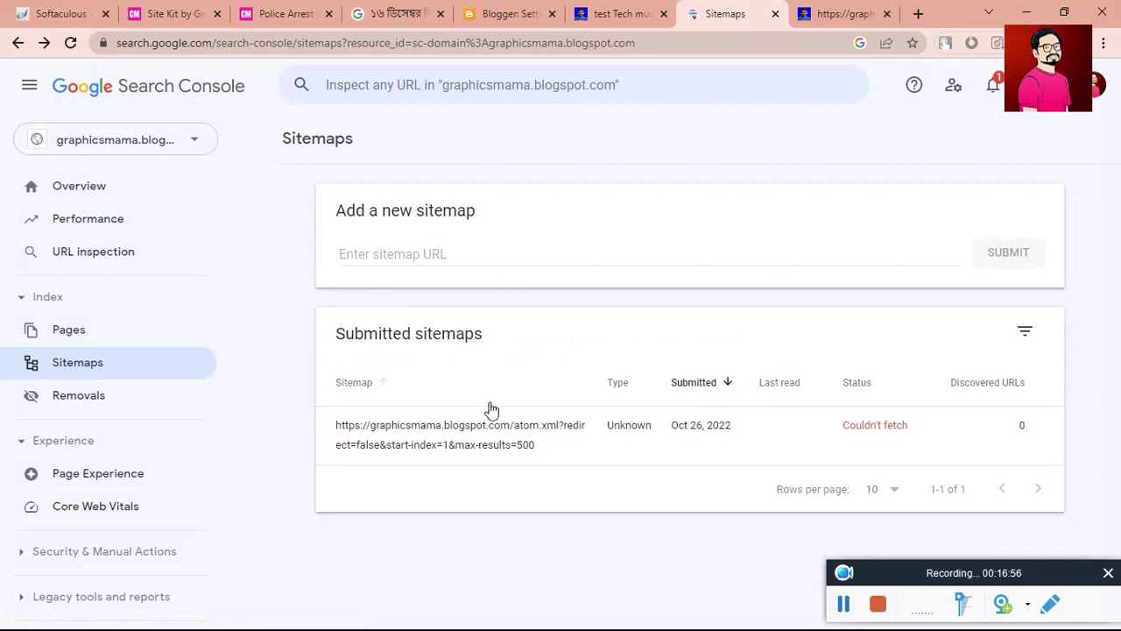
- Open the submitted graphicsmama.blogspot.com atom.xml sitemap's details and examine its processing status and discovered URLs
{"action": "left_click", "coordinate": [476, 427]}
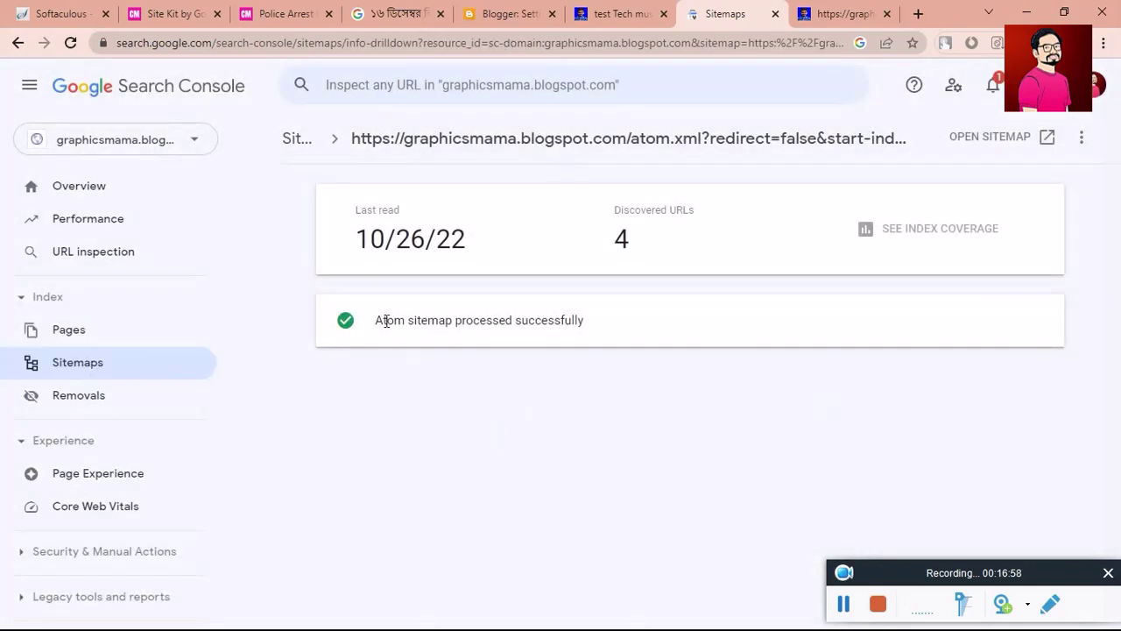
{"action": "left_click_drag", "start_coordinate": [386, 321], "coordinate": [601, 306]}
{"action": "left_click", "coordinate": [528, 314]}
{"action": "left_click_drag", "start_coordinate": [514, 319], "coordinate": [663, 333]}
{"action": "left_click", "coordinate": [457, 312]}
{"action": "left_click_drag", "start_coordinate": [618, 201], "coordinate": [721, 216]}
{"action": "left_click", "coordinate": [601, 263]}
{"action": "double_click", "coordinate": [618, 238]}
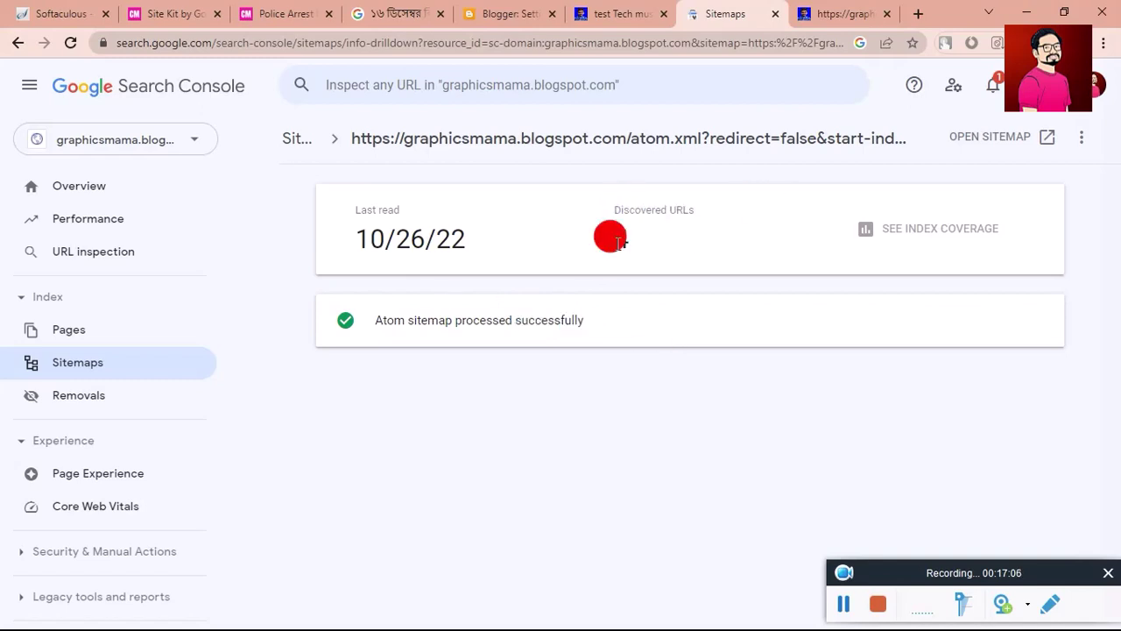
{"action": "left_click", "coordinate": [665, 7]}
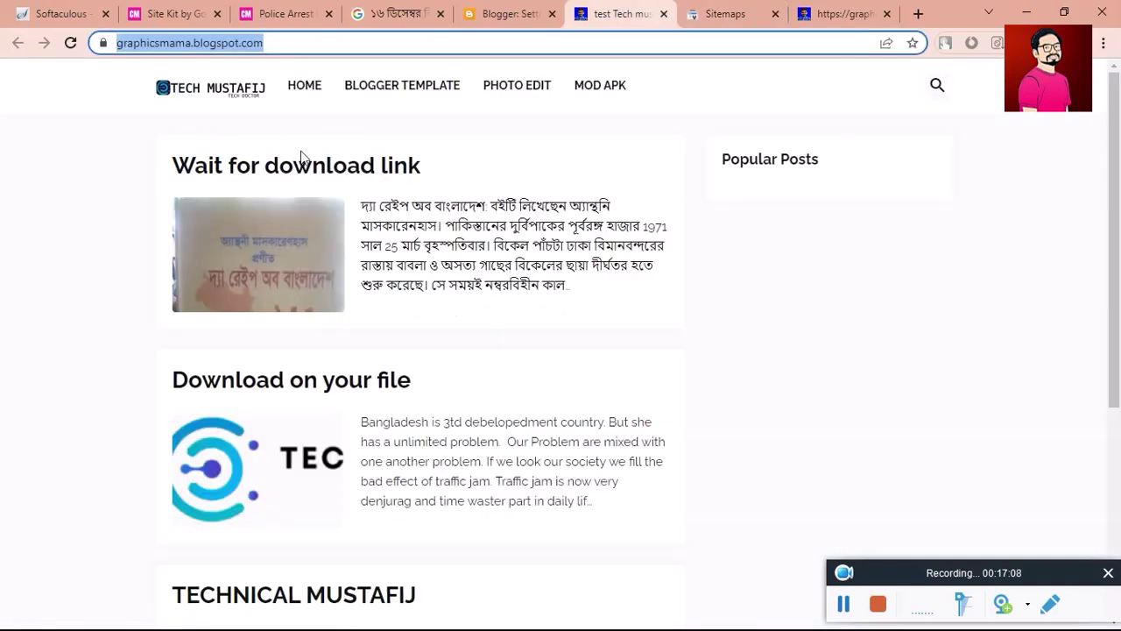
{"action": "left_click", "coordinate": [736, 12]}
{"action": "left_click", "coordinate": [189, 7]}
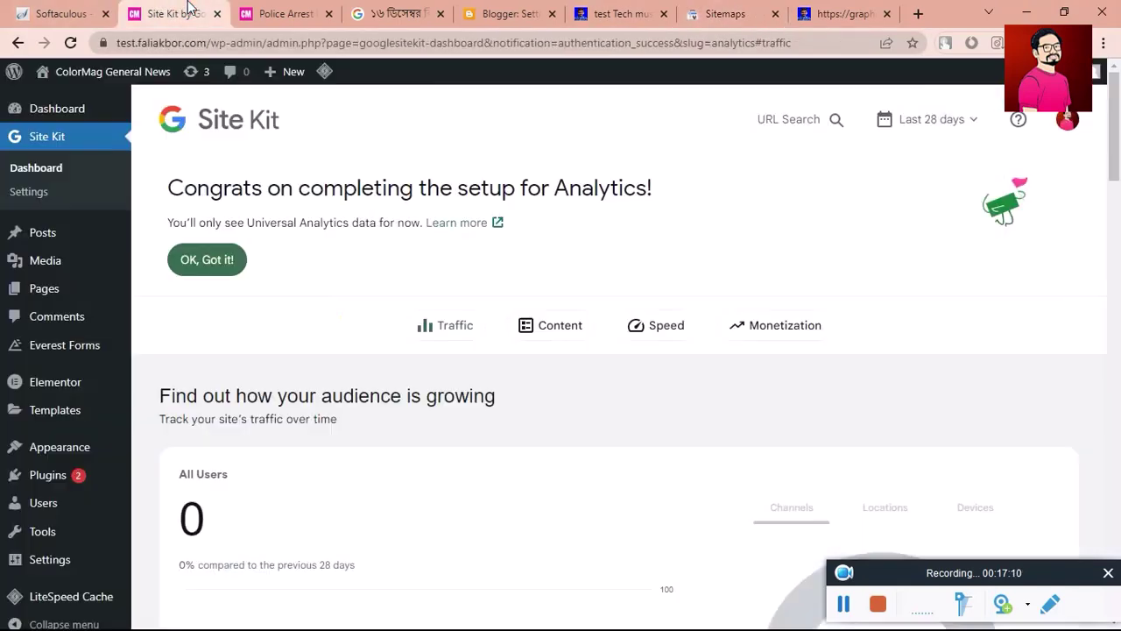
{"action": "left_click", "coordinate": [25, 12]}
{"action": "left_click", "coordinate": [280, 12]}
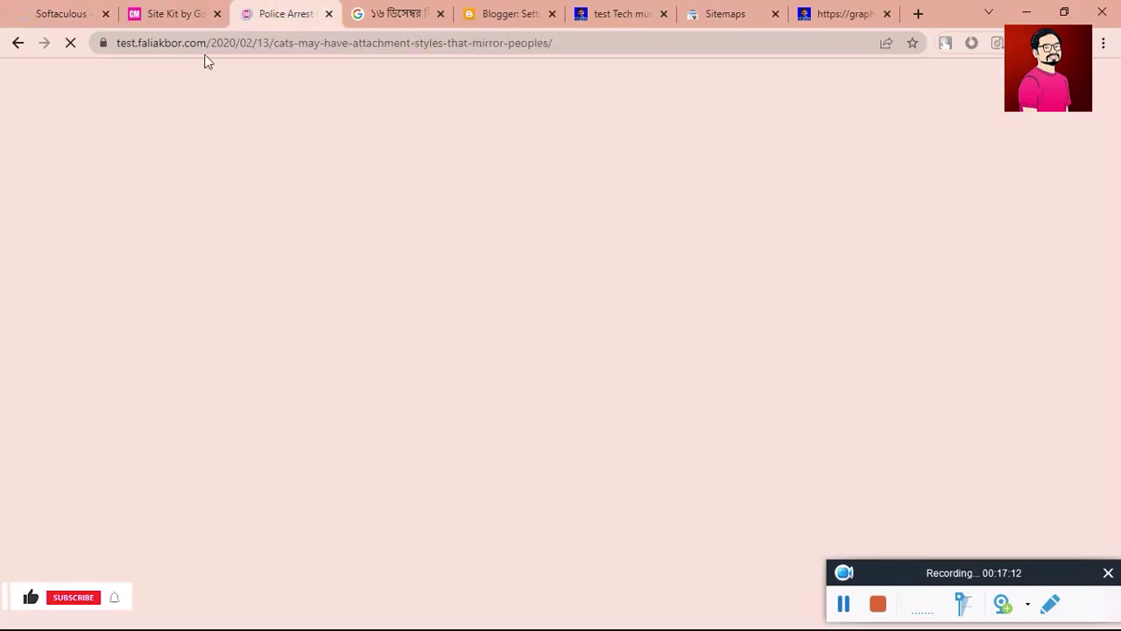
{"action": "left_click", "coordinate": [425, 8]}
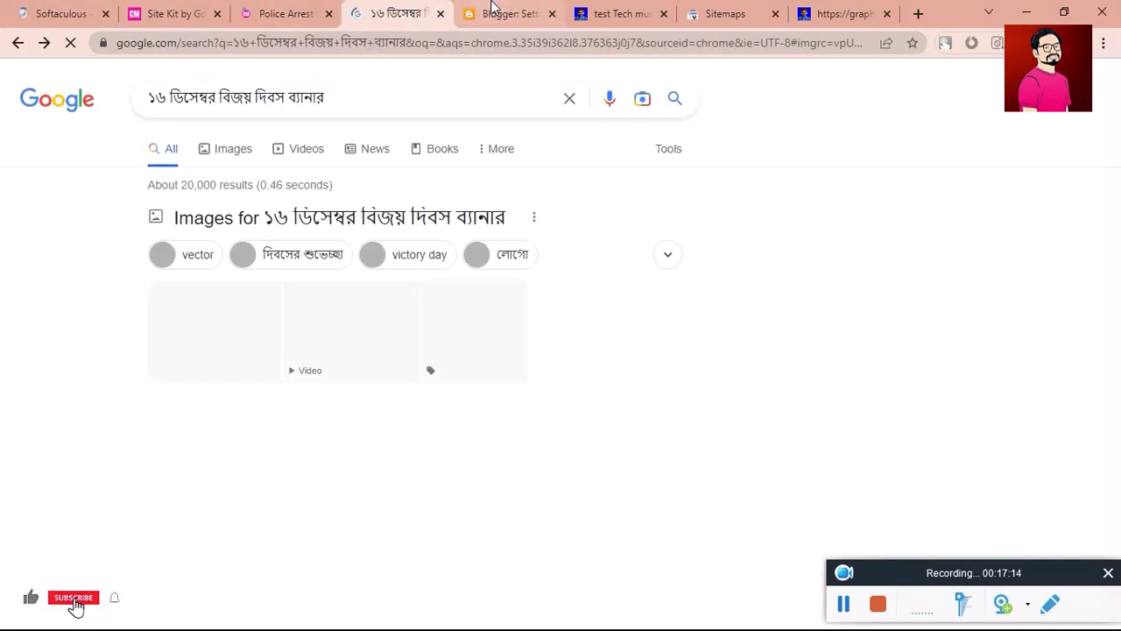
{"action": "left_click", "coordinate": [493, 7]}
{"action": "left_click", "coordinate": [590, 8]}
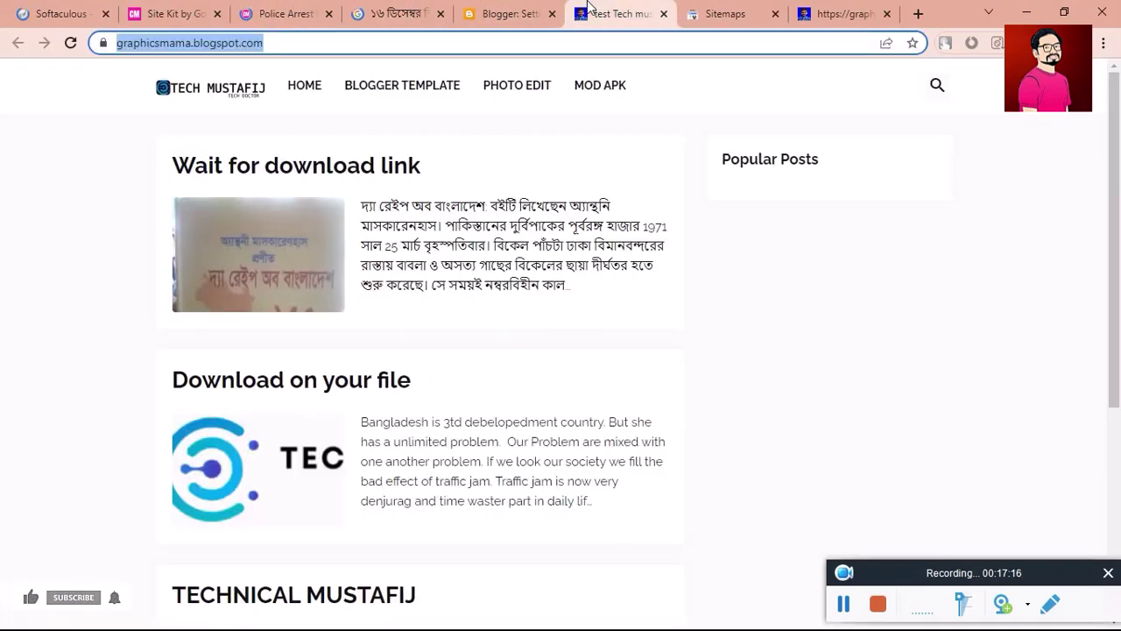
{"action": "left_click", "coordinate": [513, 11]}
{"action": "left_click", "coordinate": [175, 9]}
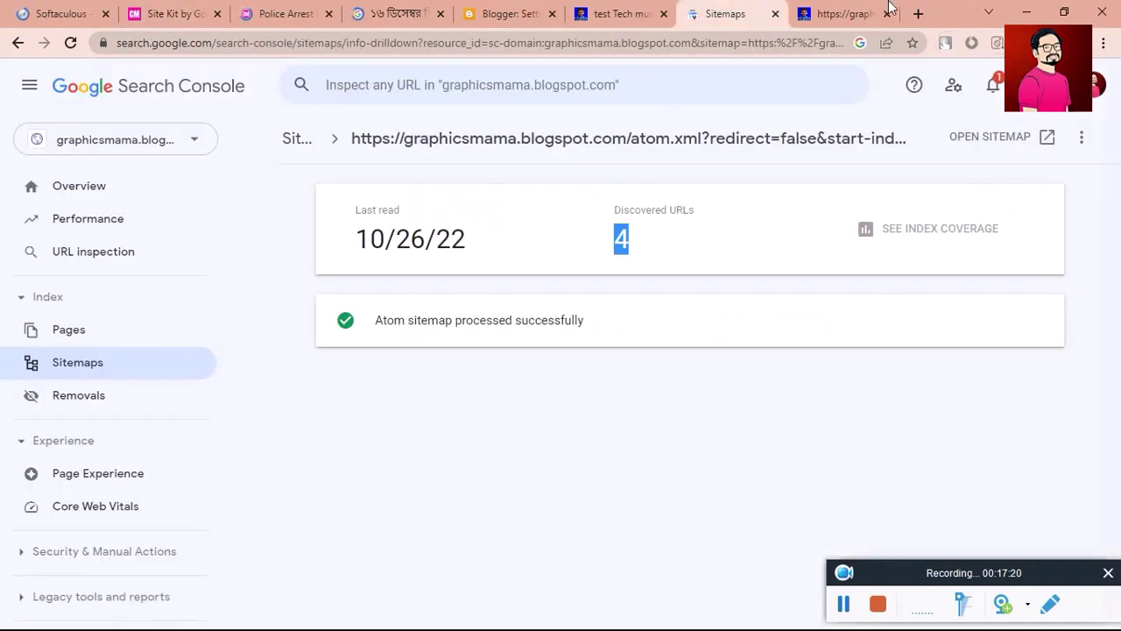
{"action": "left_click", "coordinate": [836, 8]}
{"action": "left_click", "coordinate": [611, 9]}
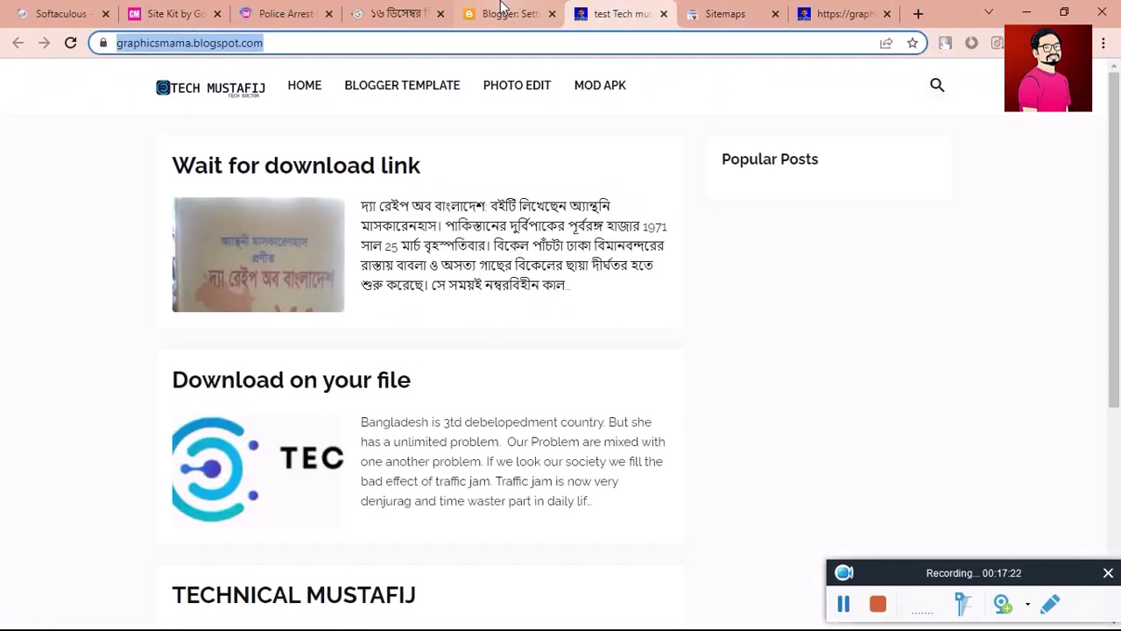
{"action": "left_click", "coordinate": [515, 9]}
{"action": "left_click", "coordinate": [394, 9]}
{"action": "left_click", "coordinate": [263, 9]}
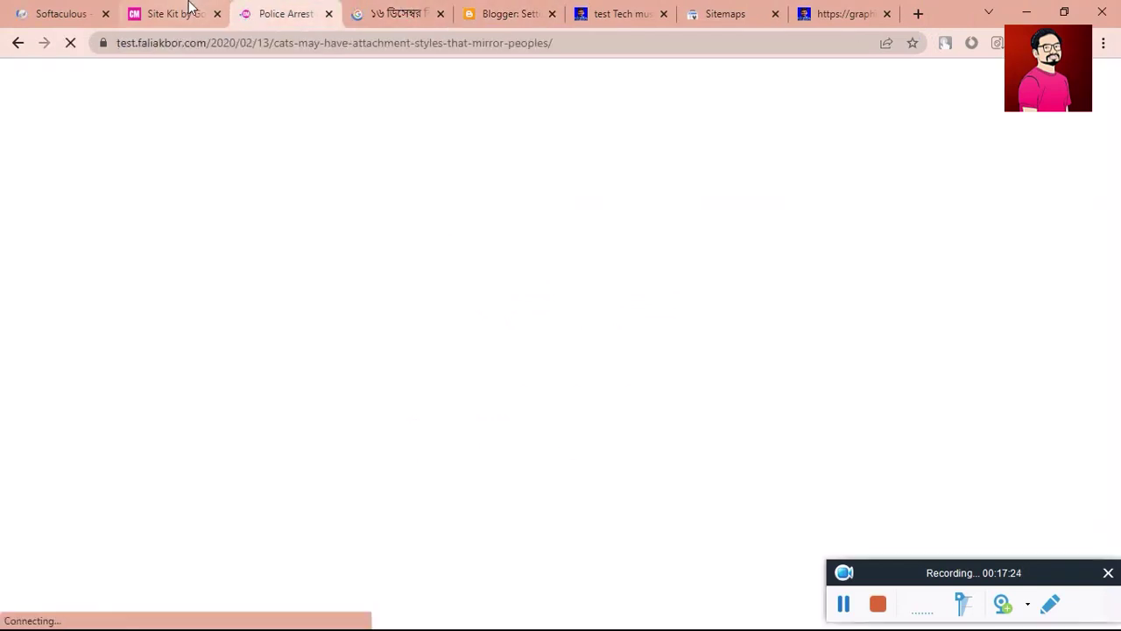
{"action": "left_click", "coordinate": [165, 8]}
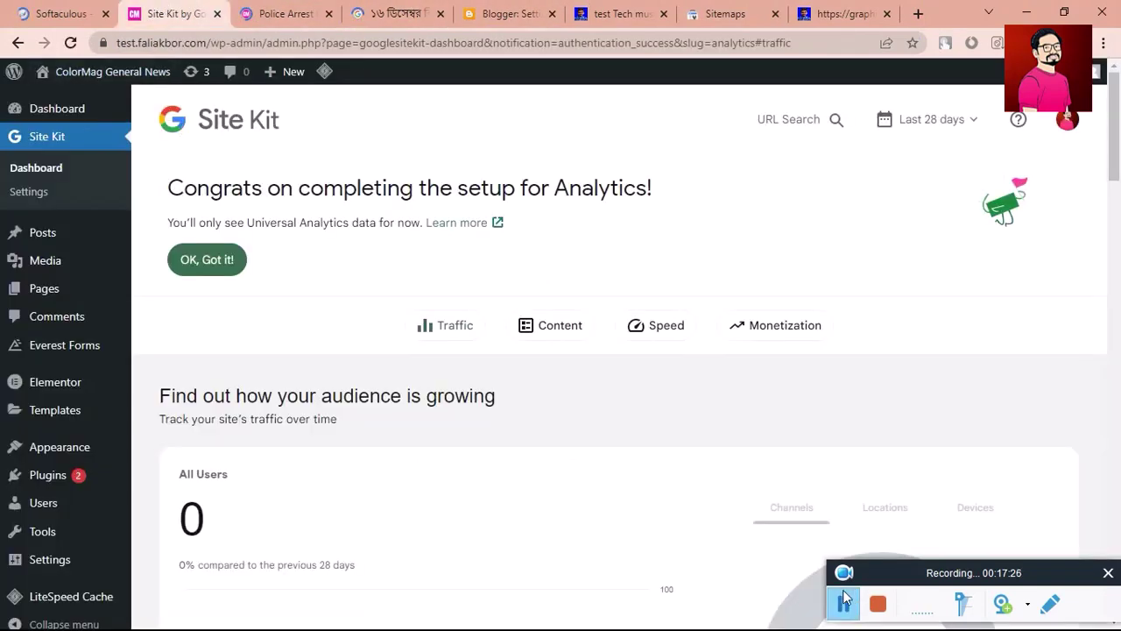